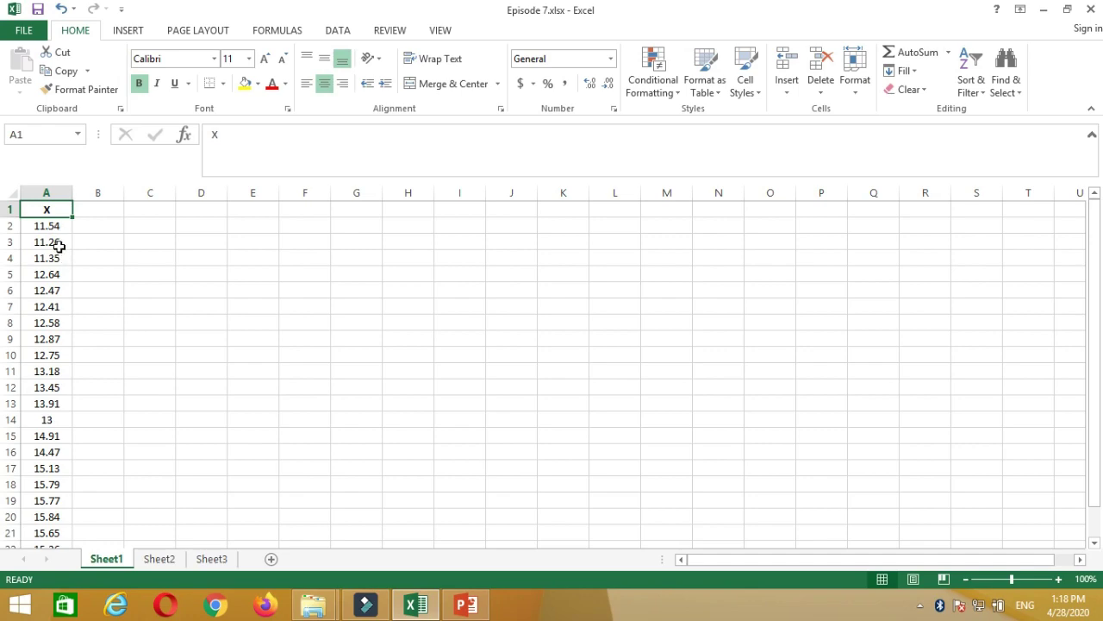
left_click(55, 244)
left_click(53, 258)
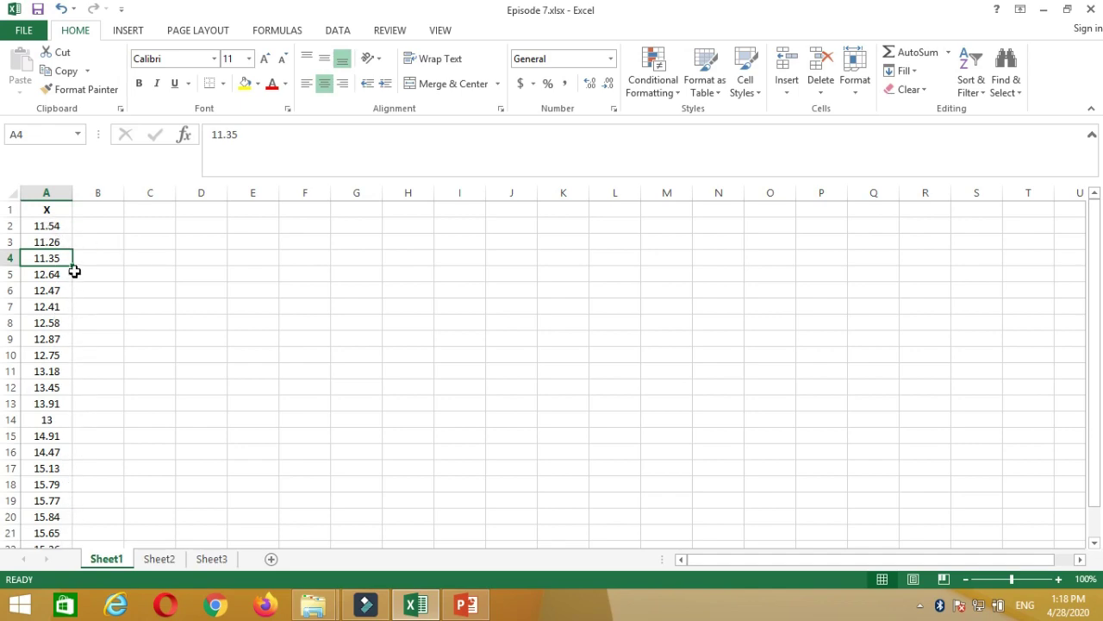
key("Up")
key("Up")
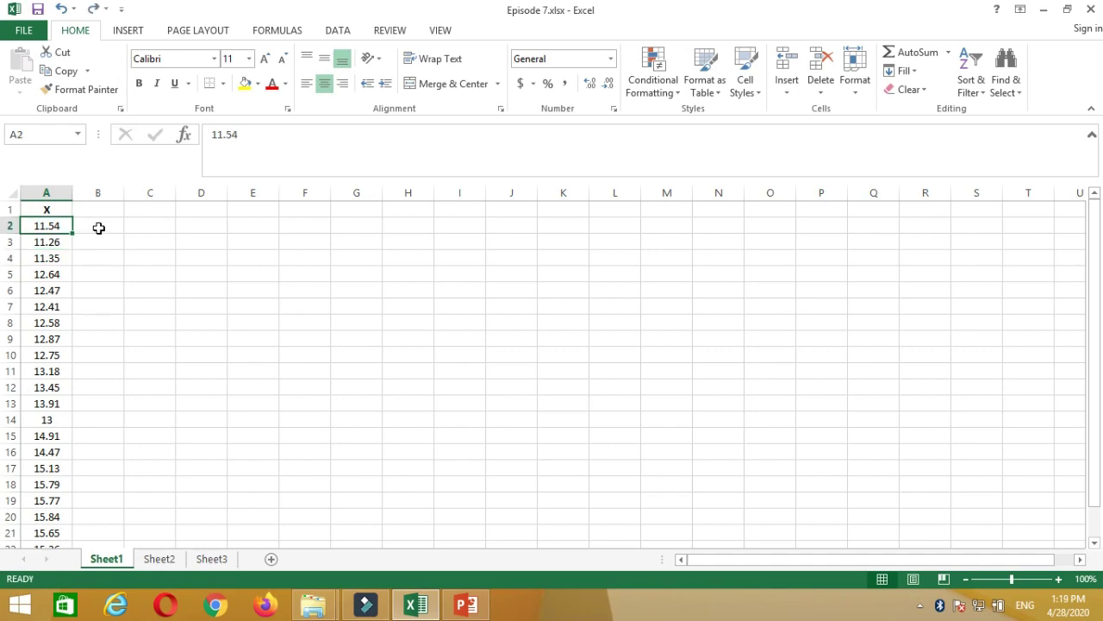
Step: Round the X values to one decimal place in column B with =ROUND(A2,1), filled down from B2 alongside the data
left_click(98, 227)
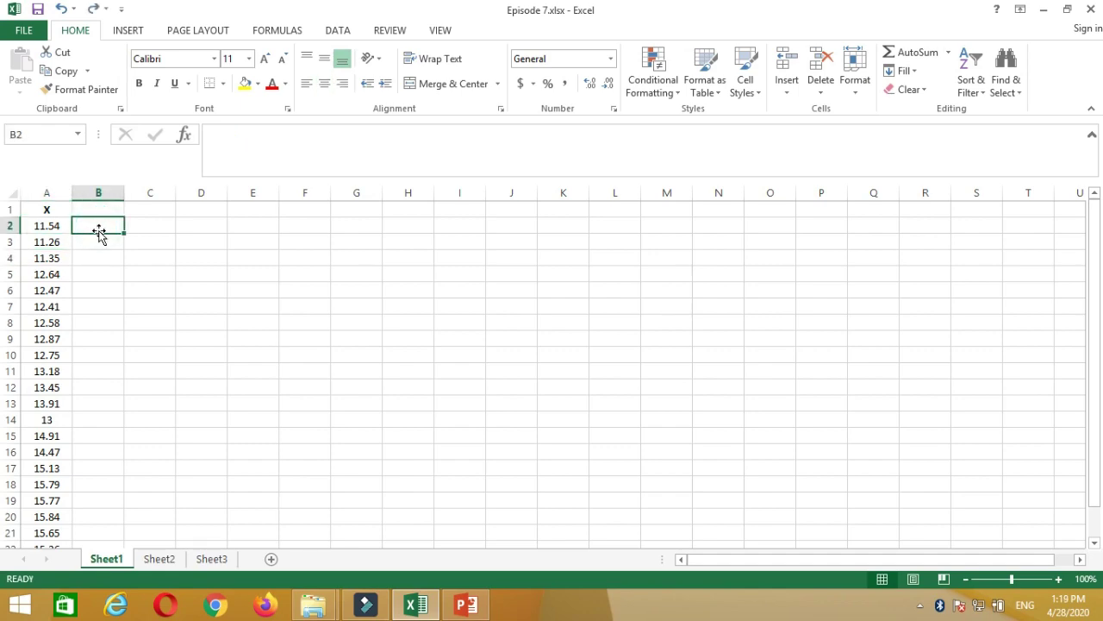
type("=round")
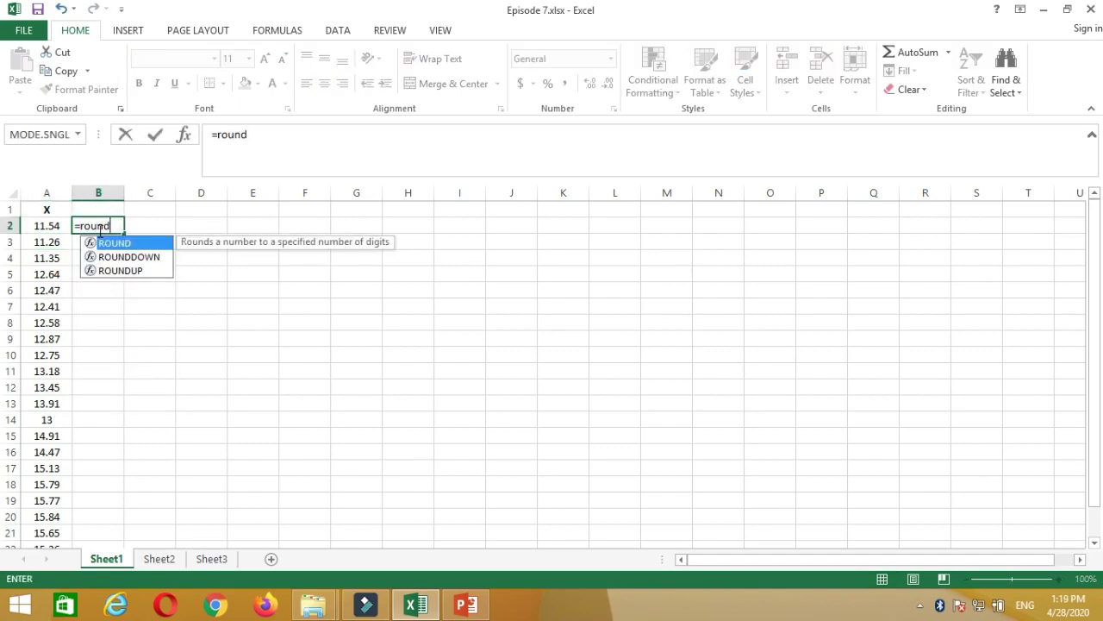
key("Tab")
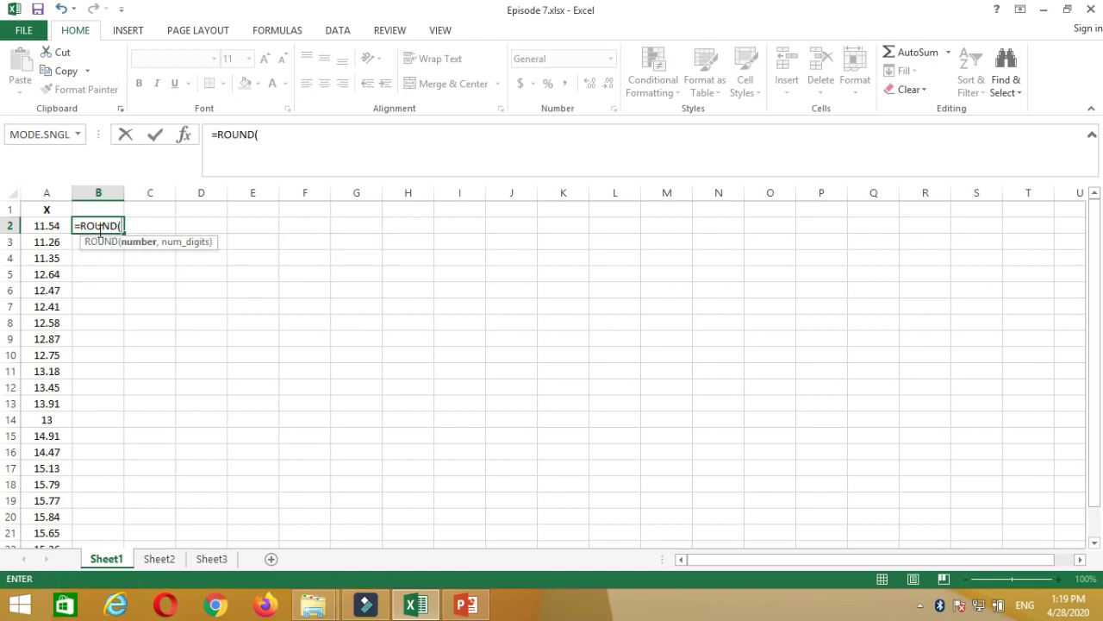
left_click(54, 226)
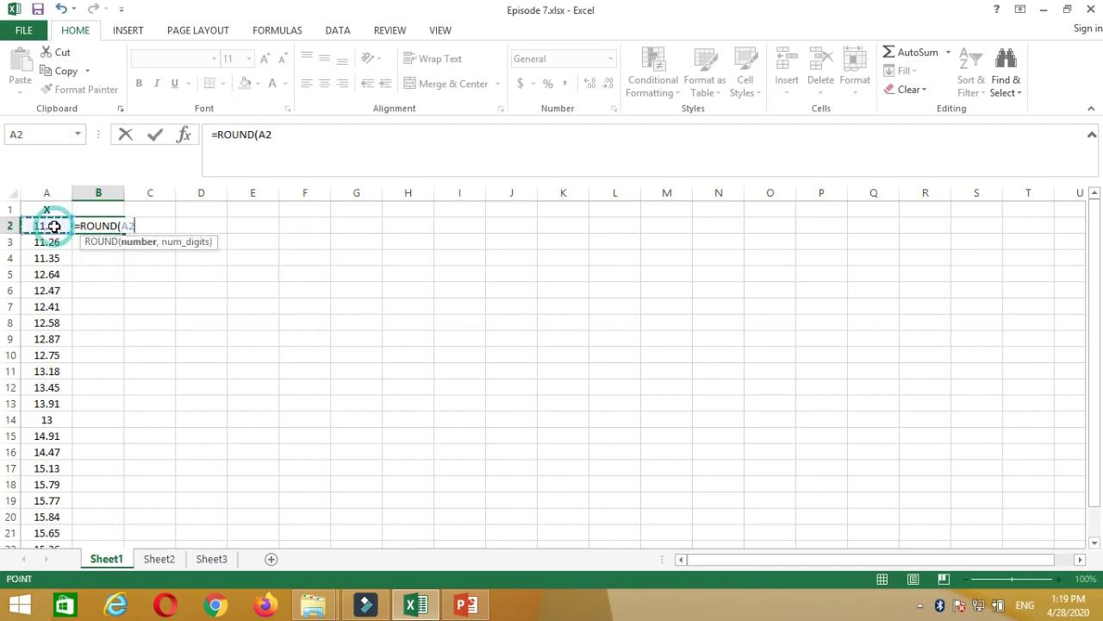
type(",1")
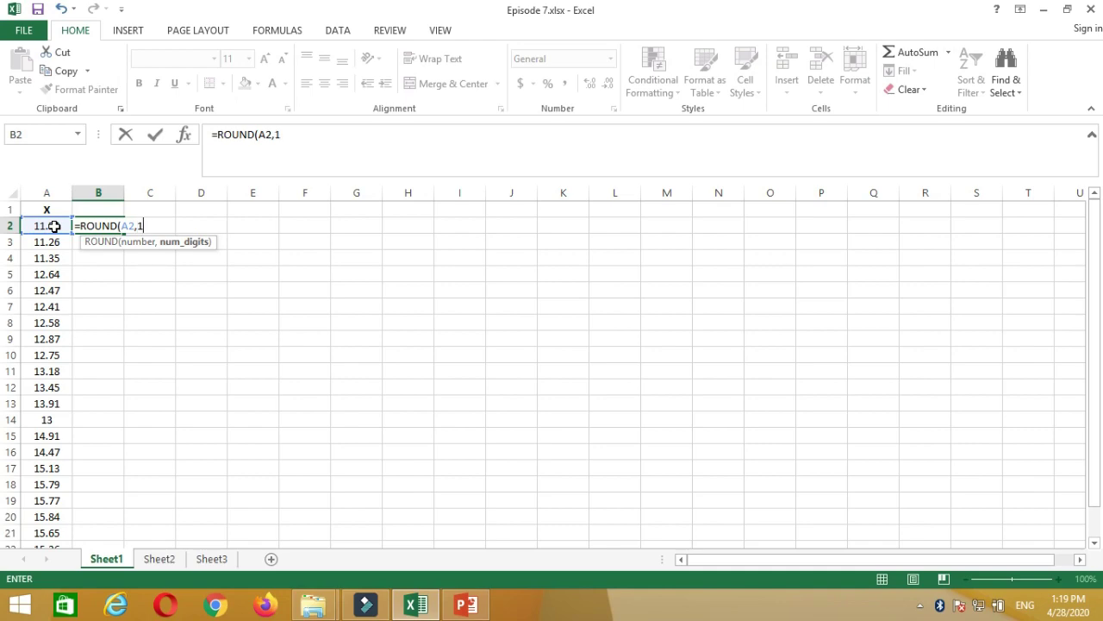
type(")")
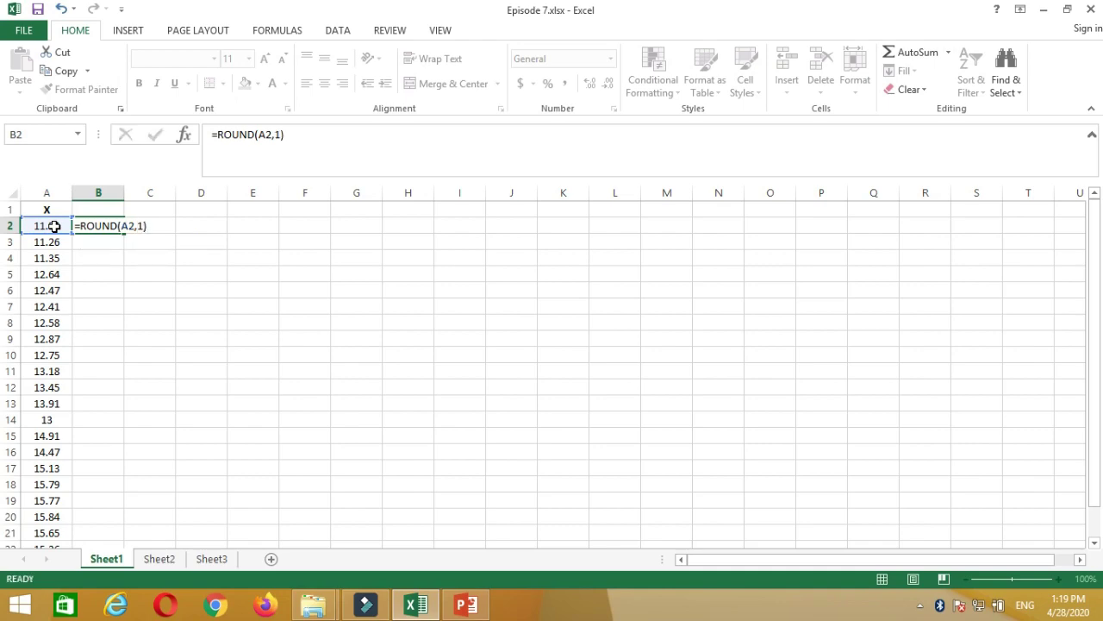
key("Return")
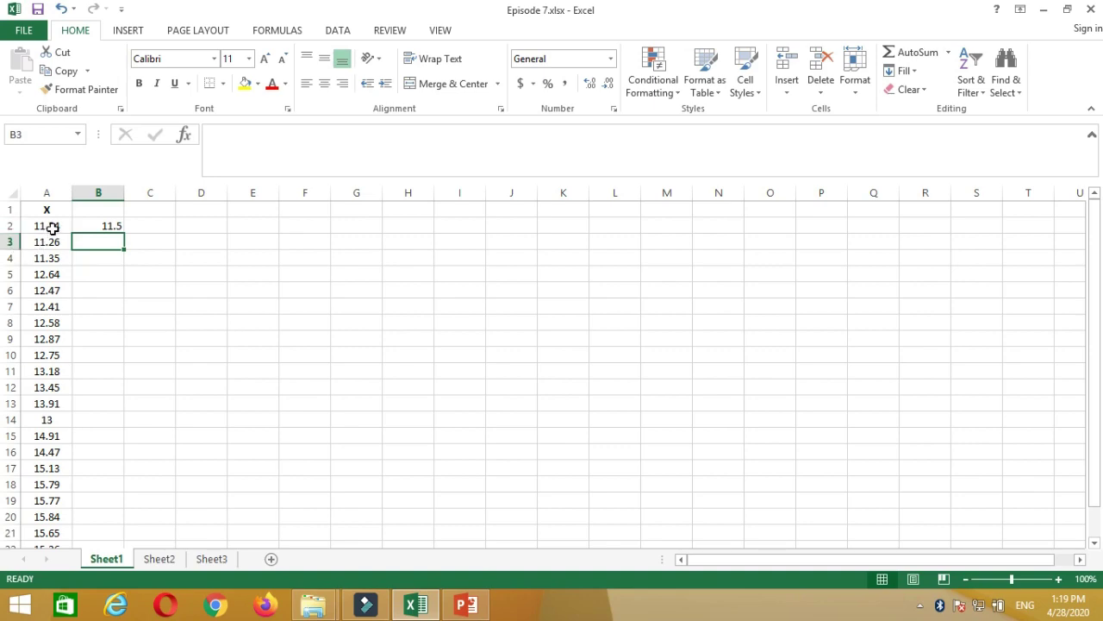
left_click(112, 225)
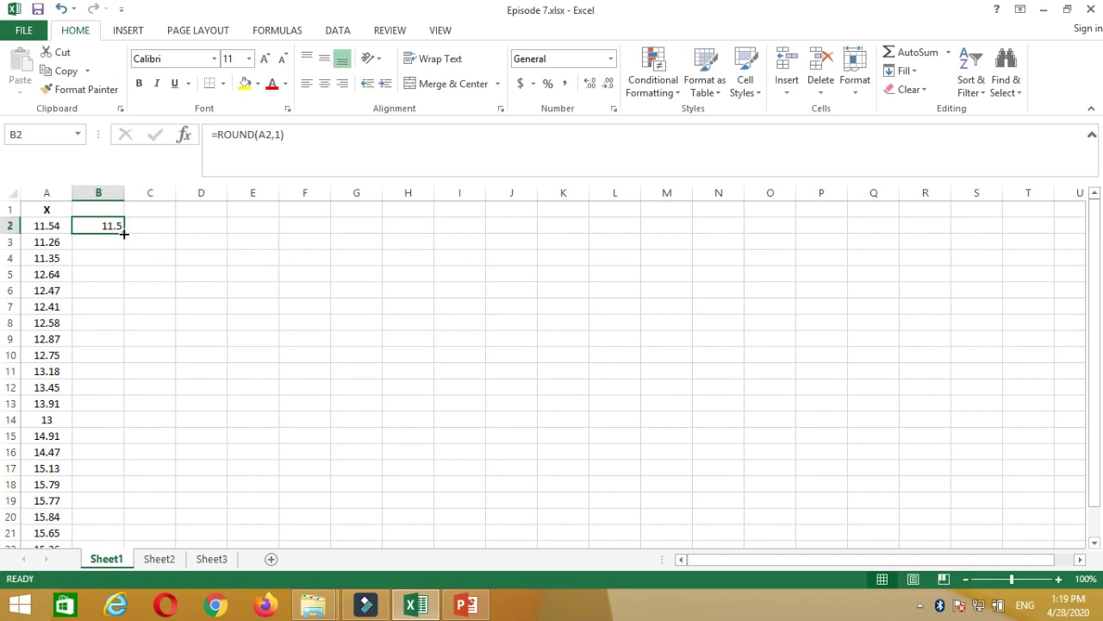
double_click(123, 233)
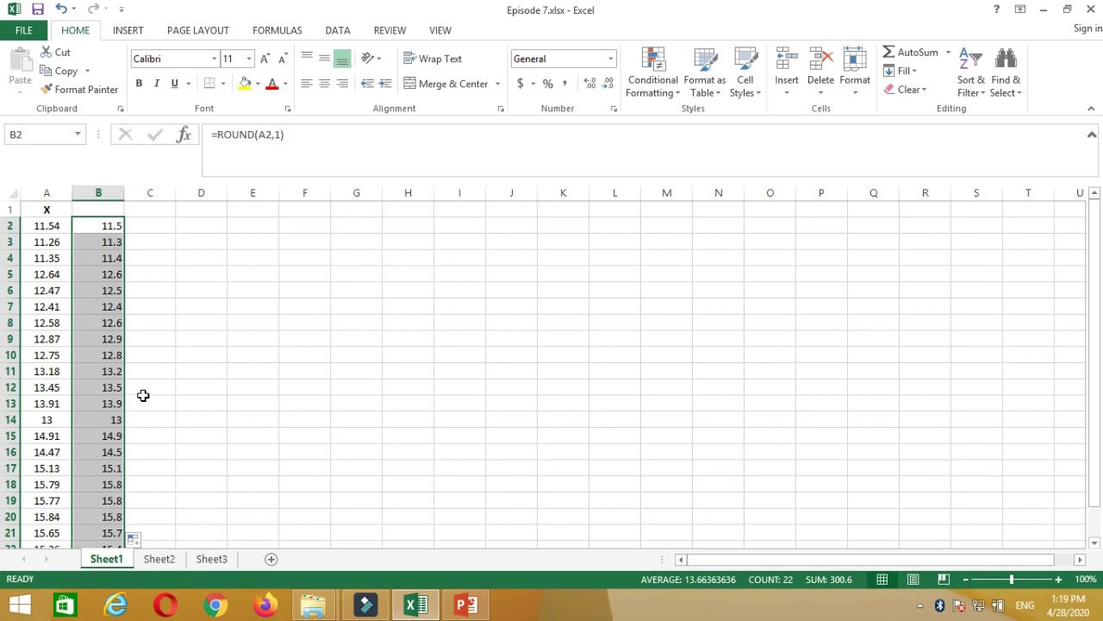
Step: Multiply the rounded values by 10 in column C with =B2*10, filled down from C2 alongside the data
key("Right")
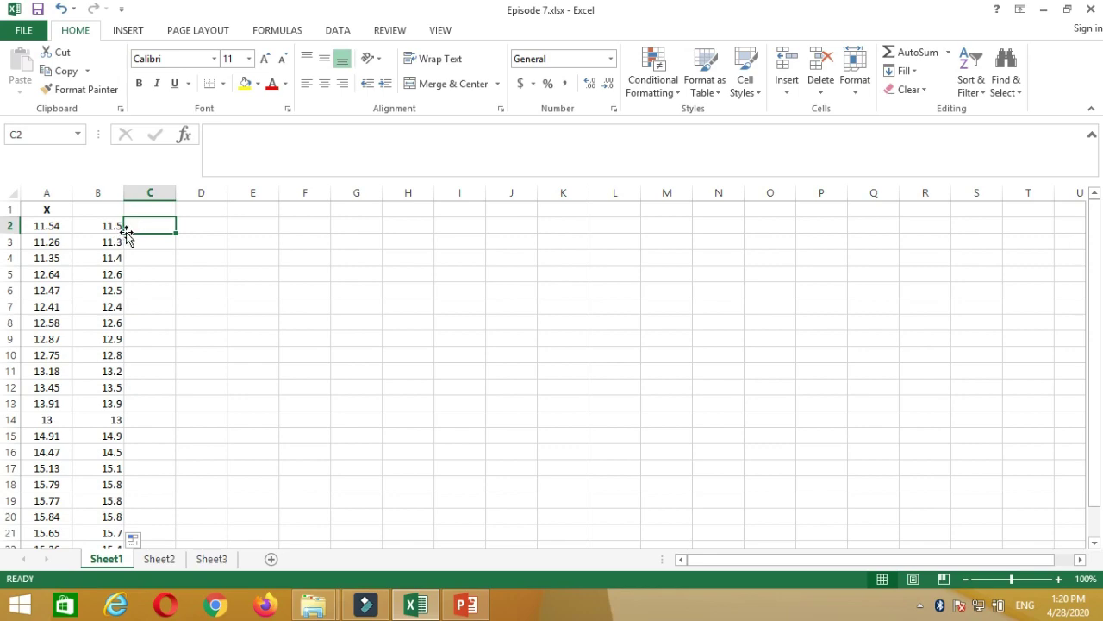
type("=")
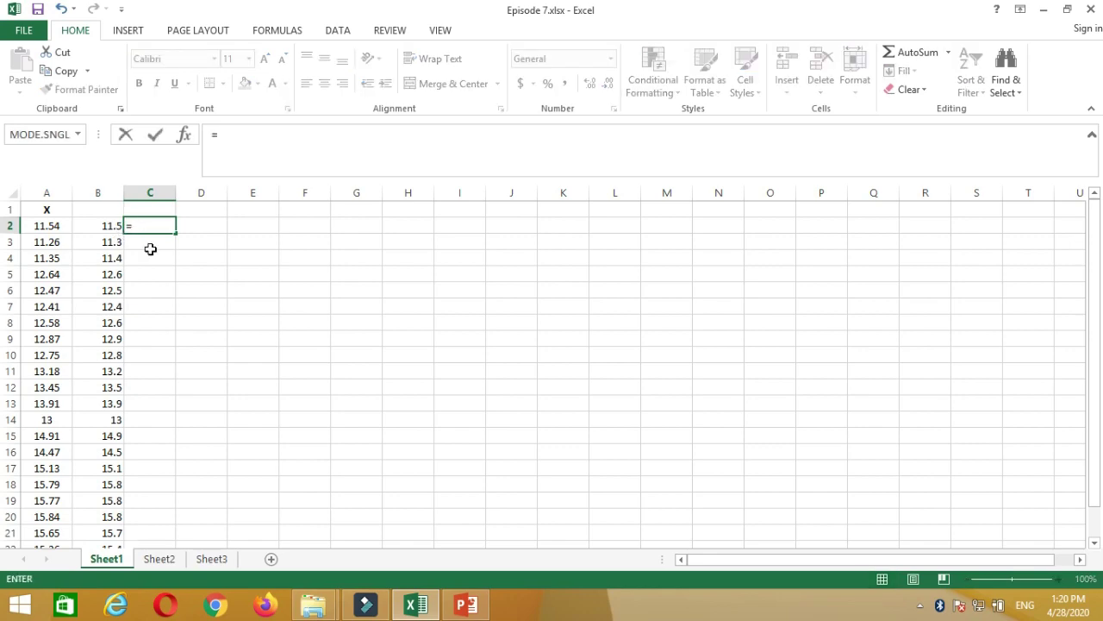
left_click(108, 226)
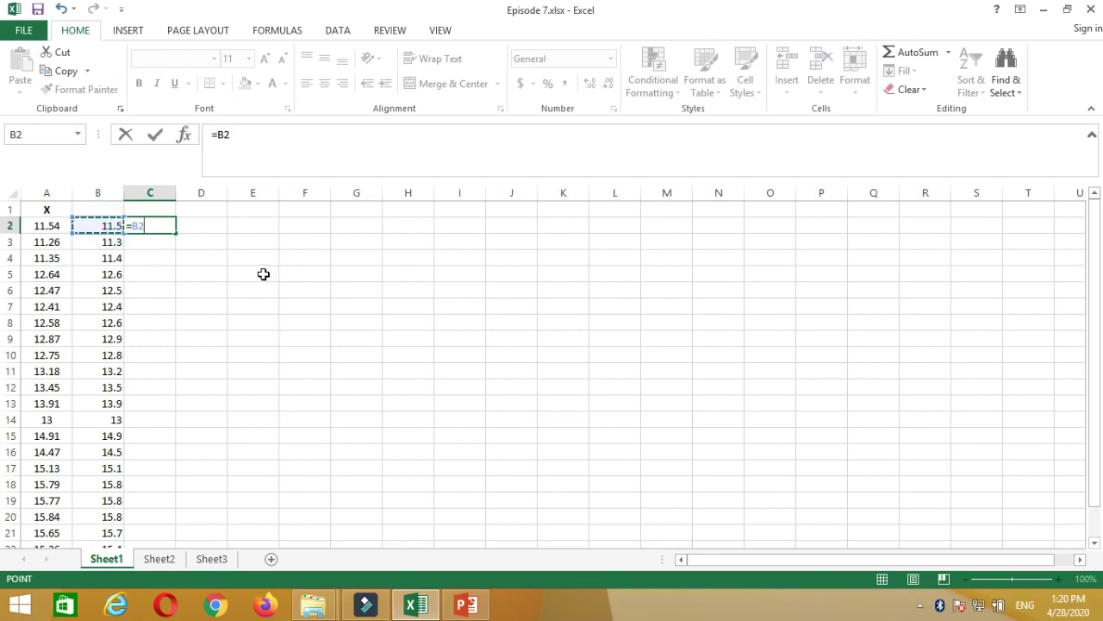
type("*10")
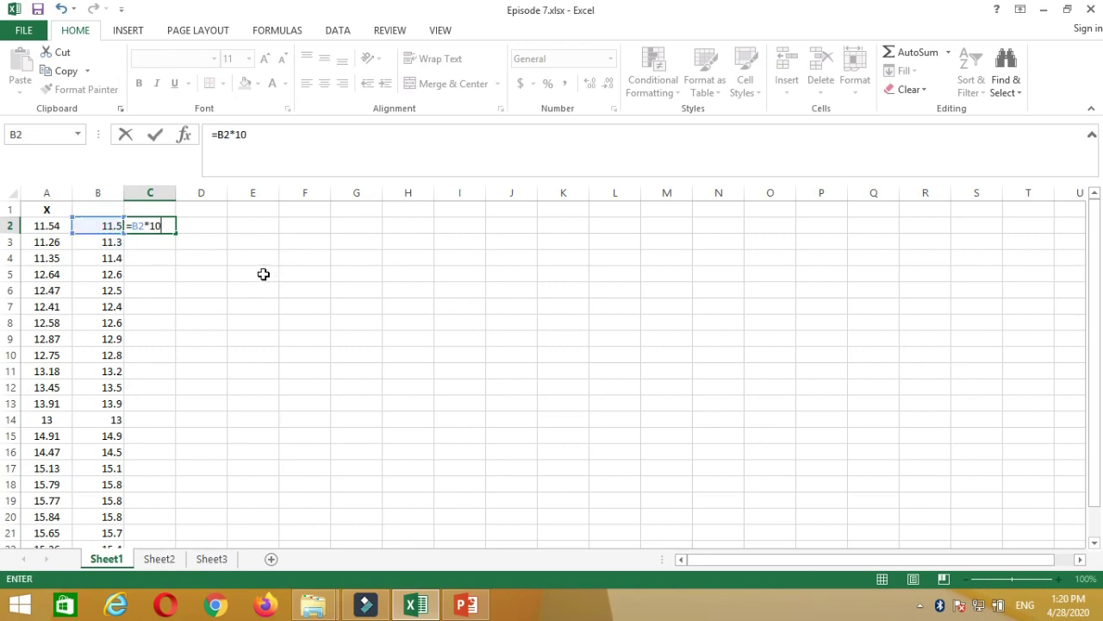
key("Return")
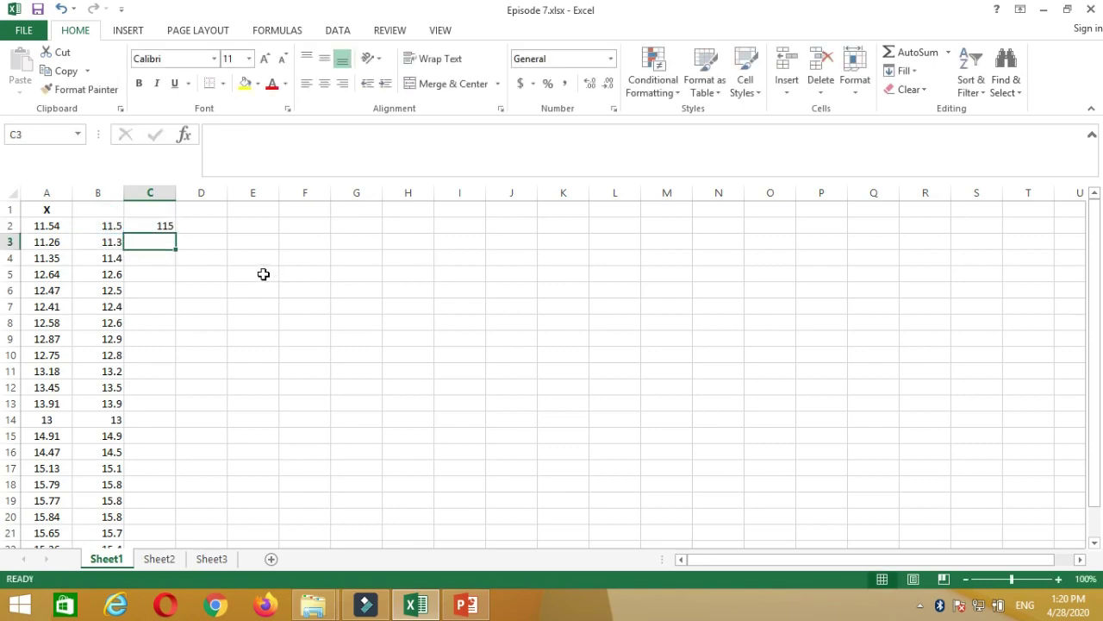
left_click(154, 226)
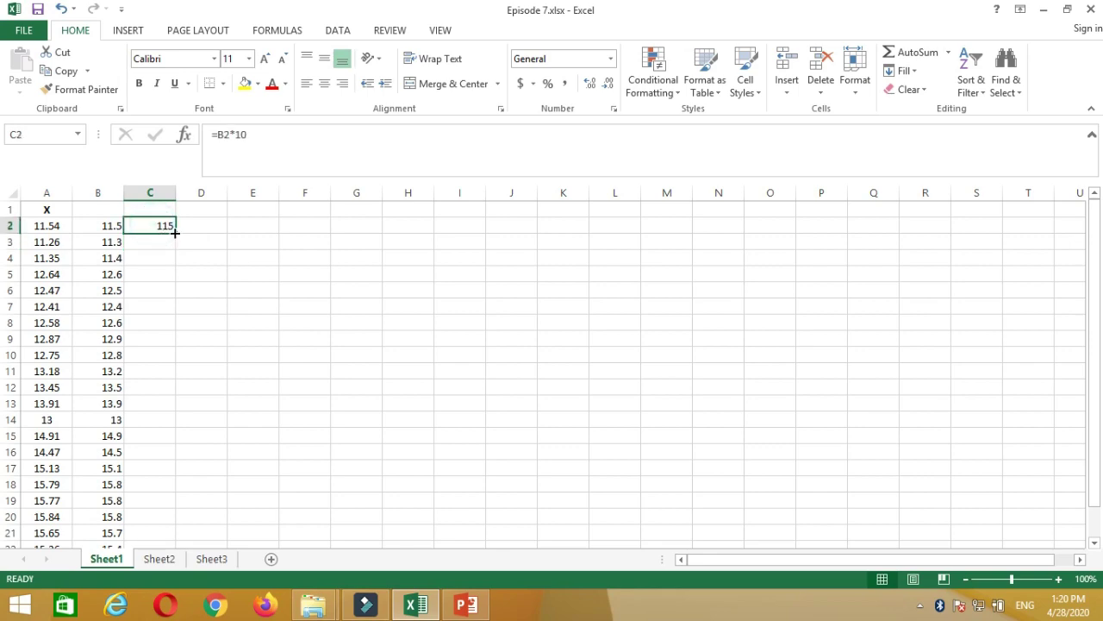
double_click(174, 233)
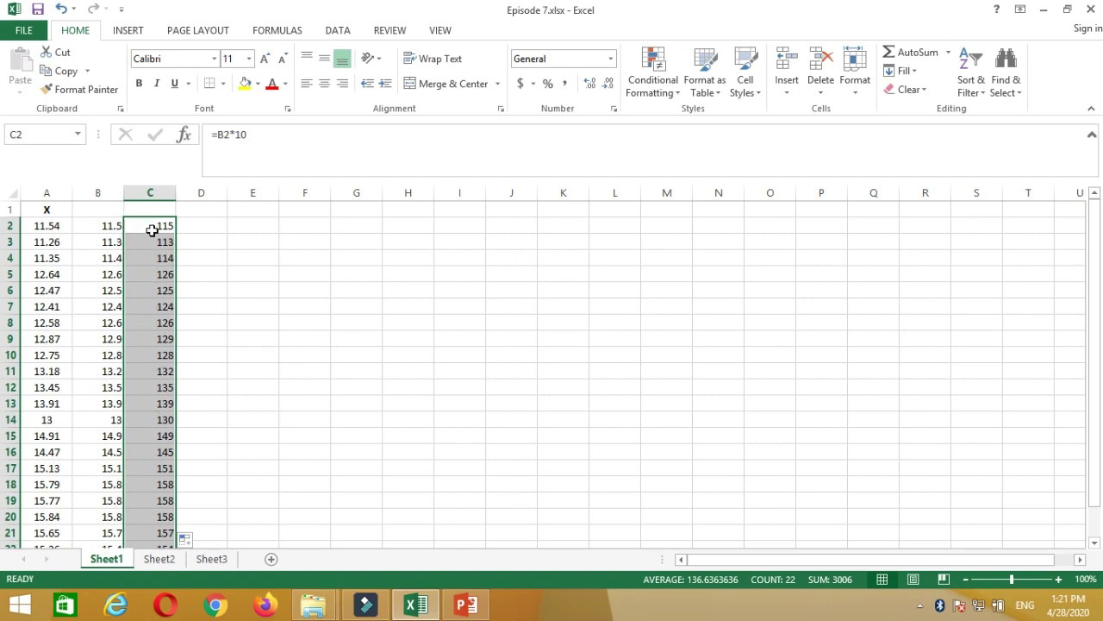
Step: Enter the labels S in cell F3 and L in cell F4
left_click(291, 242)
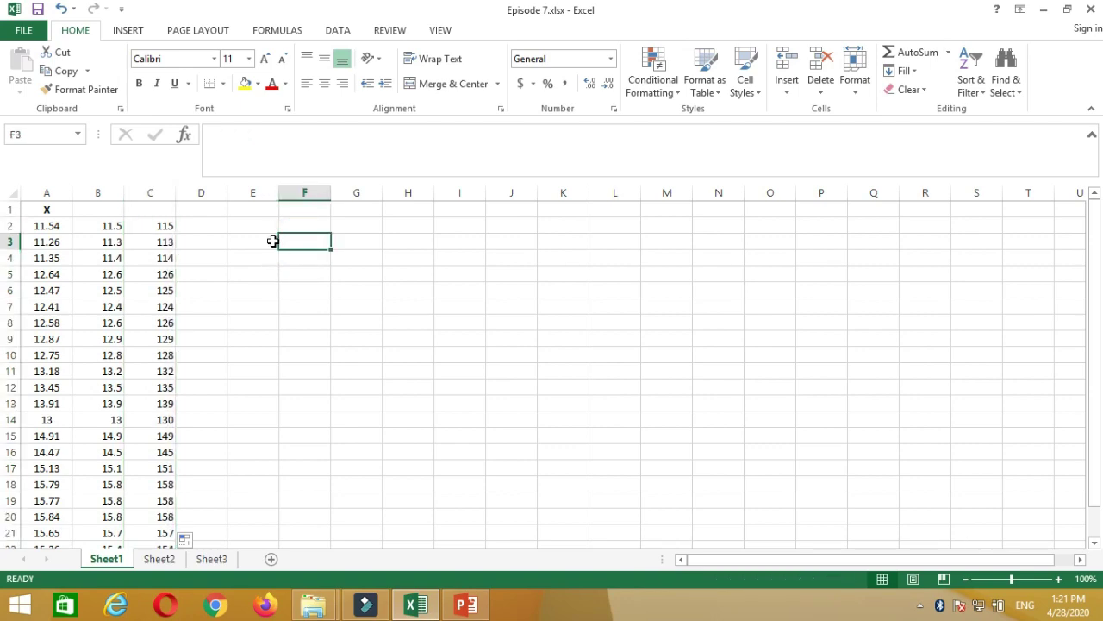
type("S")
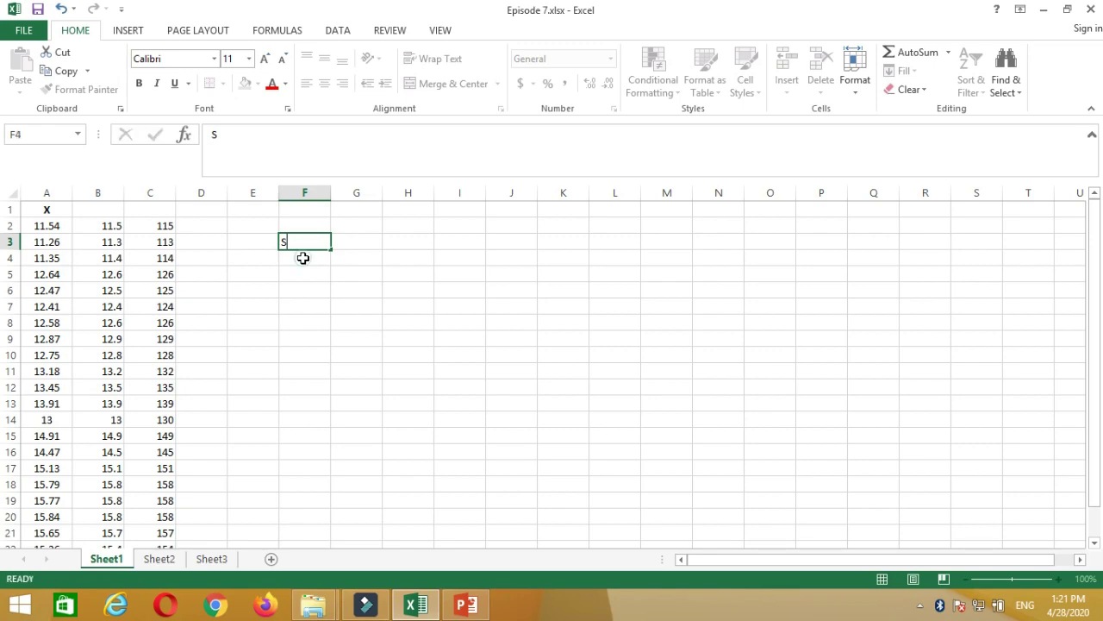
left_click(299, 259)
type("L")
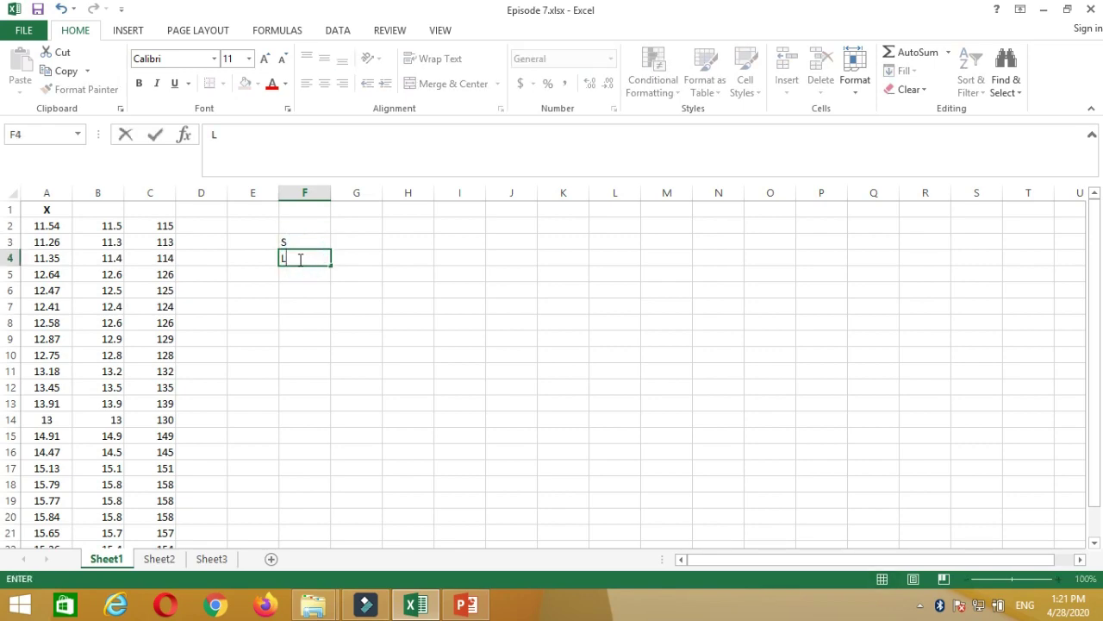
Step: Calculate the smallest value of C2:C23 with the MIN function in G3, beside the S label
left_click(353, 242)
type("=")
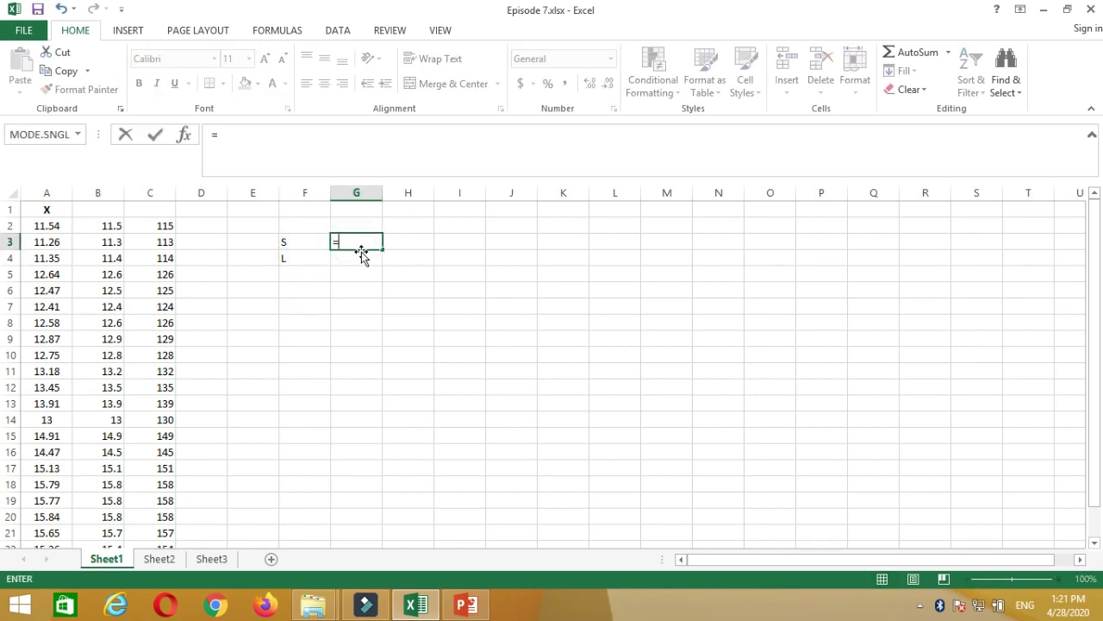
type("min")
double_click(363, 259)
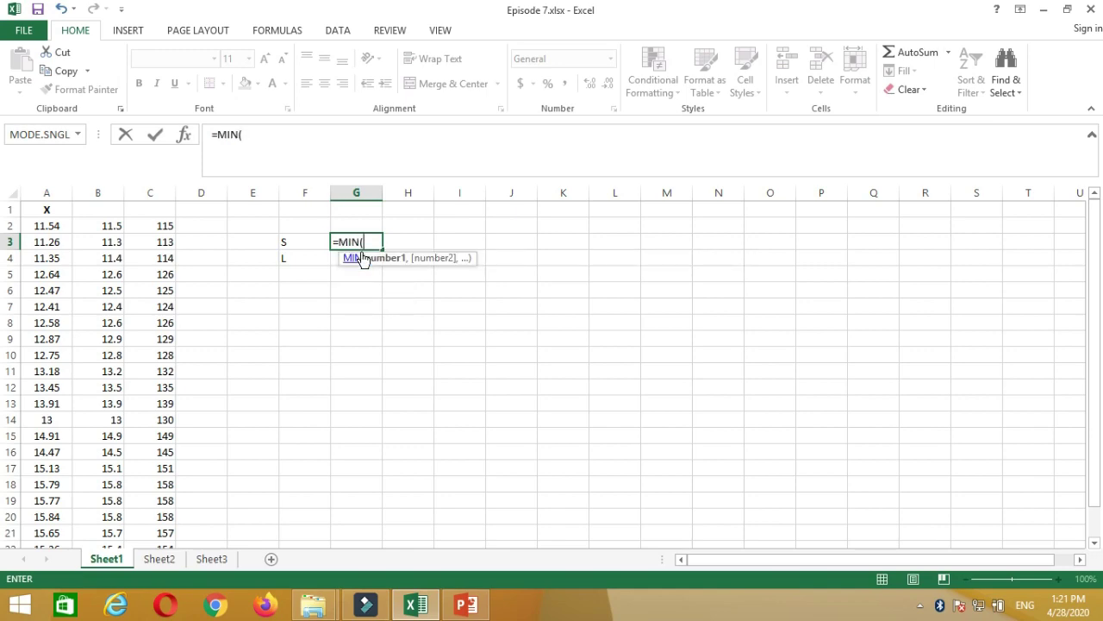
left_click(159, 226)
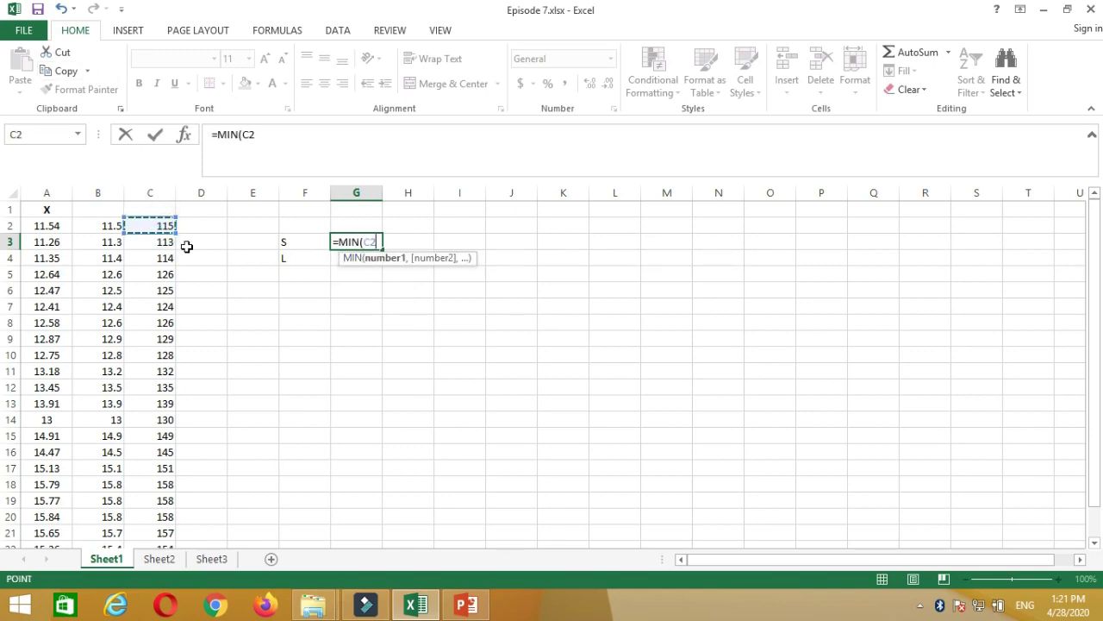
key("ctrl+shift+Down")
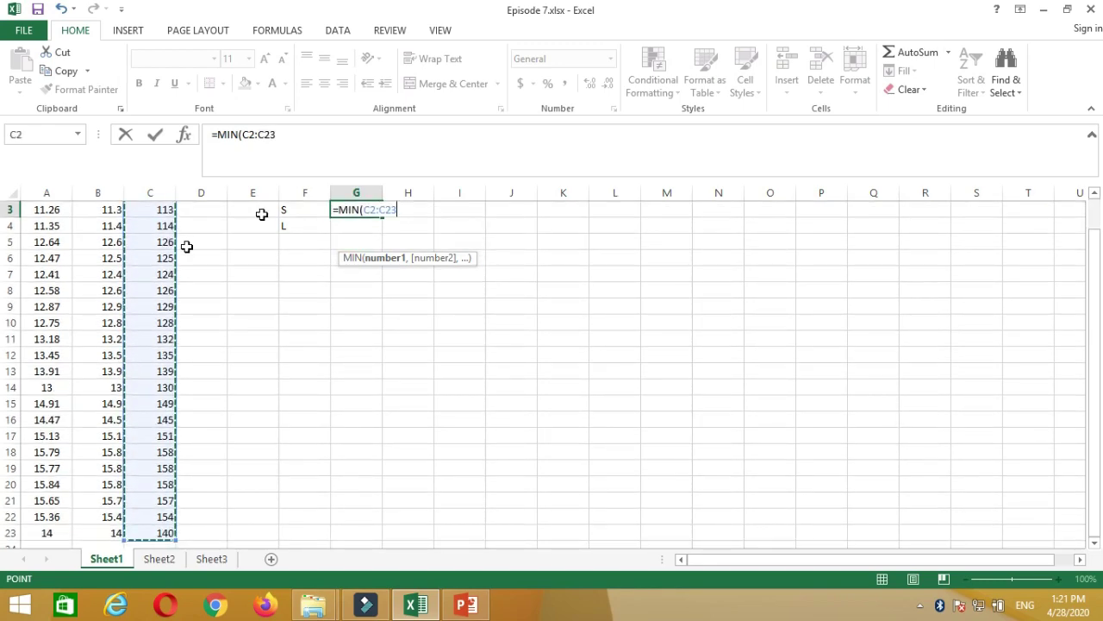
key("Return")
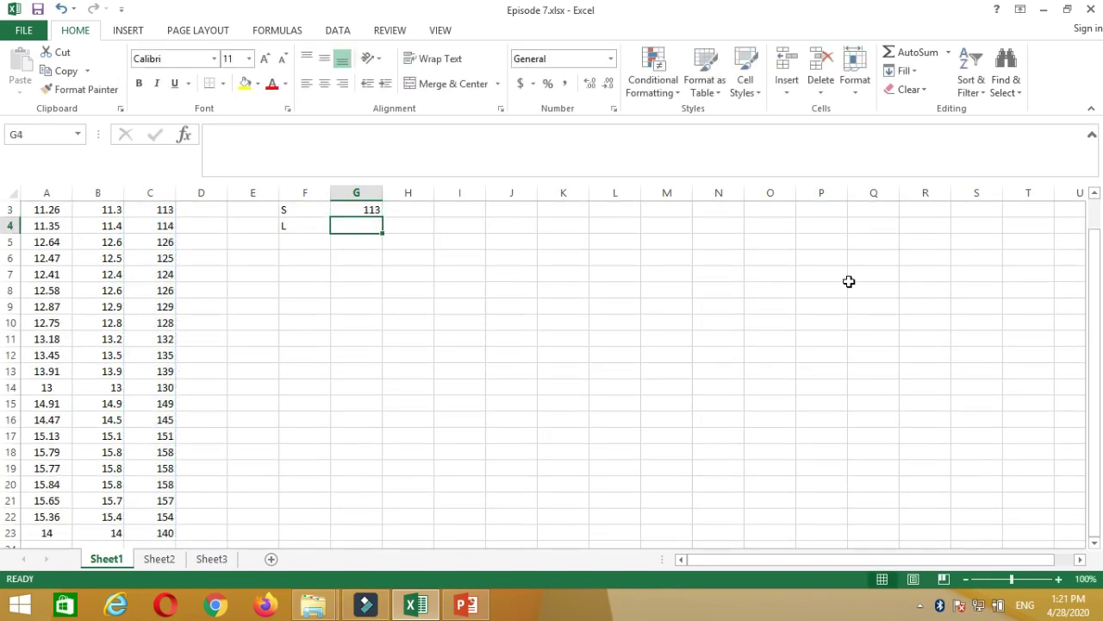
Step: Calculate the largest value of C2:C23 with the MAX function in G4, beside the L label
left_click_drag(1094, 311, 1101, 235)
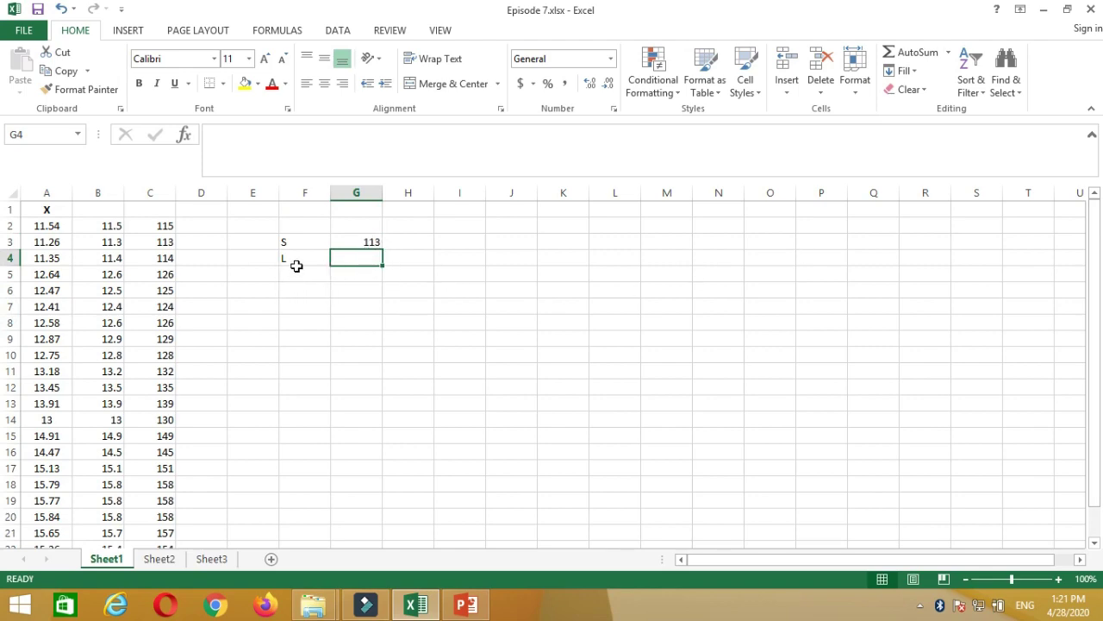
type("=")
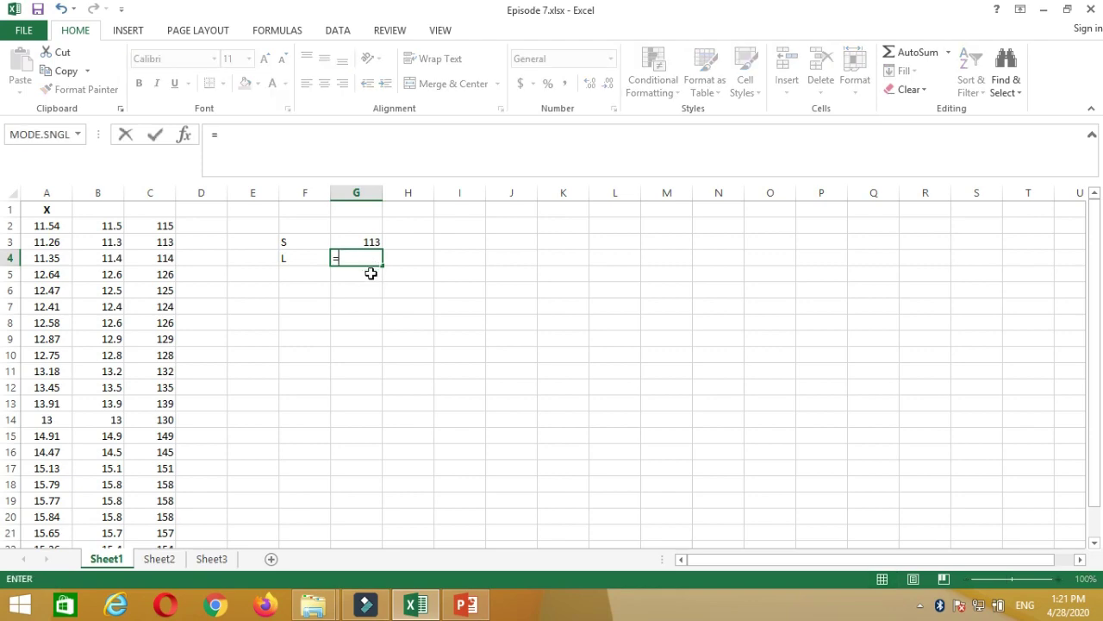
type("max")
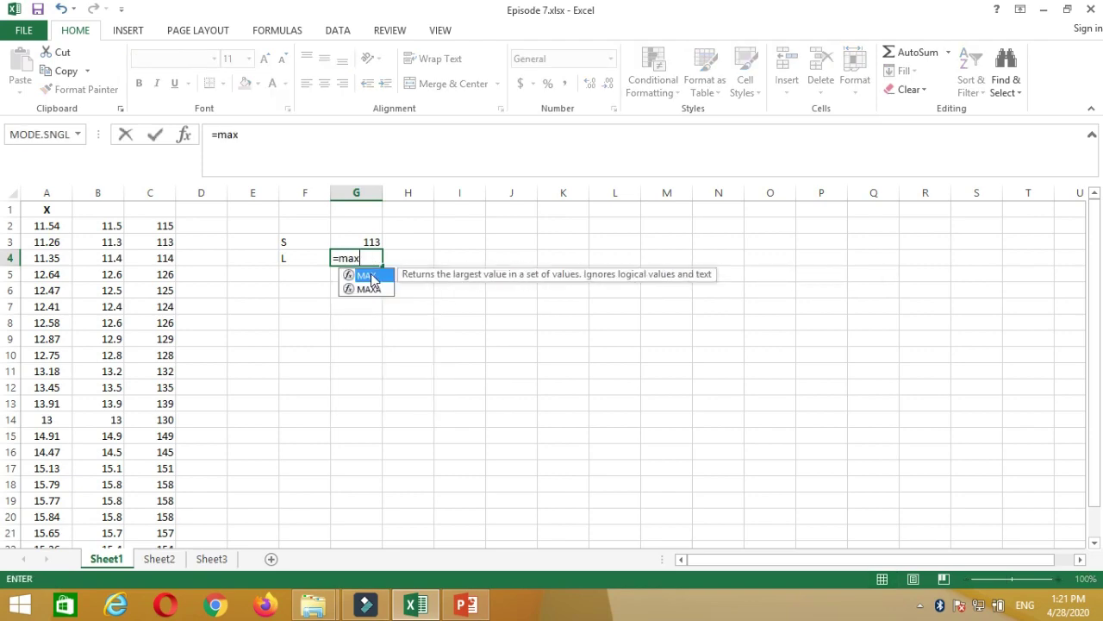
type("(")
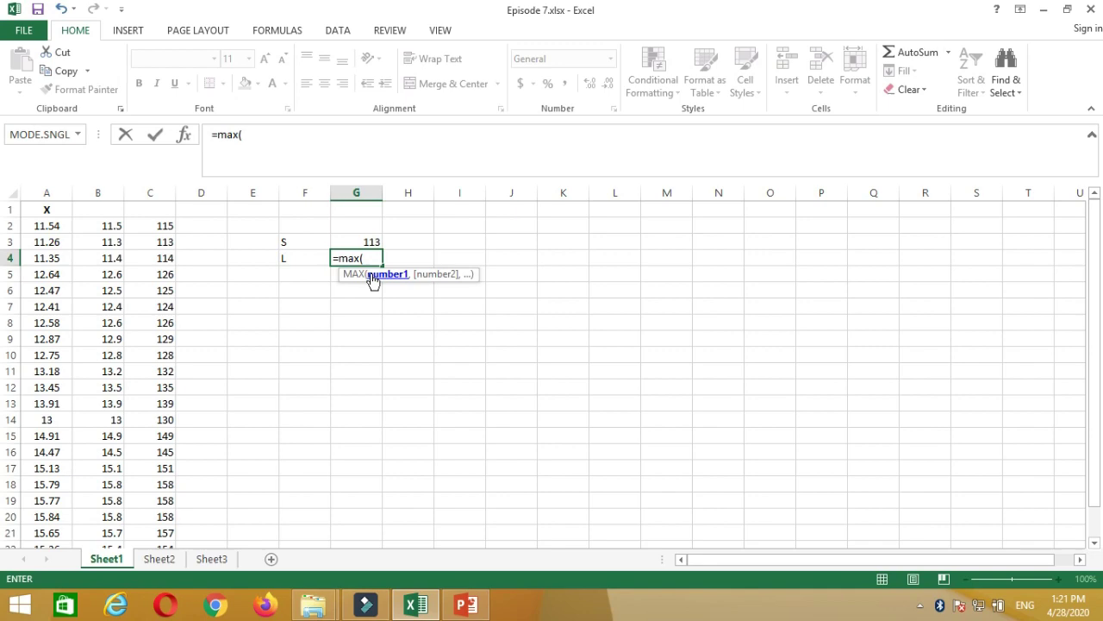
left_click(156, 226)
key("ctrl+shift+Down")
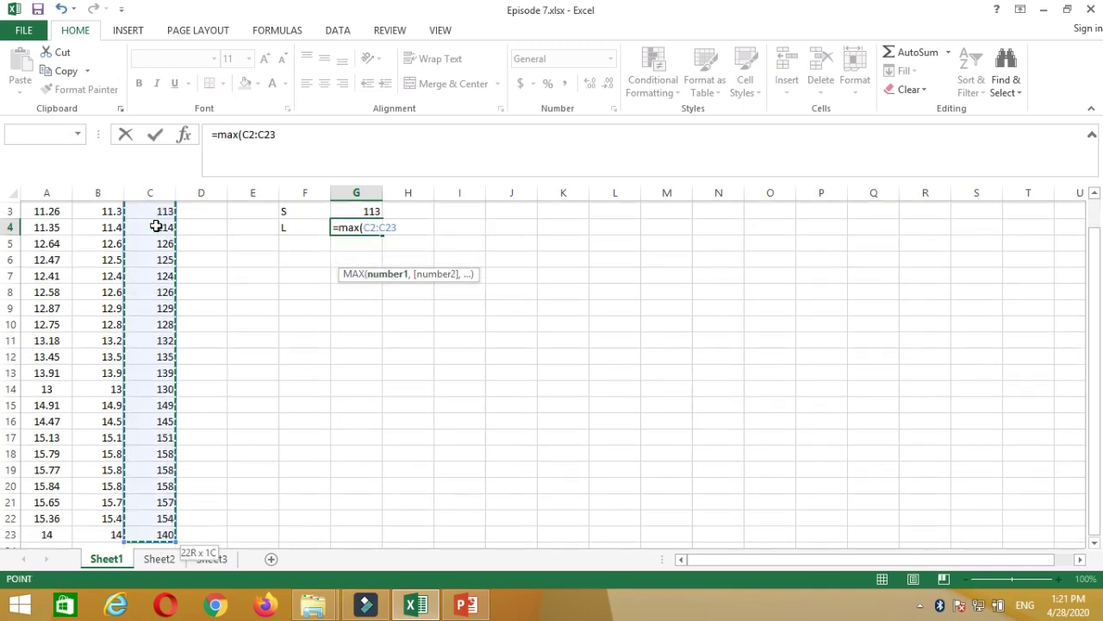
key("Return")
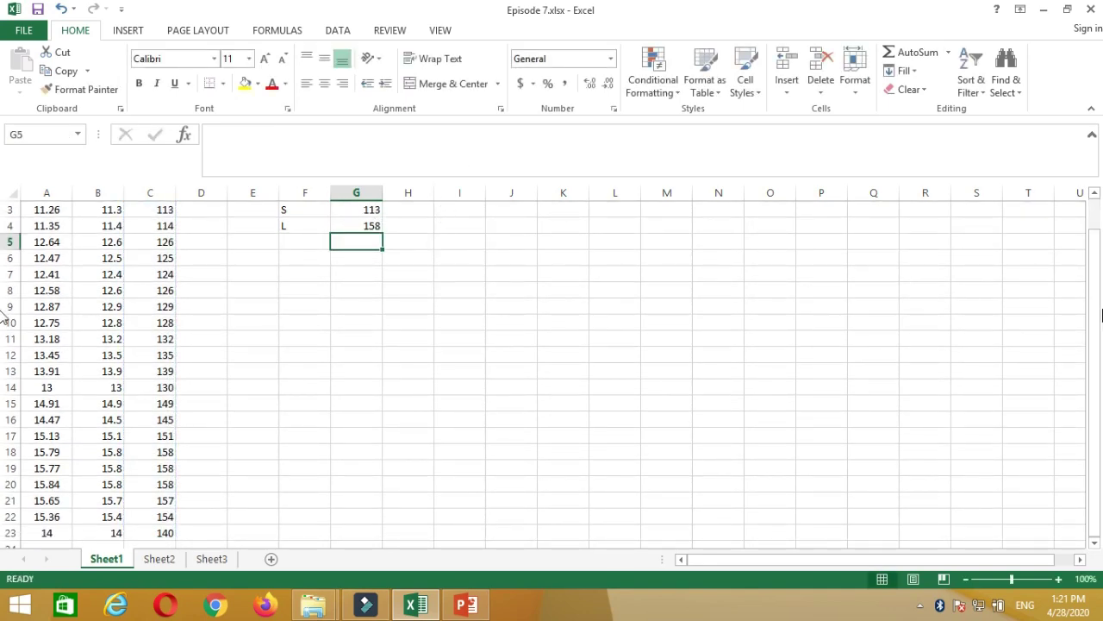
Step: Enter the headers Stem in F7 and Leaves (Unit=0.1) in G7, and fit column G's width to its text
left_click_drag(1095, 354, 1093, 343)
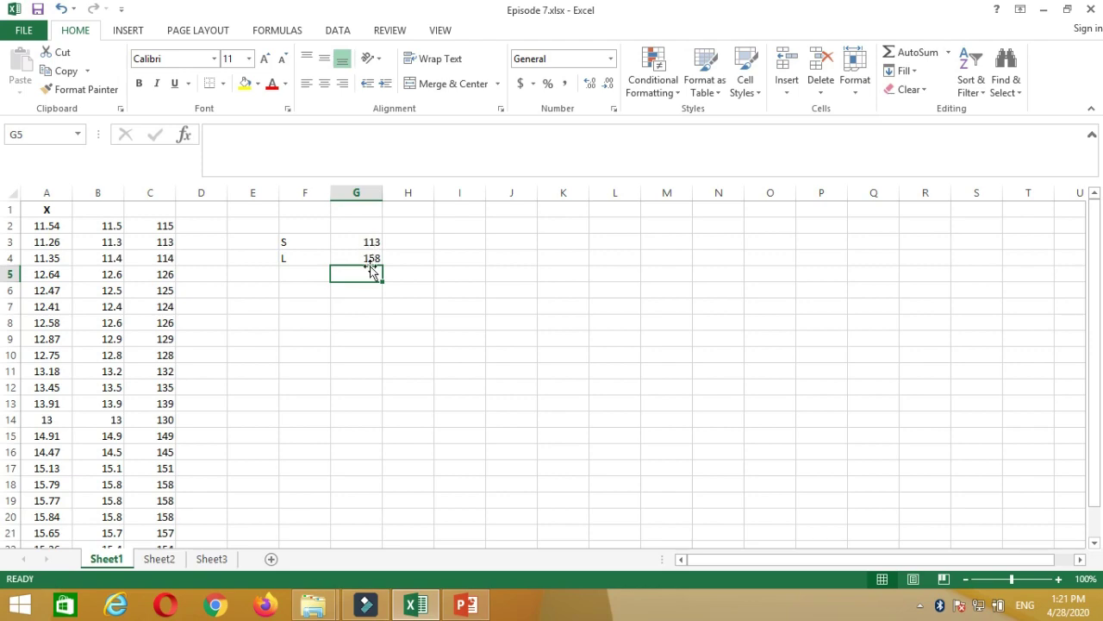
left_click(298, 307)
type("Stem")
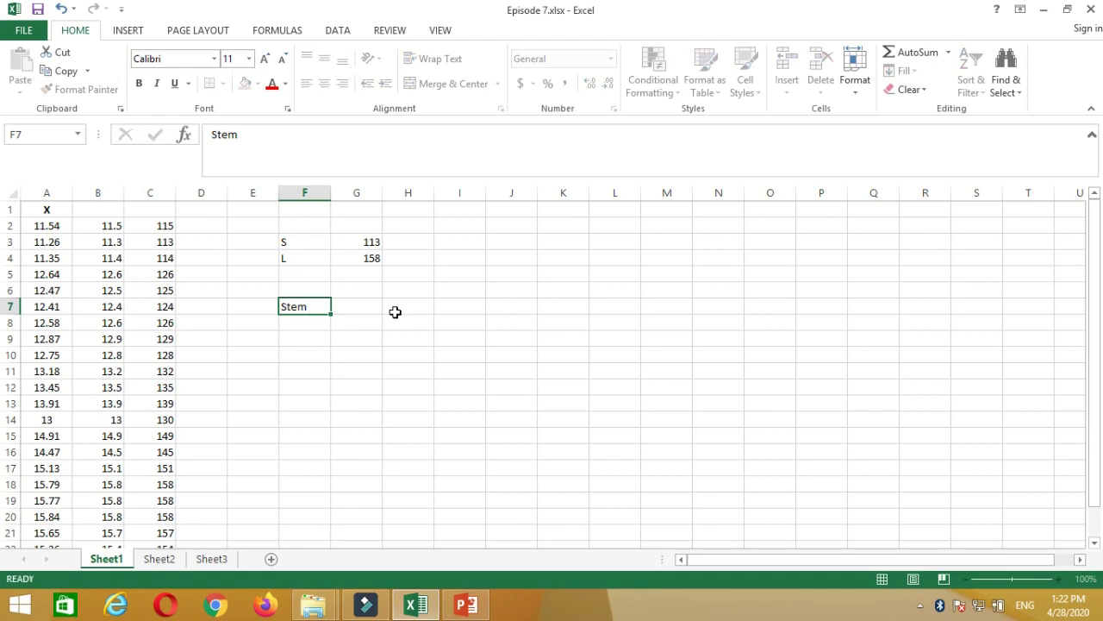
key("Tab")
type("Leaves")
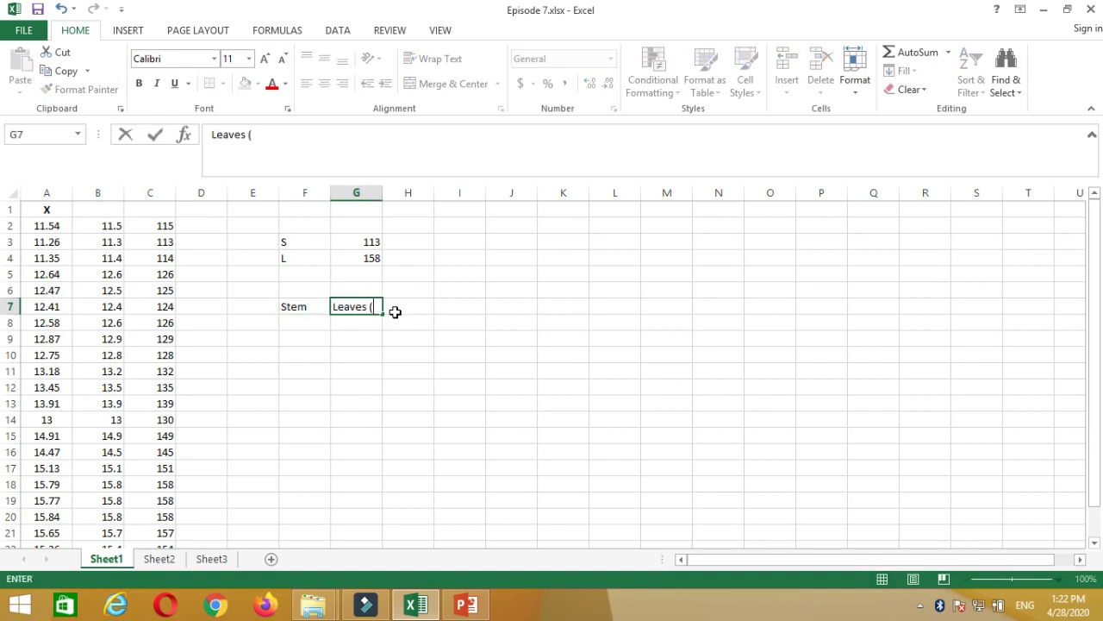
type(" (Unit=0.1")
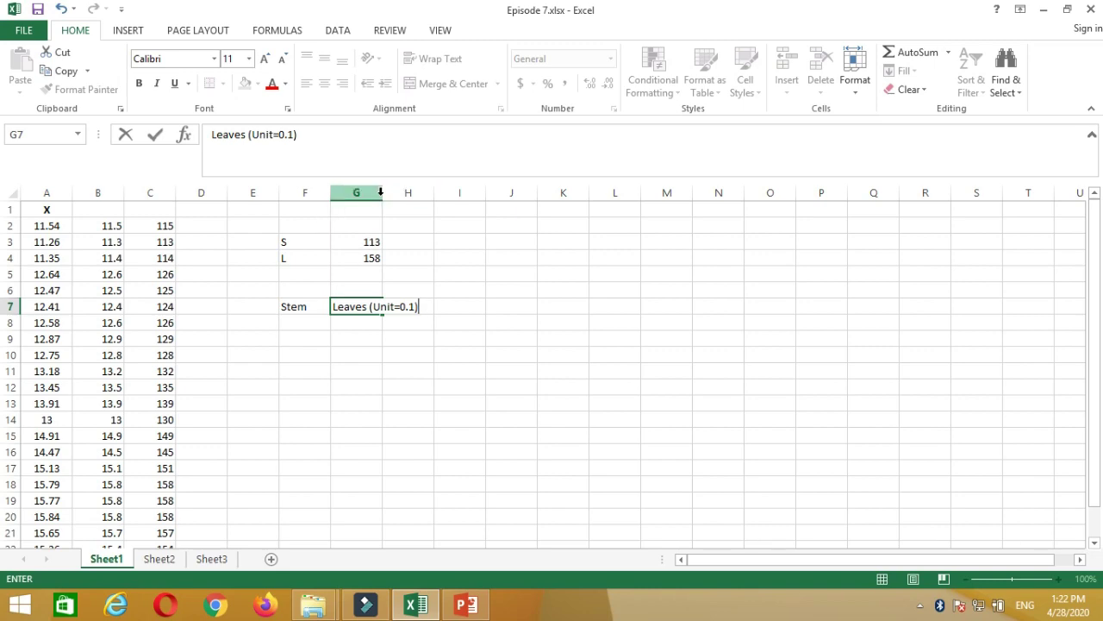
double_click(381, 192)
Step: List the stems 11 to 15 in cells F8:F12 under the Stem header
left_click(299, 321)
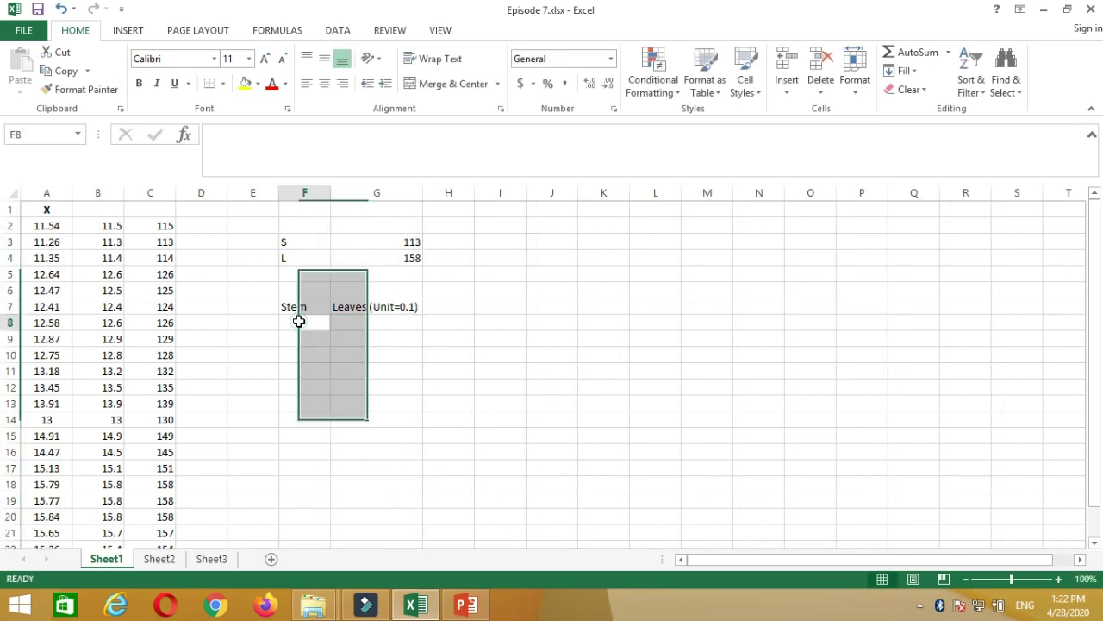
type("11")
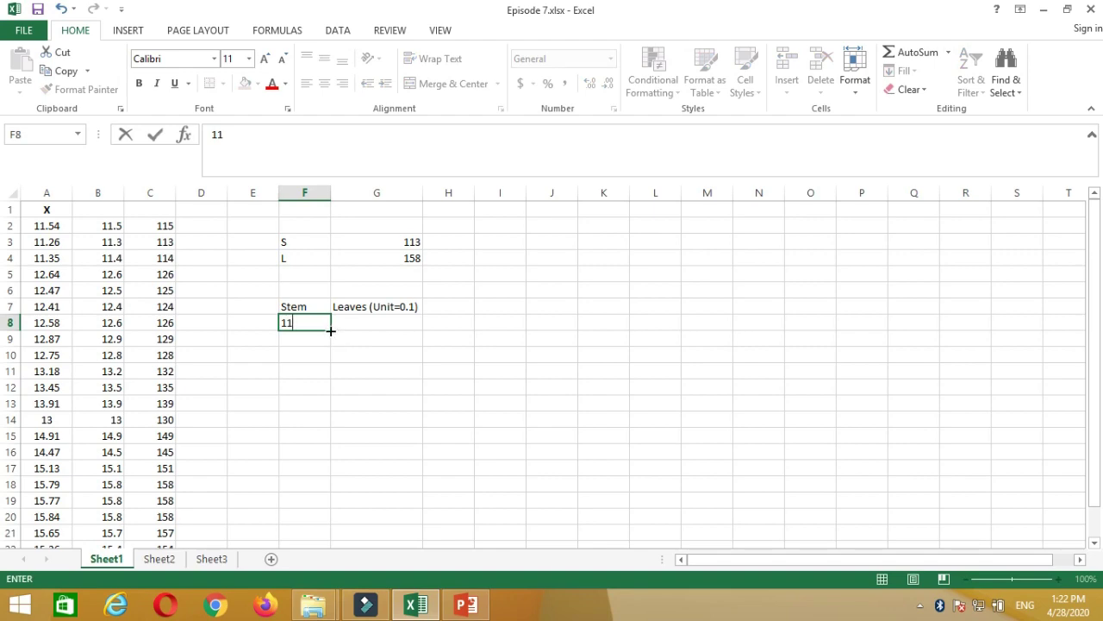
left_click_drag(331, 329, 334, 403)
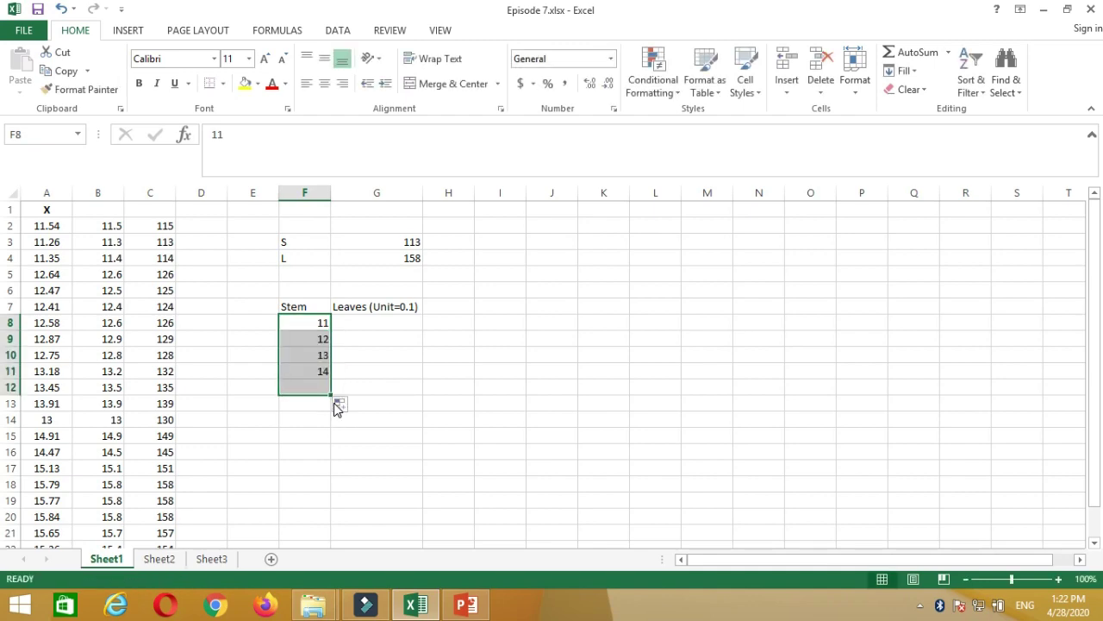
left_click(392, 326)
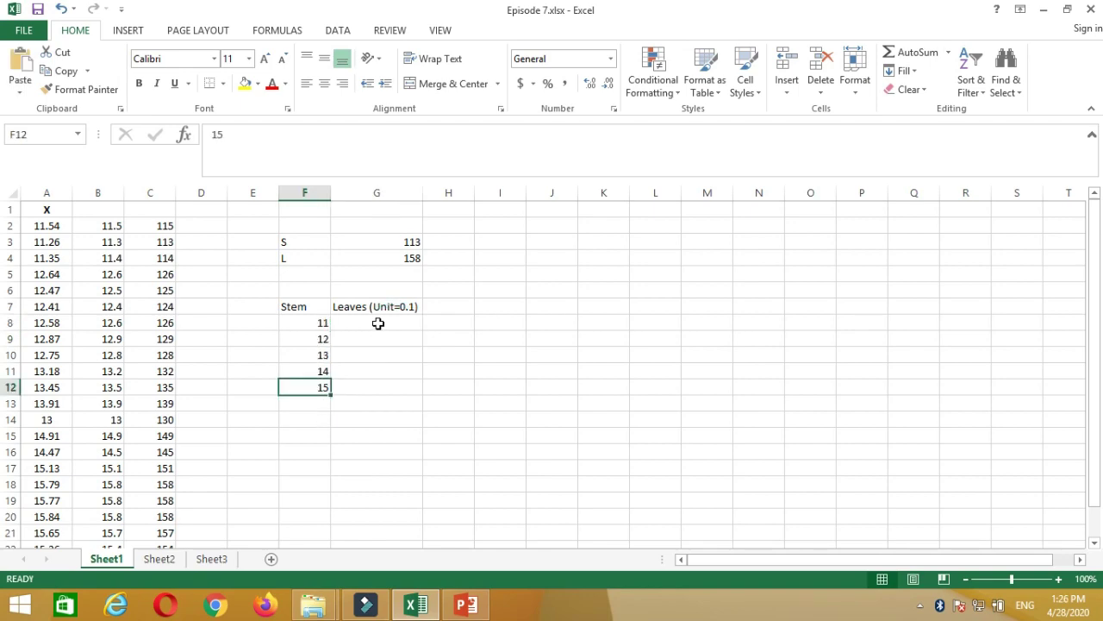
Step: Begin a REPT formula in G8 that repeats the text "0", with a COUNTIF function as the number of times
left_click(377, 323)
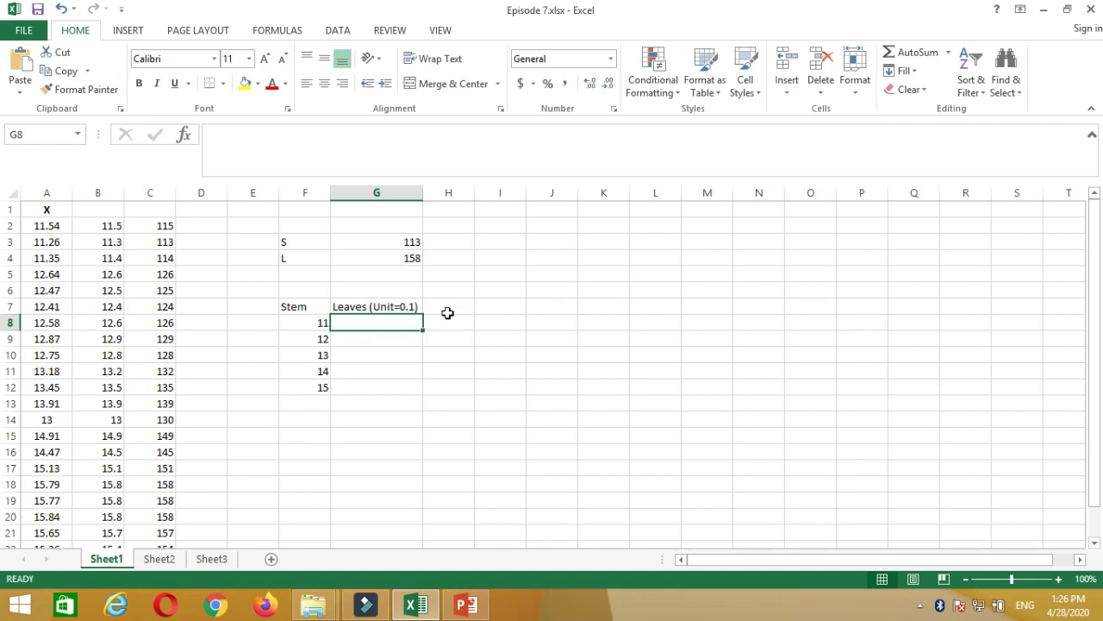
type("=")
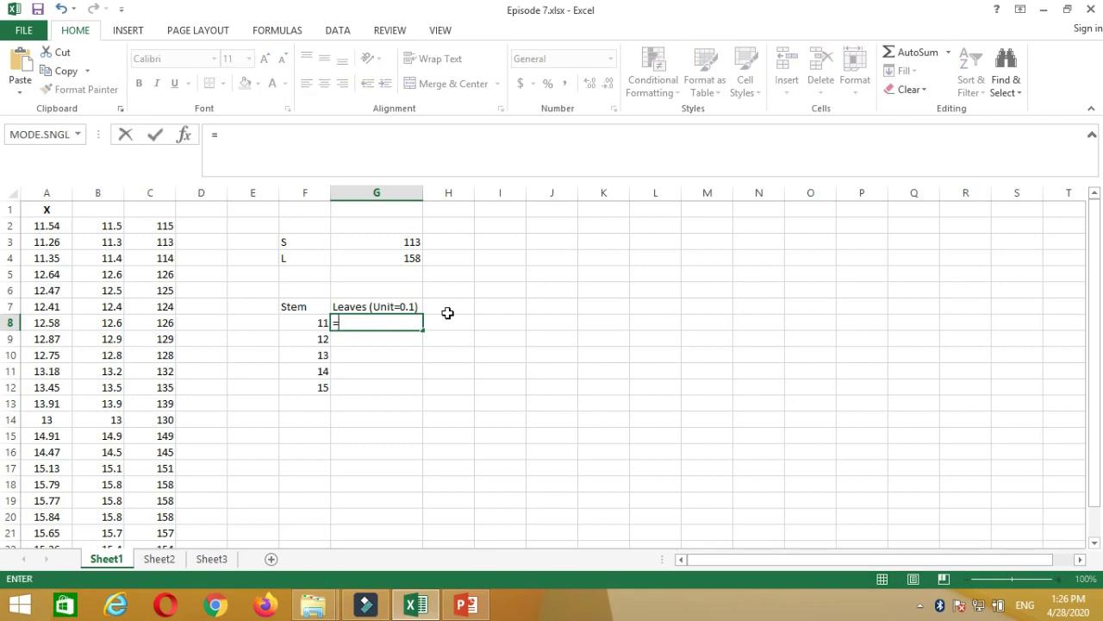
type("rept")
key("Tab")
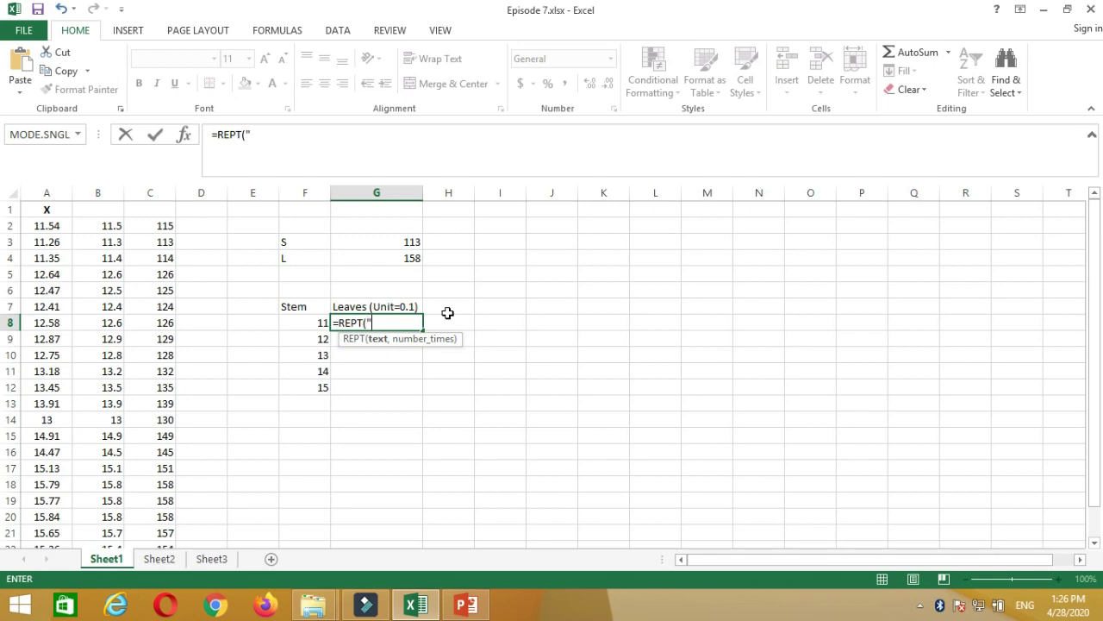
type("\"0")
type("\",")
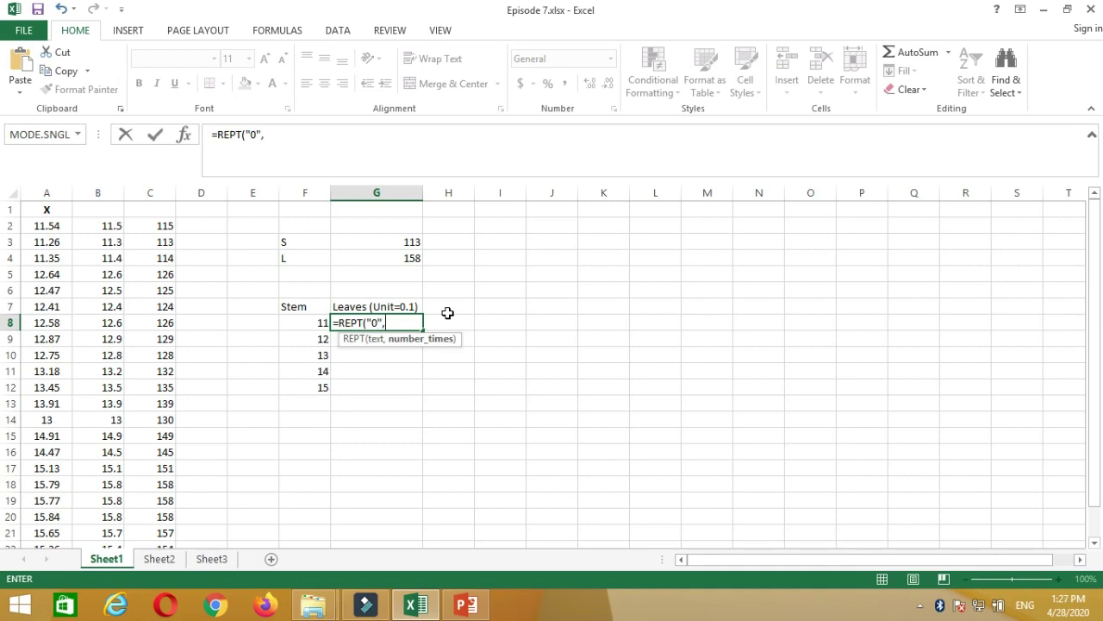
type("count")
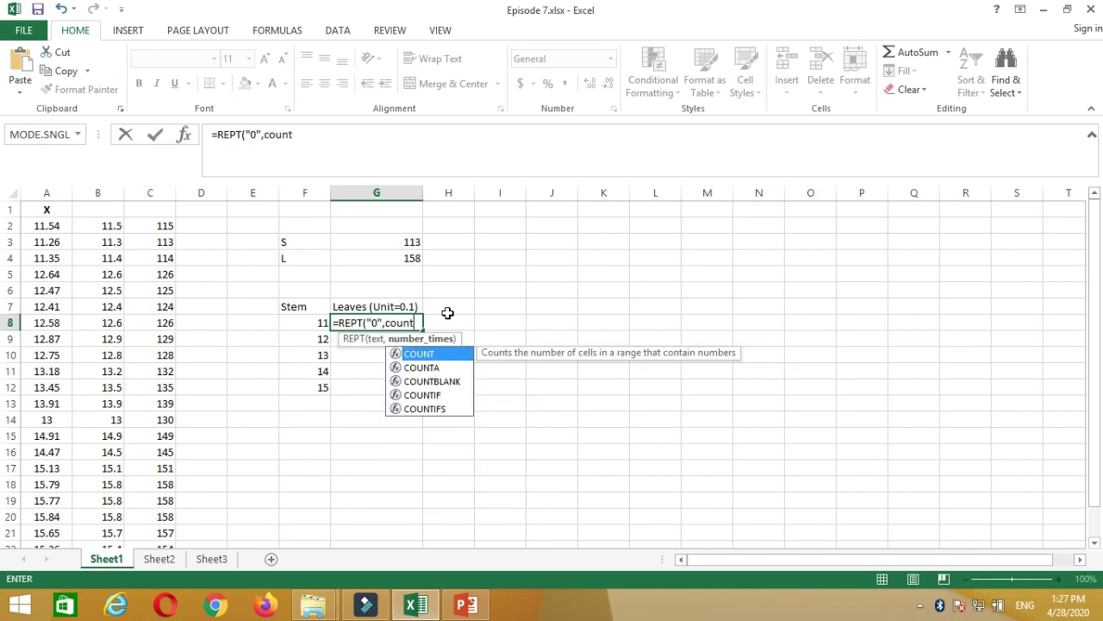
type("if")
key("Tab")
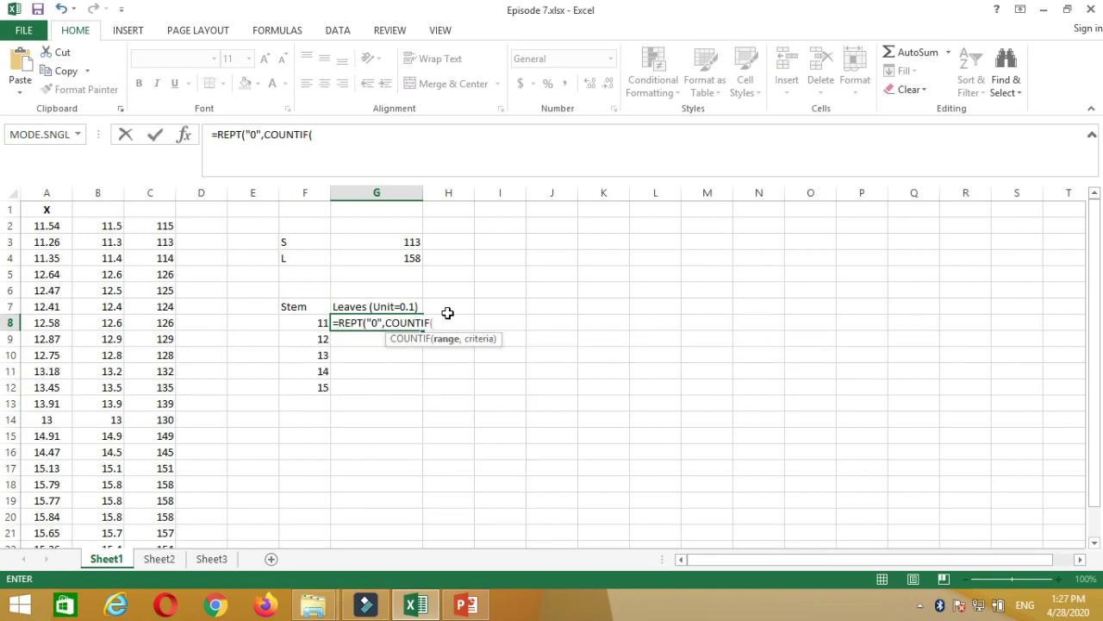
Step: Complete the COUNTIF in G8 with the absolute range $C$2:$C$23 and the criterion F8*10+0, closing both functions
left_click(158, 226)
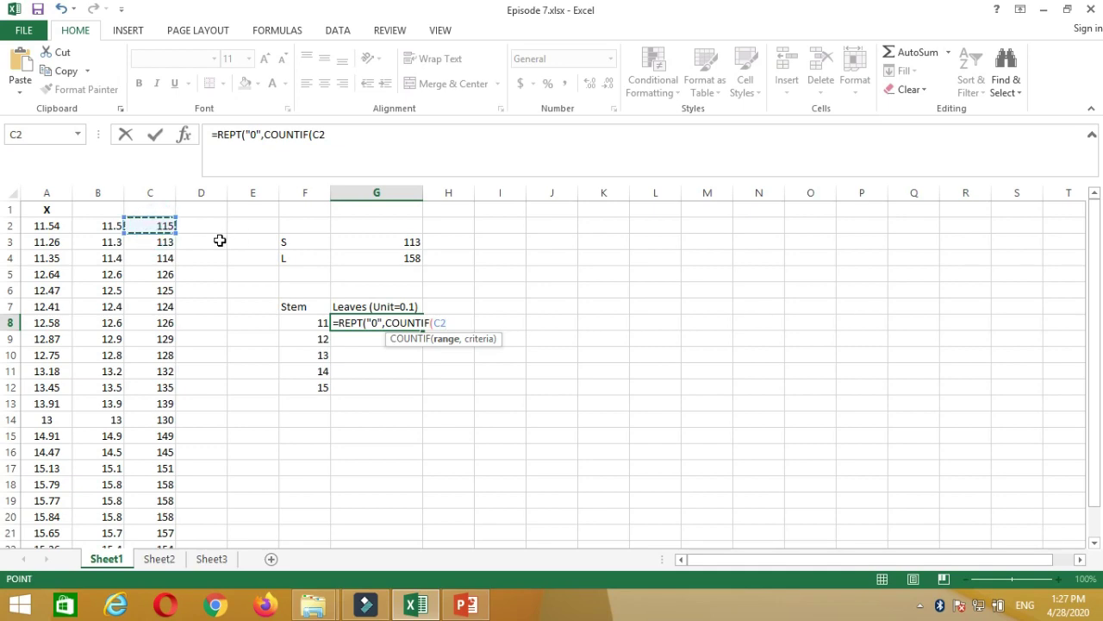
key("ctrl+shift+Down")
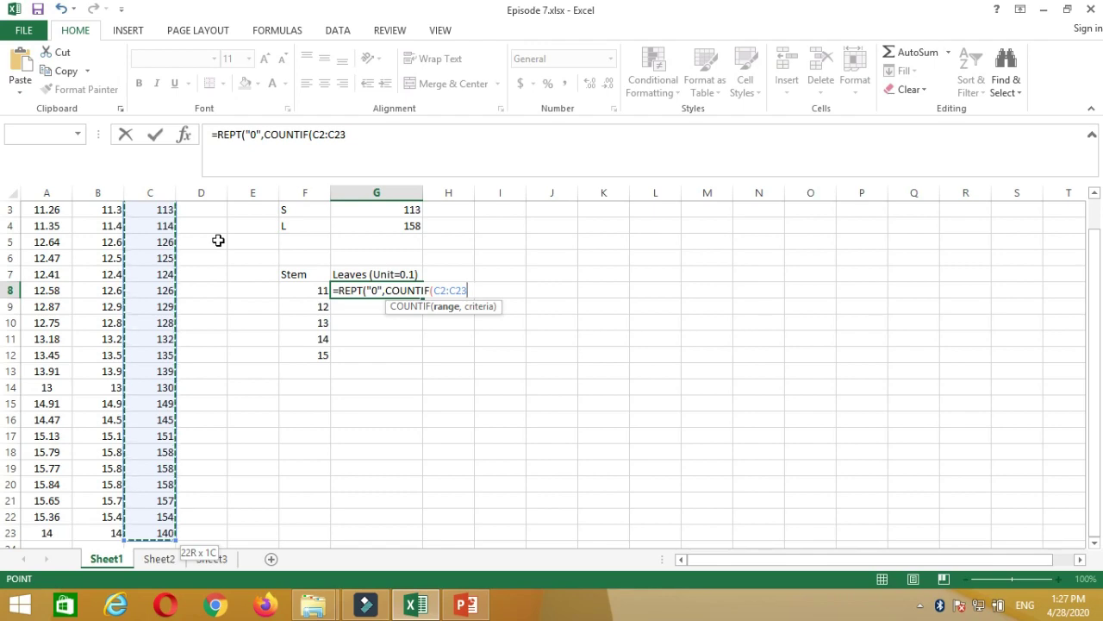
key("F4")
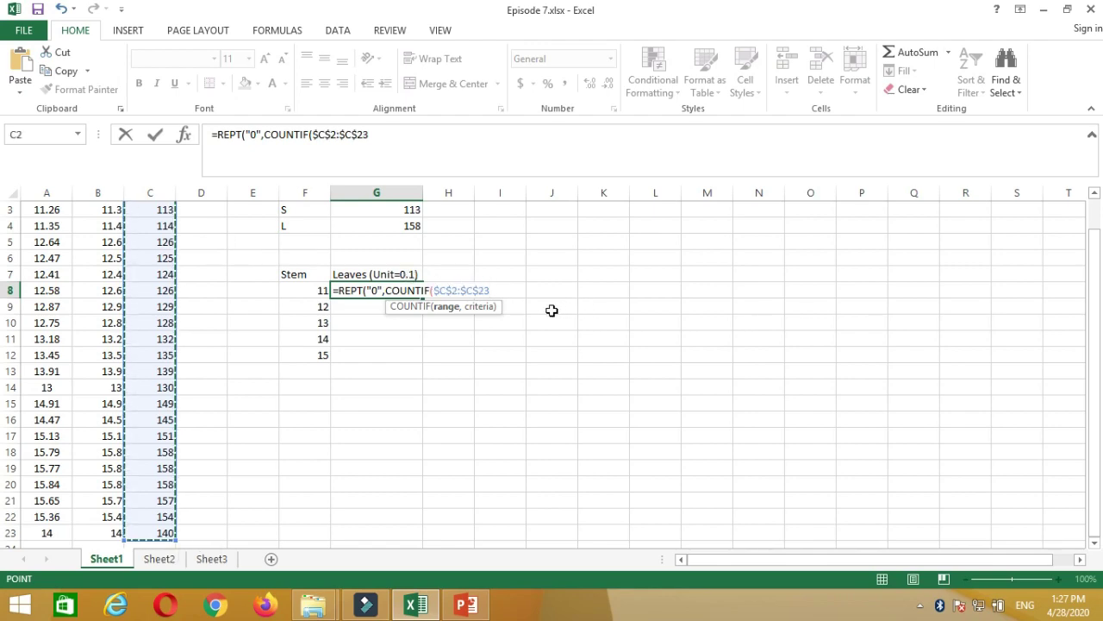
type(",")
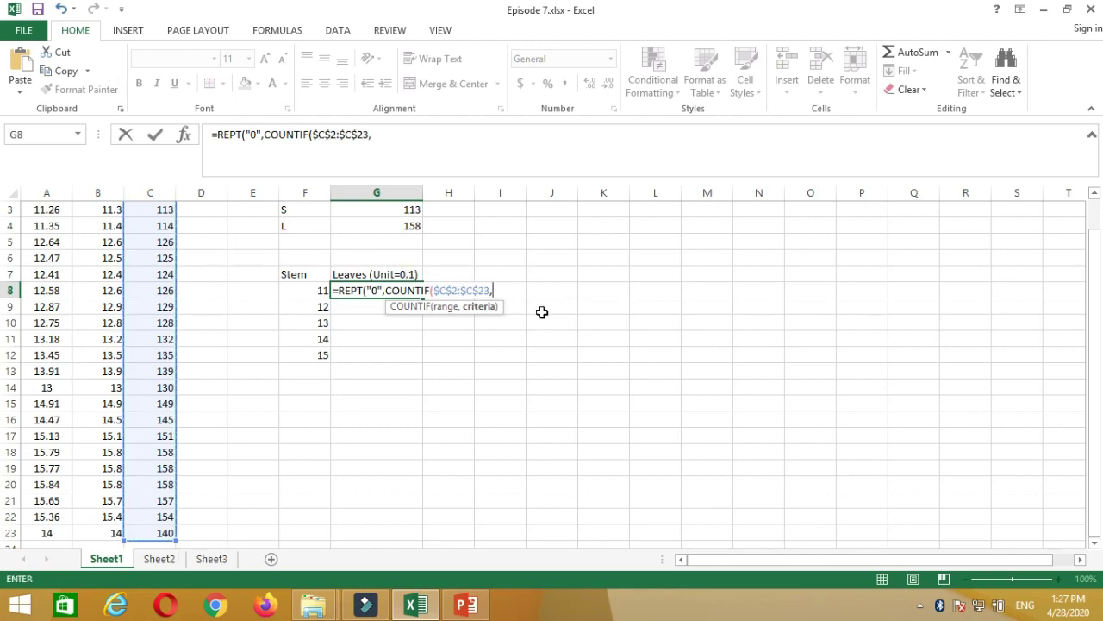
left_click(308, 292)
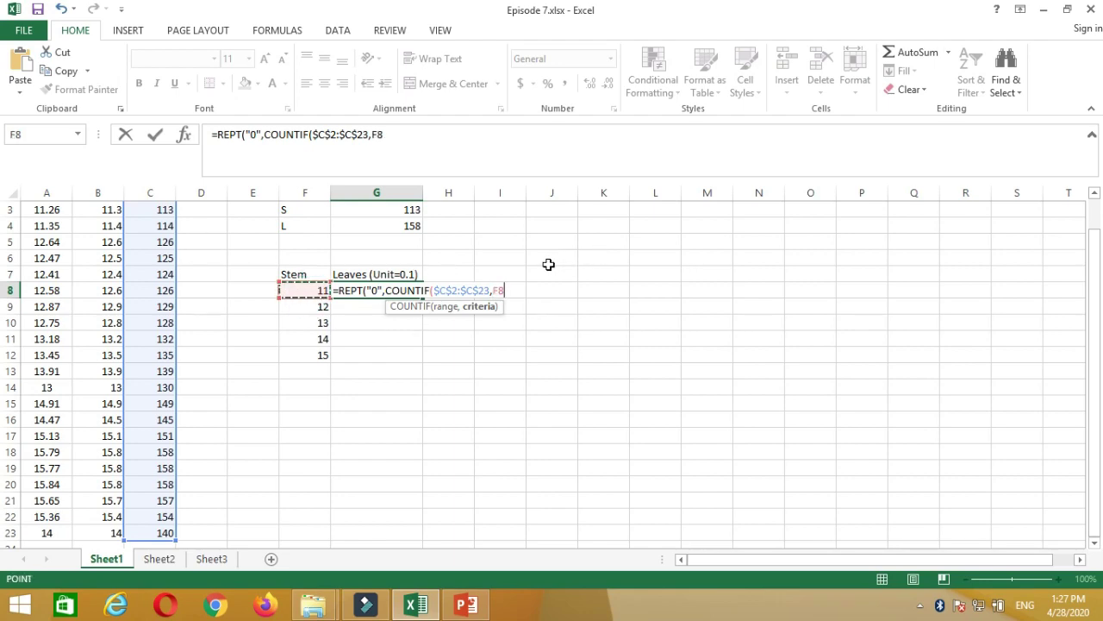
type("*10")
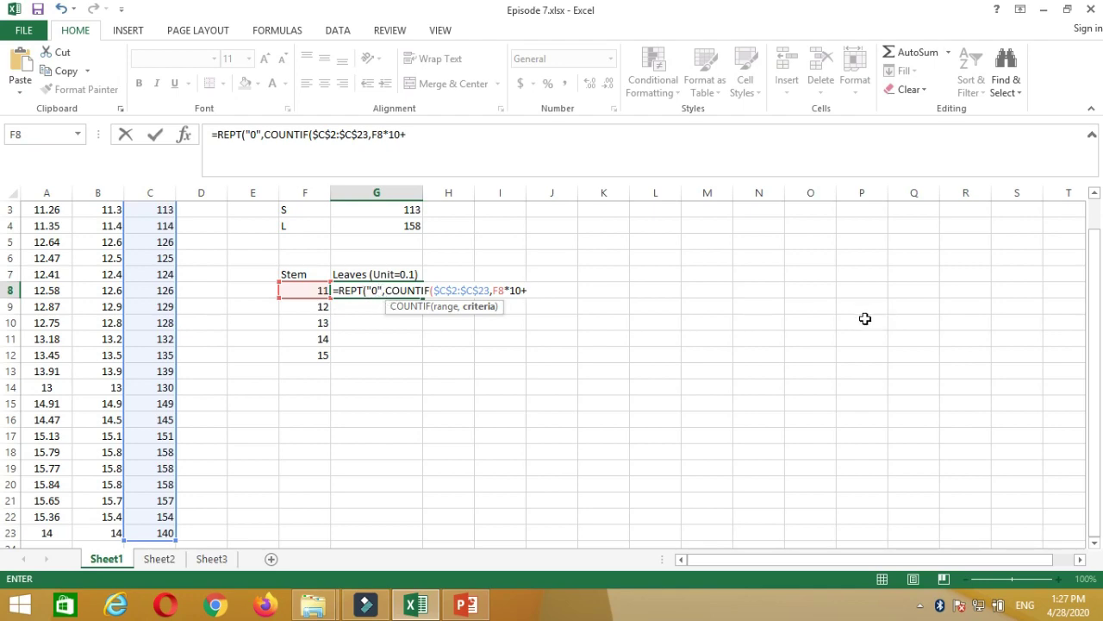
type("+0)")
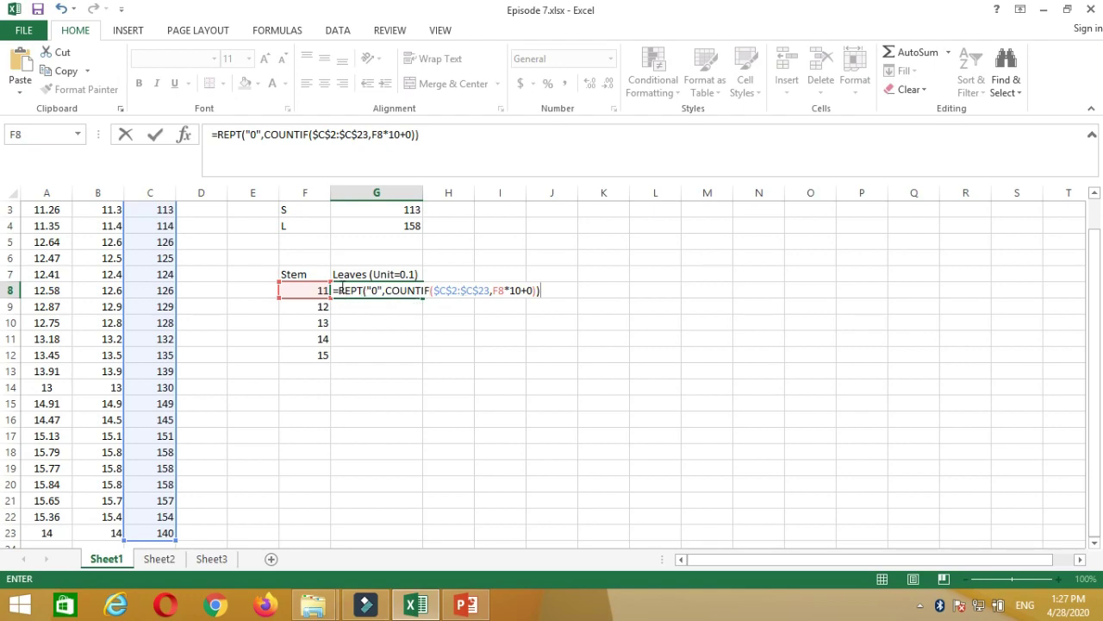
Step: Copy the REPT term in G8 without the equals sign and append nine copies of it, each joined with &
left_click_drag(333, 291, 545, 293)
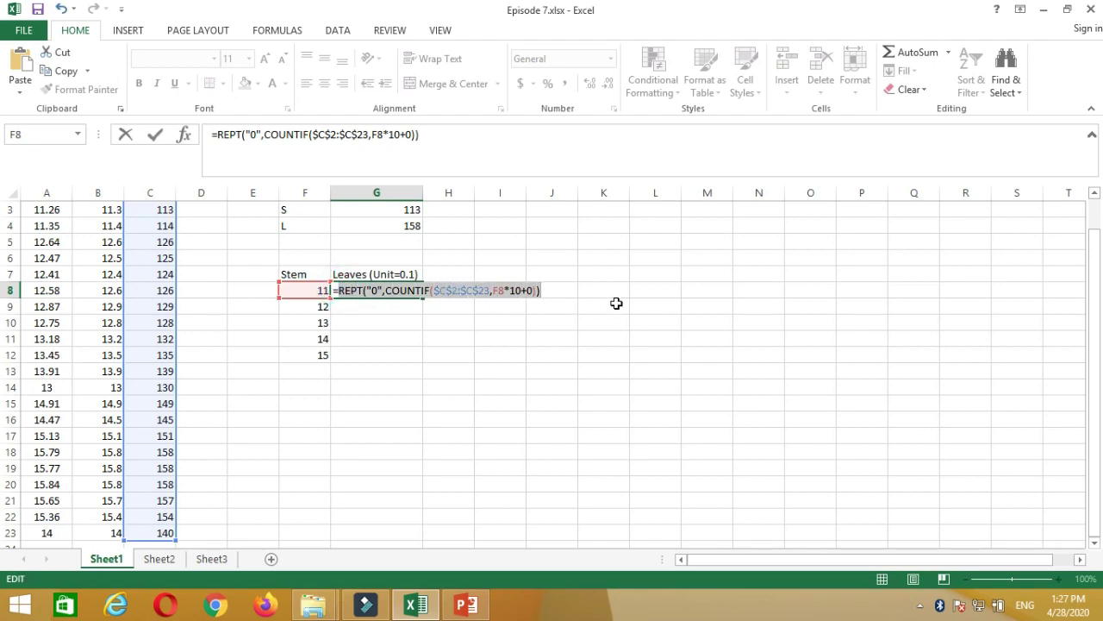
left_click(552, 294)
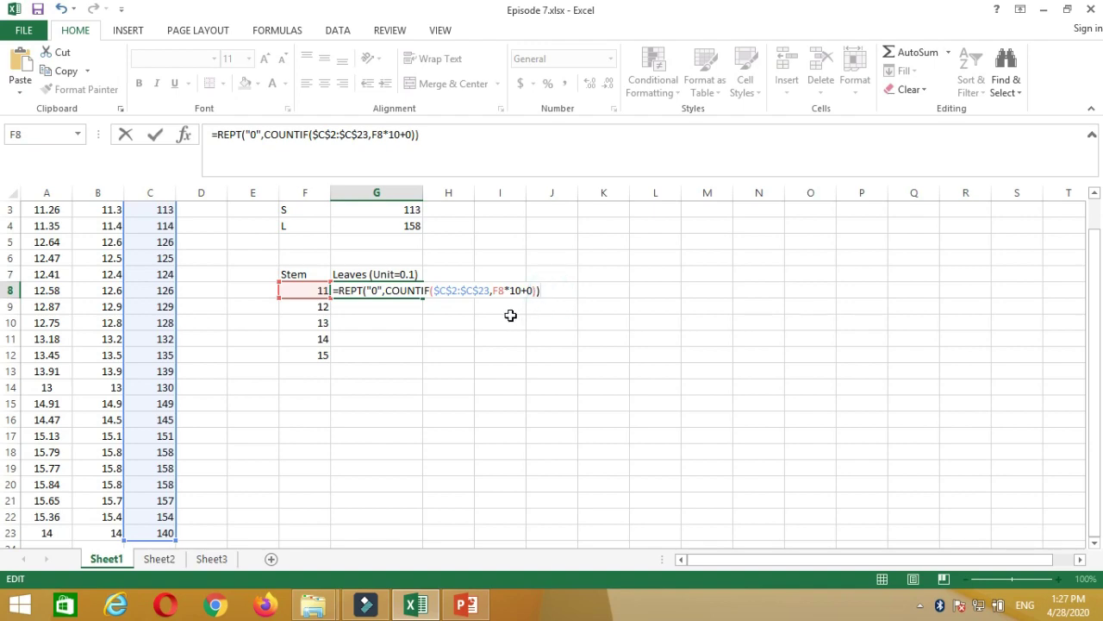
type("&")
key("ctrl+v")
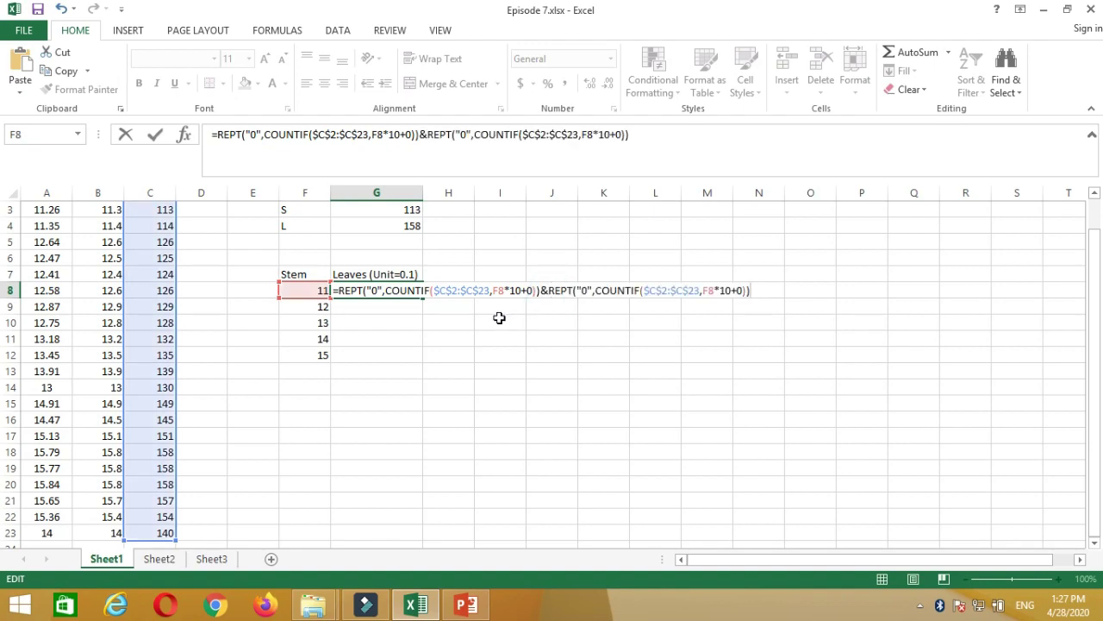
type("&")
key("ctrl+v")
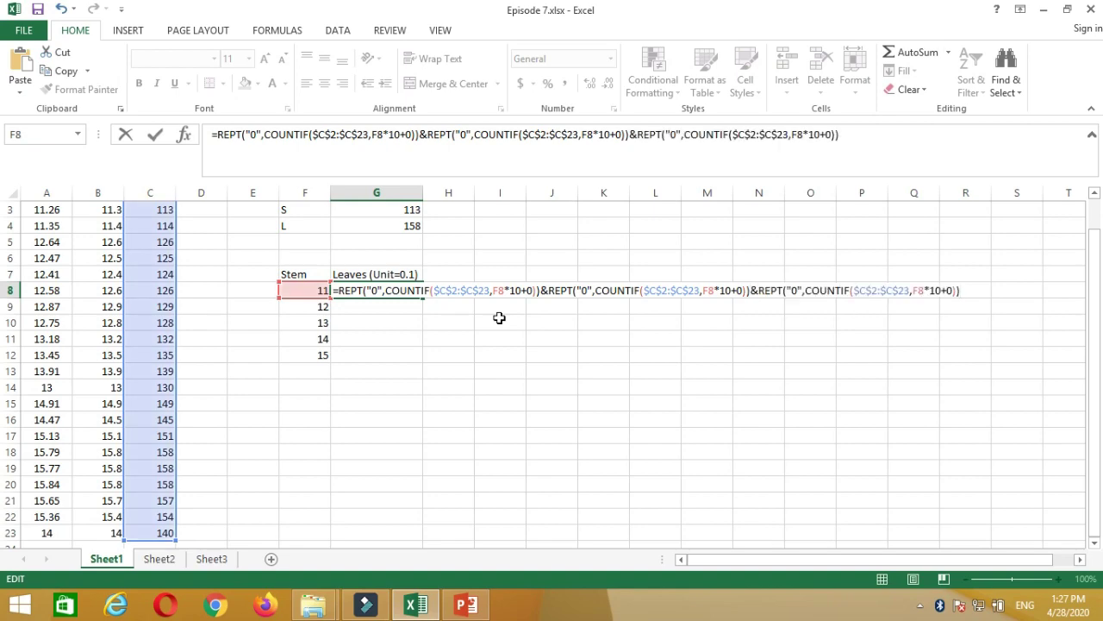
type("&")
key("ctrl+v")
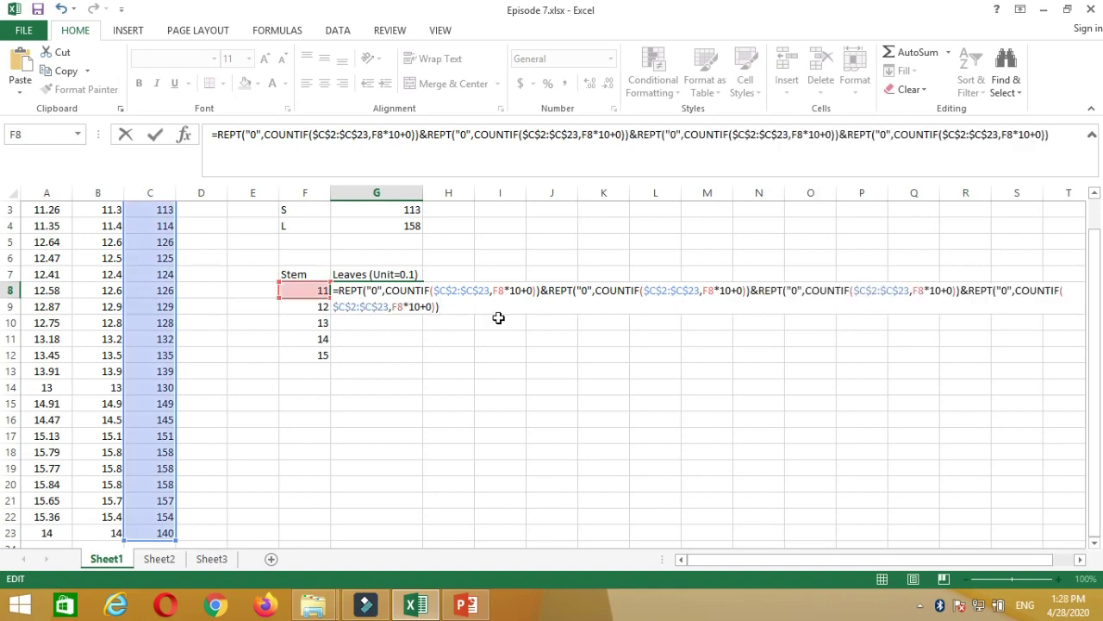
type("&")
key("ctrl+v")
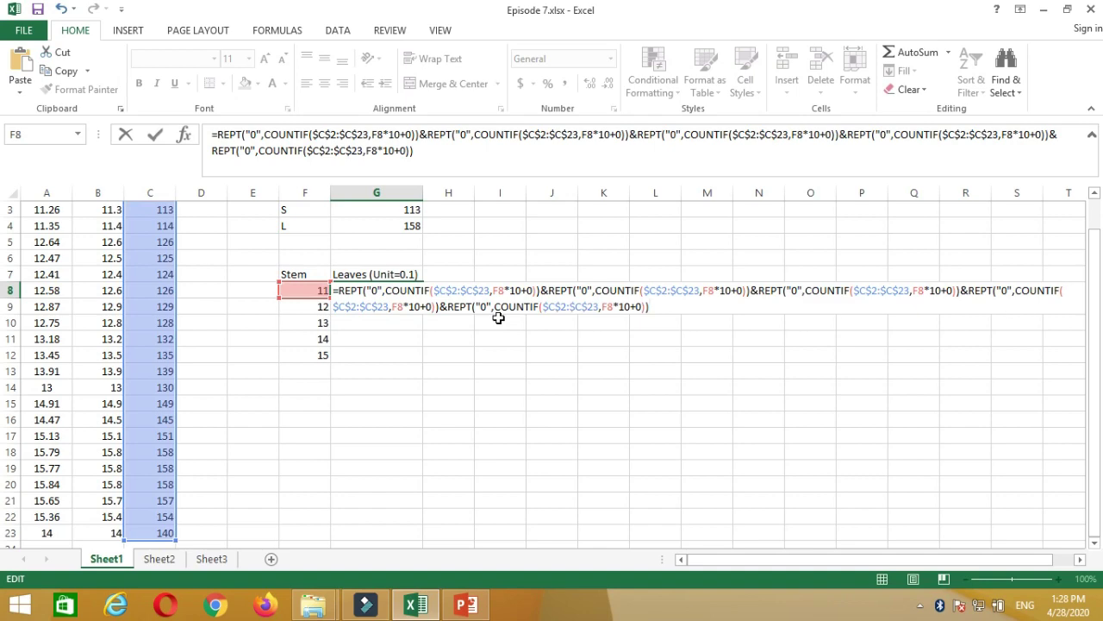
type("&")
key("ctrl+v")
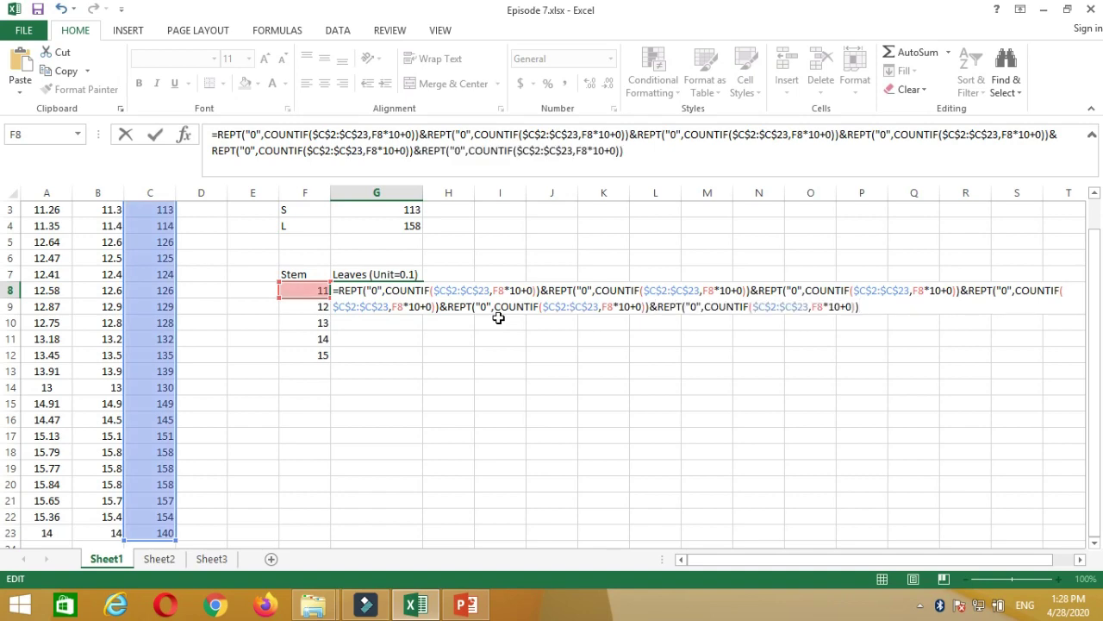
type("&")
key("ctrl+v")
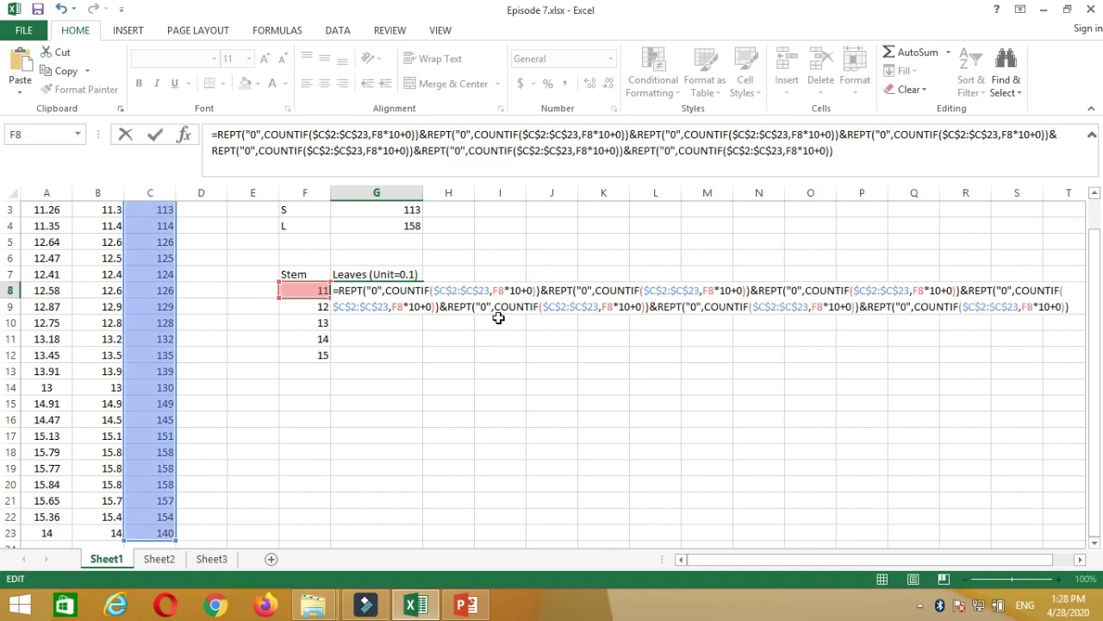
type("&")
key("ctrl+v")
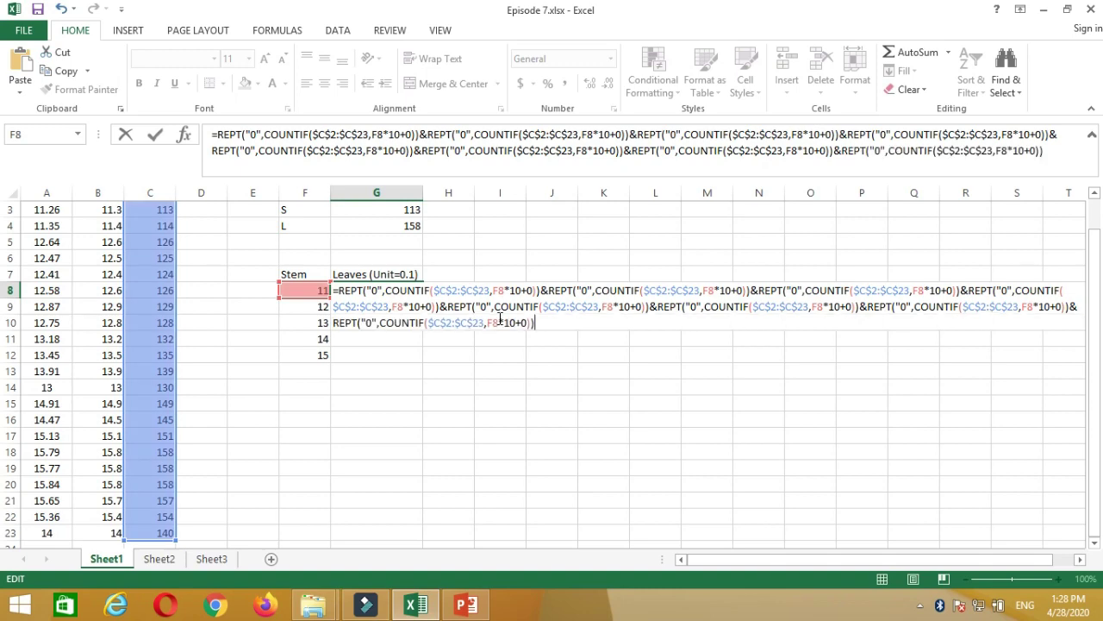
type("&")
key("ctrl+v")
type("&")
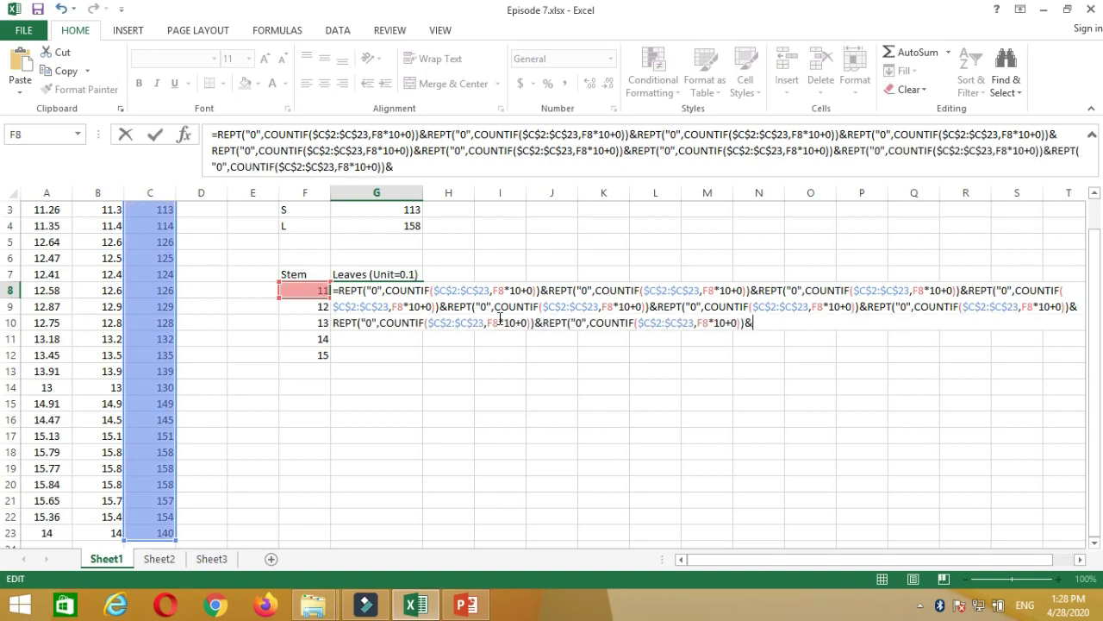
key("ctrl+v")
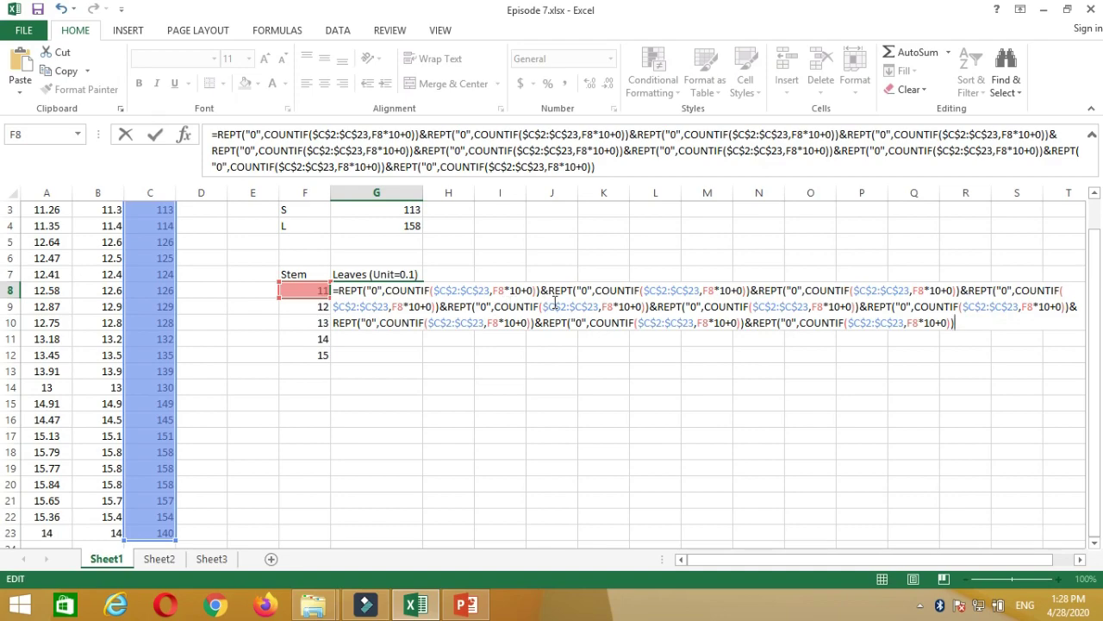
Step: Adapt the second REPT term in the G8 formula to leaf 1, with text "1" and criterion F8*10+1
left_click(587, 291)
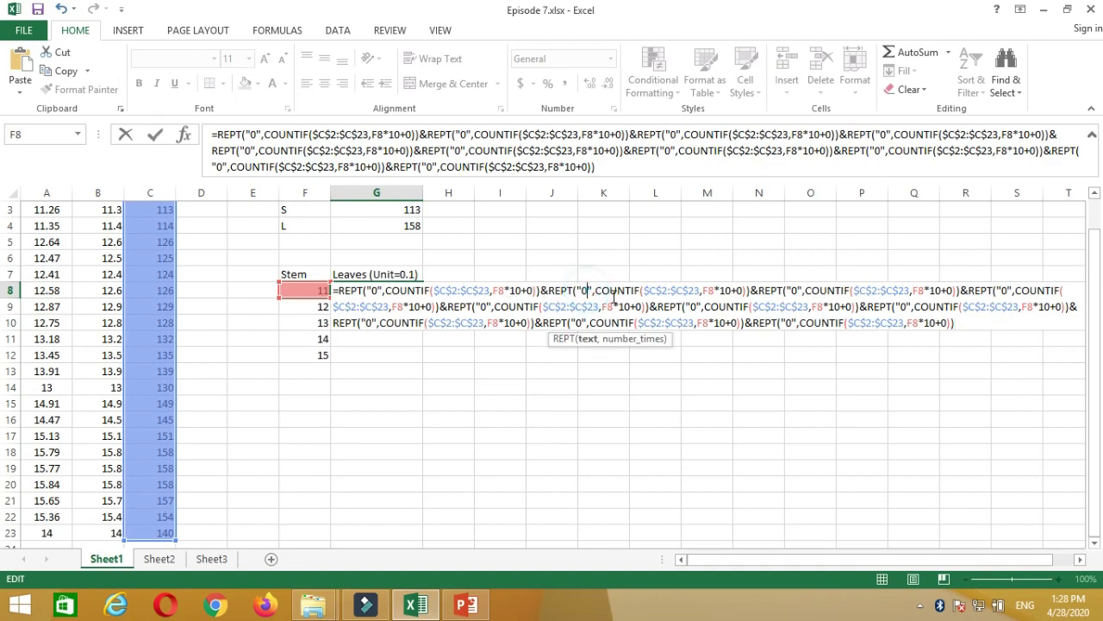
key("BackSpace")
type("10+0))&REPT(\"1")
left_click(741, 292)
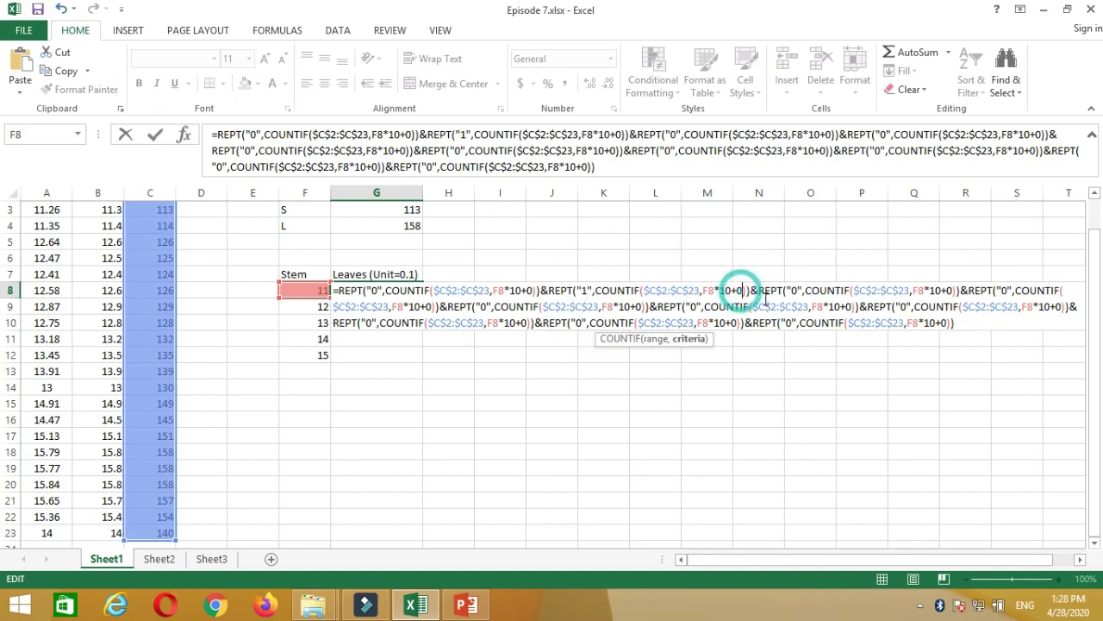
key("BackSpace")
type("1")
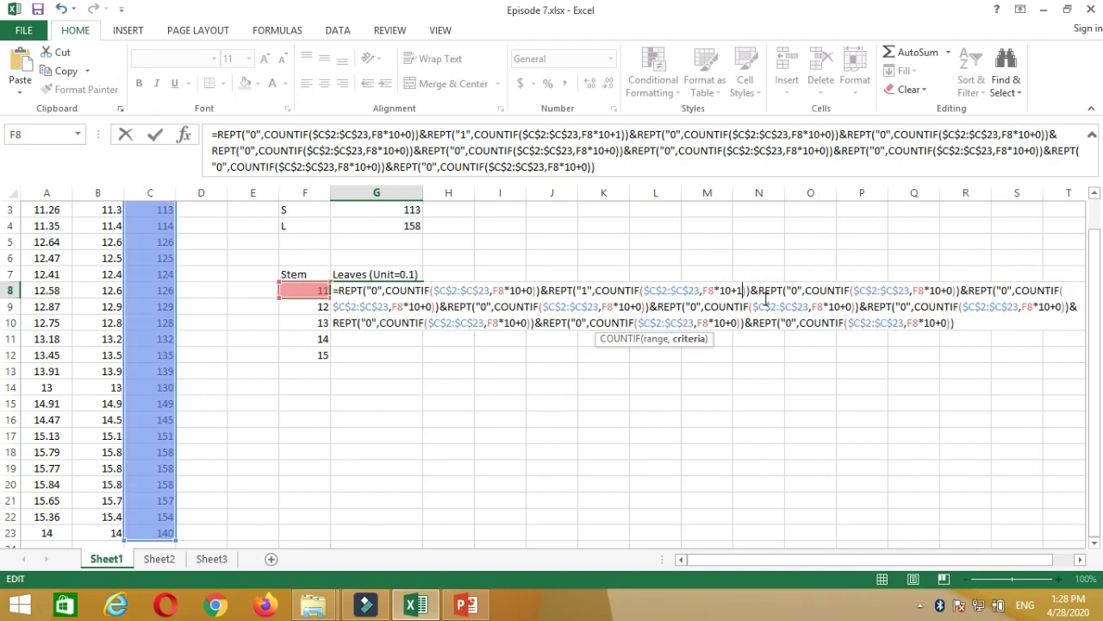
Step: Adapt the third REPT term in the G8 formula to leaf 2, with text "2" and criterion F8*10+2
left_click(798, 291)
key("BackSpace")
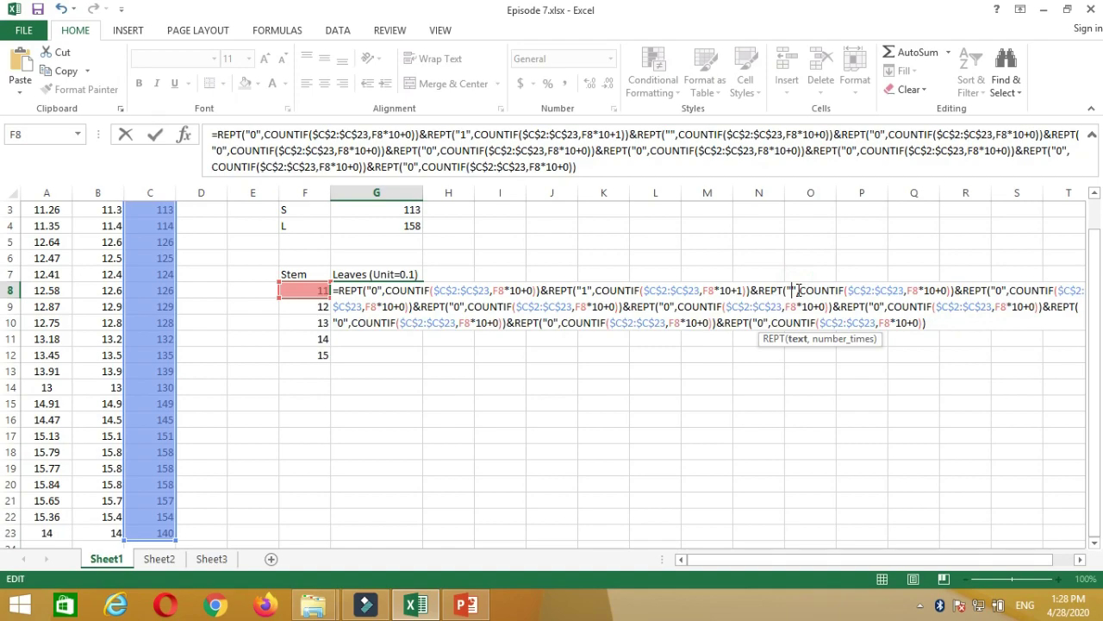
type("2")
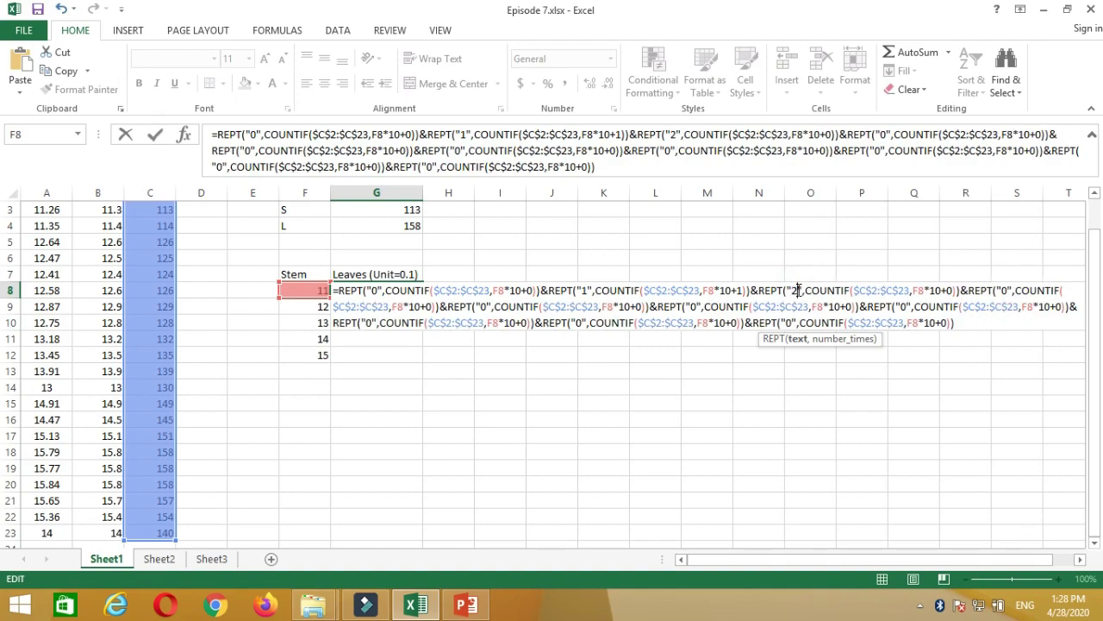
left_click(953, 291)
key("BackSpace")
type("2")
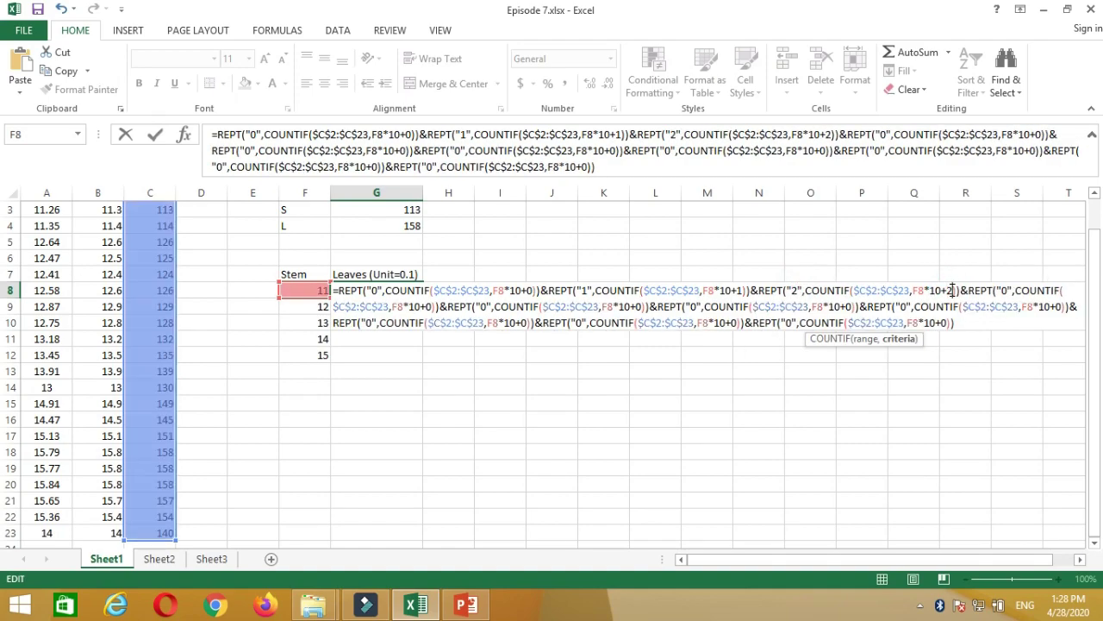
Step: Adapt the fourth REPT term in the G8 formula to leaf 3, with text "3" and criterion F8*10+3
left_click(1006, 290)
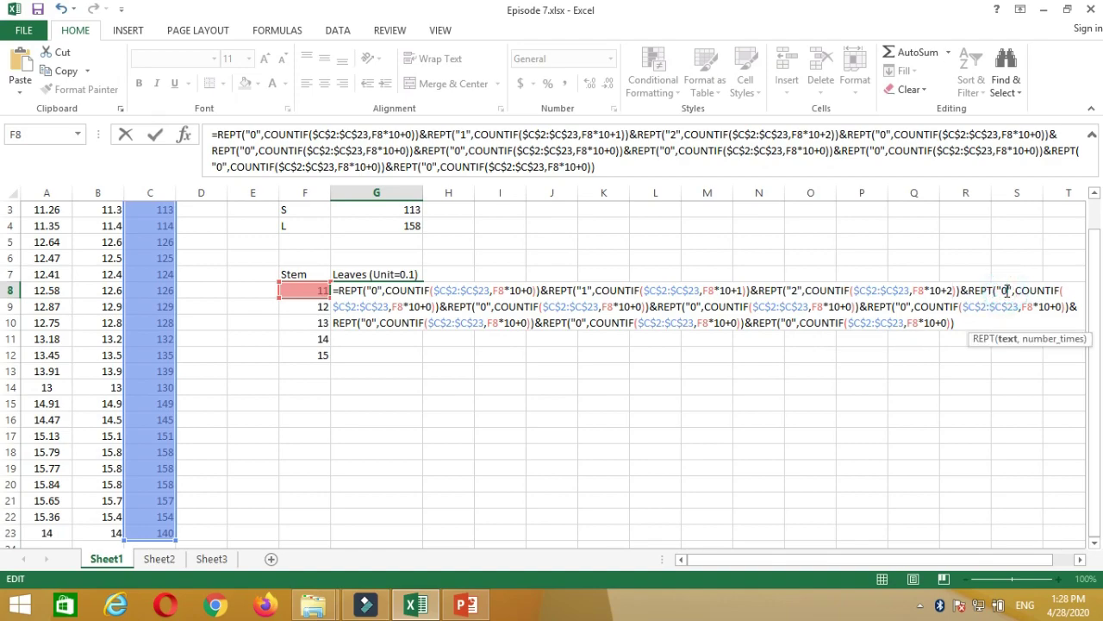
key("BackSpace")
type("3")
left_click(432, 306)
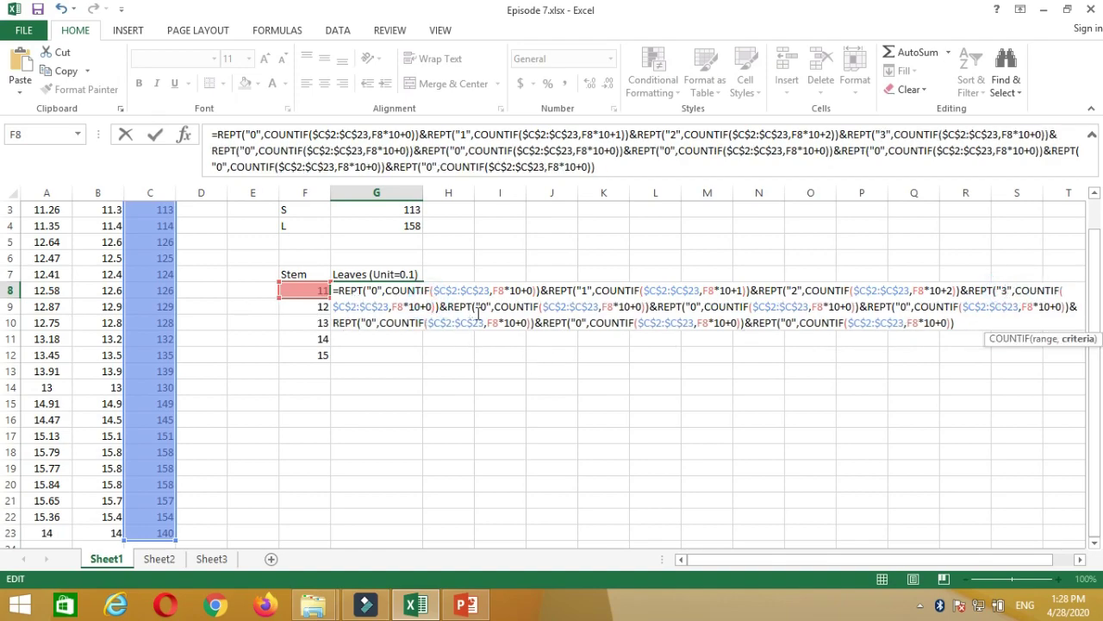
key("BackSpace")
type("3")
Step: Adapt the fifth REPT term in the G8 formula to leaf 4, with text "4" and criterion F8*10+4
left_click(485, 307)
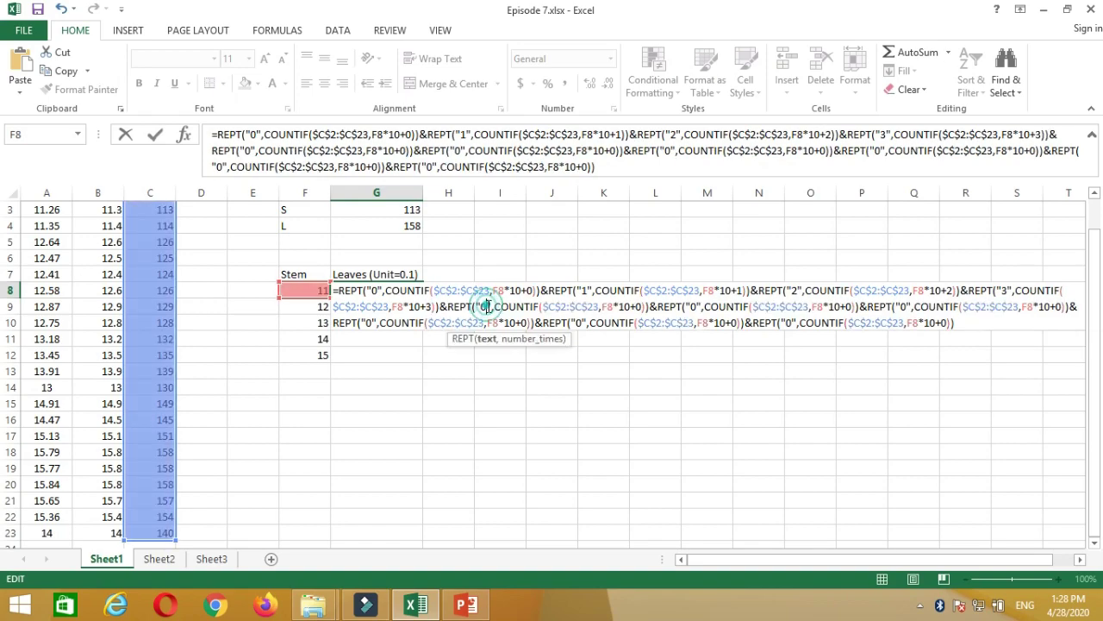
key("BackSpace")
type("4")
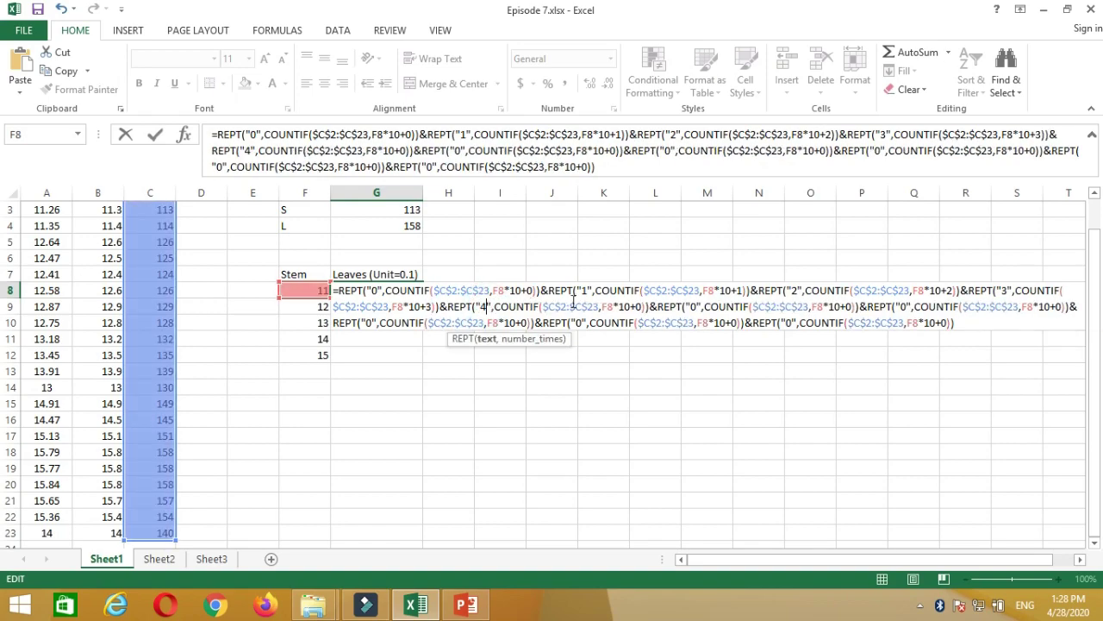
left_click(642, 307)
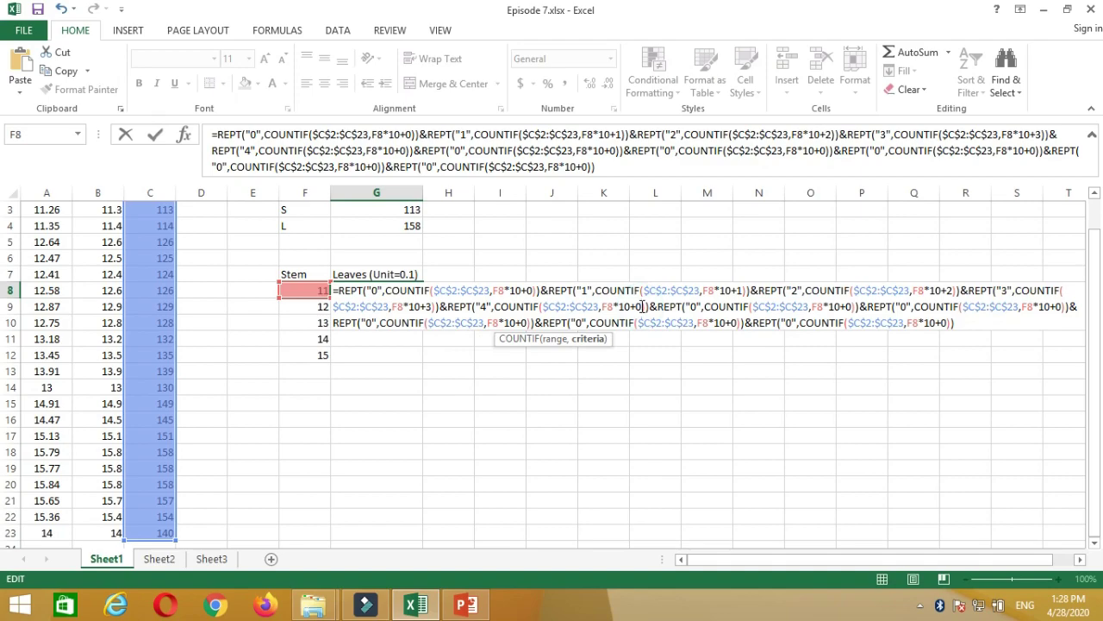
key("BackSpace")
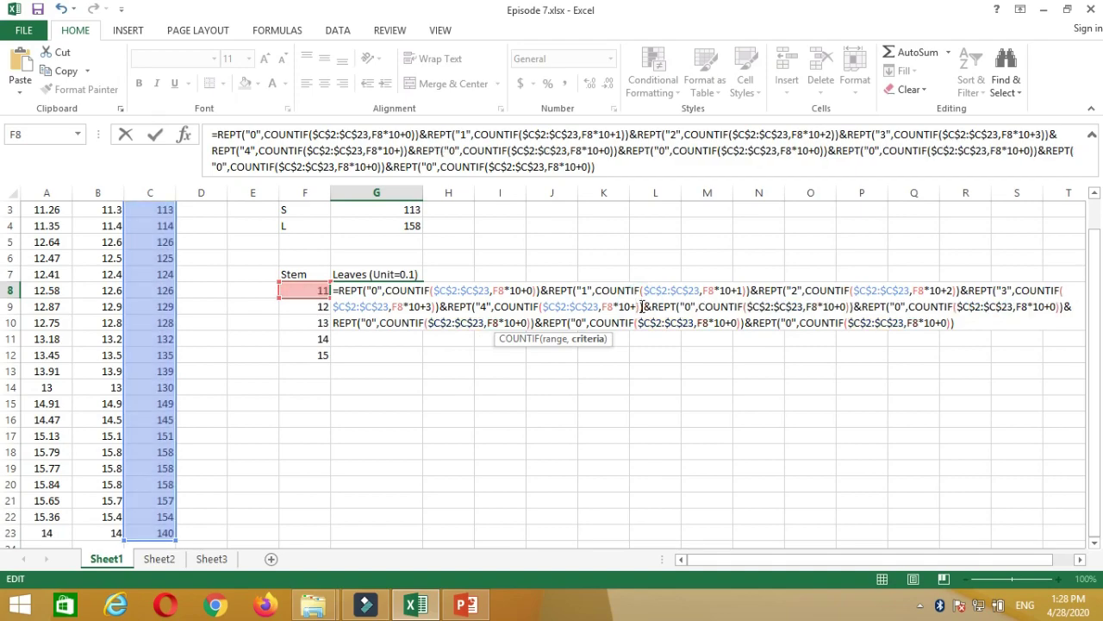
type("4")
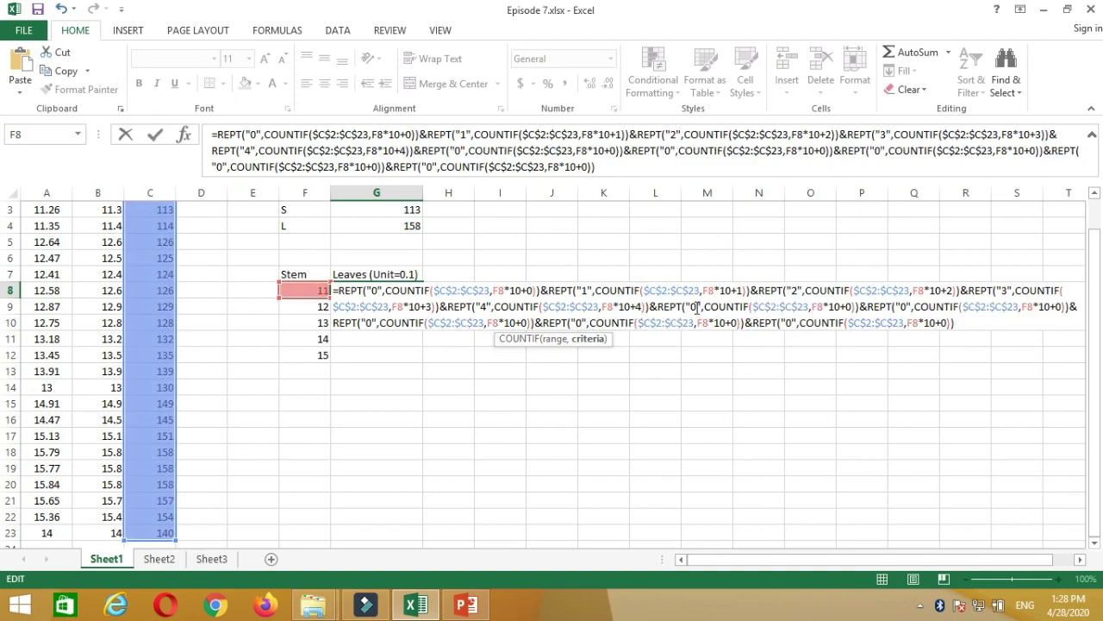
Step: Adapt the sixth REPT term in the G8 formula to leaf 5, with text "5" and criterion F8*10+5
left_click(697, 307)
key("BackSpace")
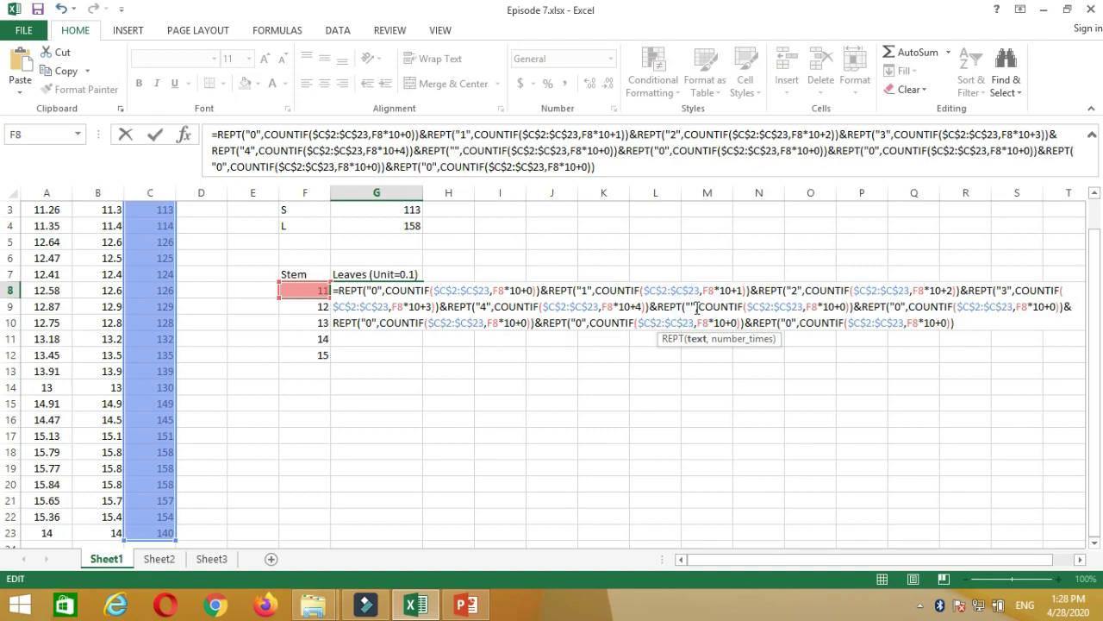
type("5")
left_click(851, 307)
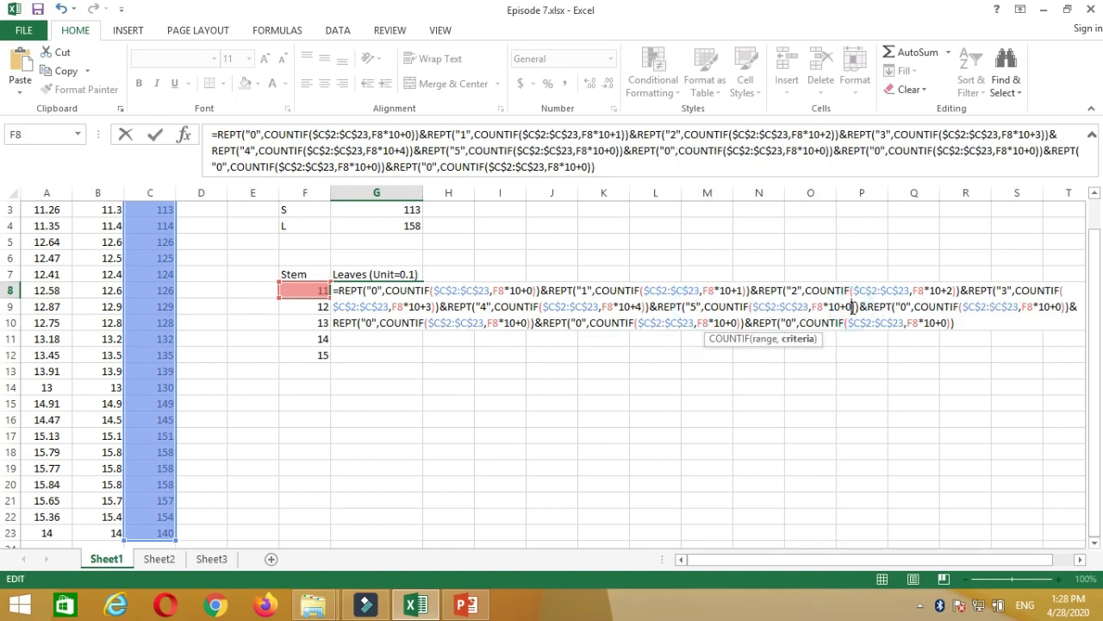
key("BackSpace")
type("5")
Step: Adapt the seventh REPT term in the G8 formula to leaf 6, with text "6" and criterion F8*10+6
left_click(908, 308)
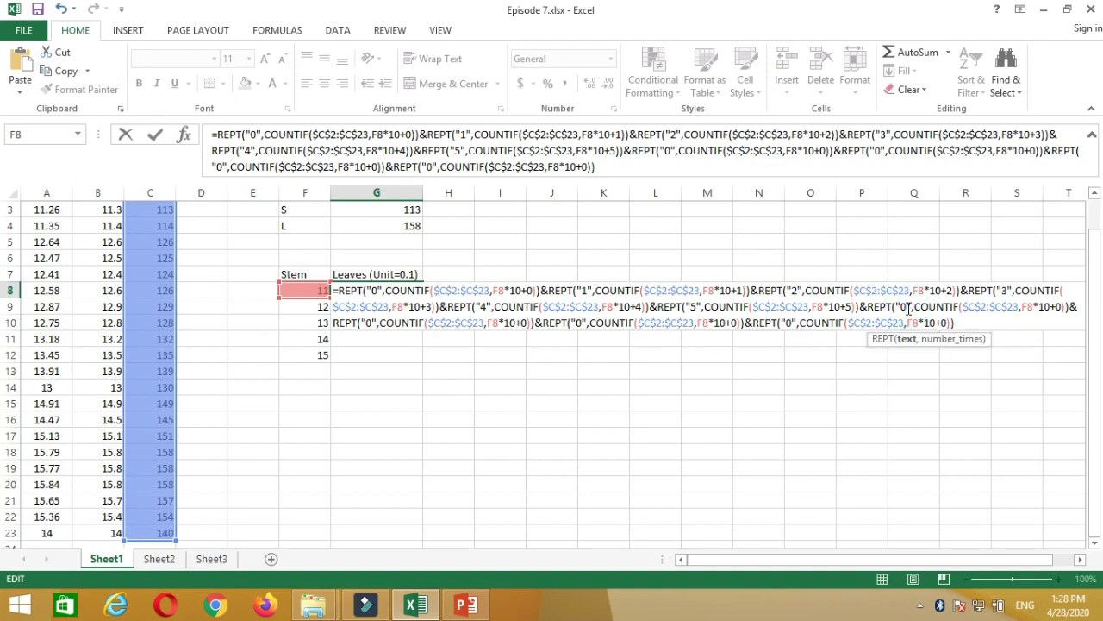
key("BackSpace")
type("6")
left_click(1063, 306)
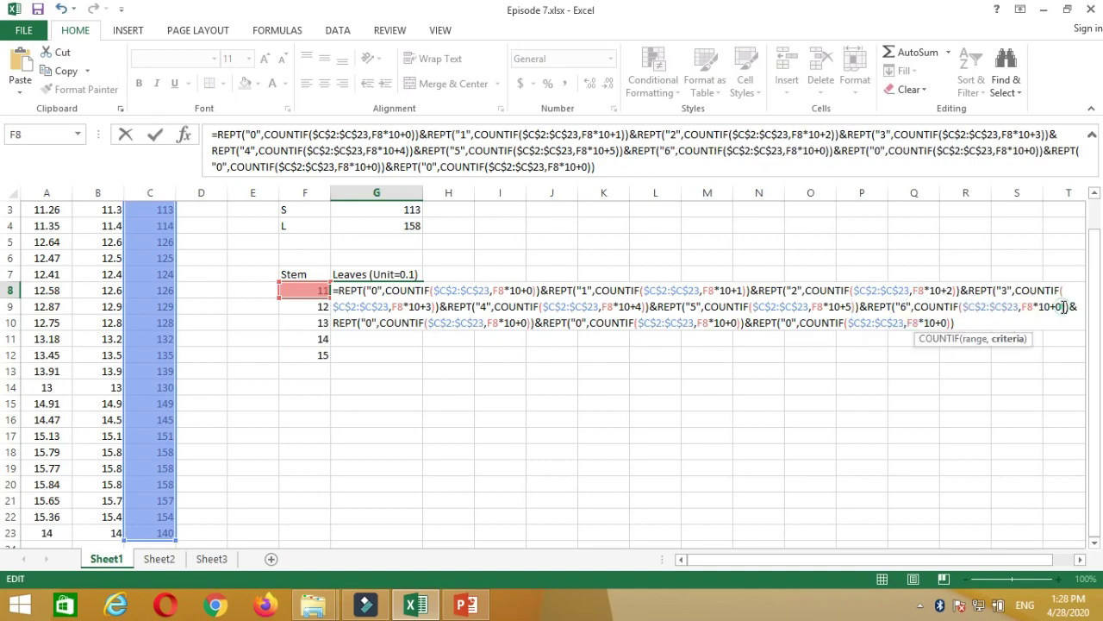
key("BackSpace")
type("6")
Step: Adapt the eighth REPT term in the G8 formula to leaf 7, with text "7" and criterion F8*10+7
left_click(374, 323)
key("BackSpace")
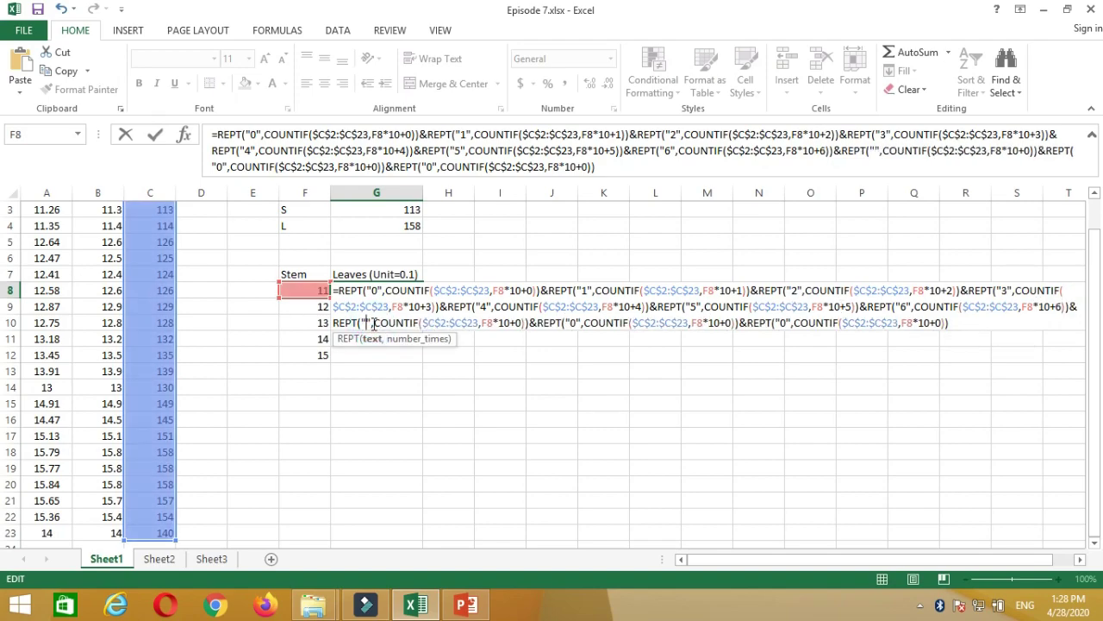
type("7")
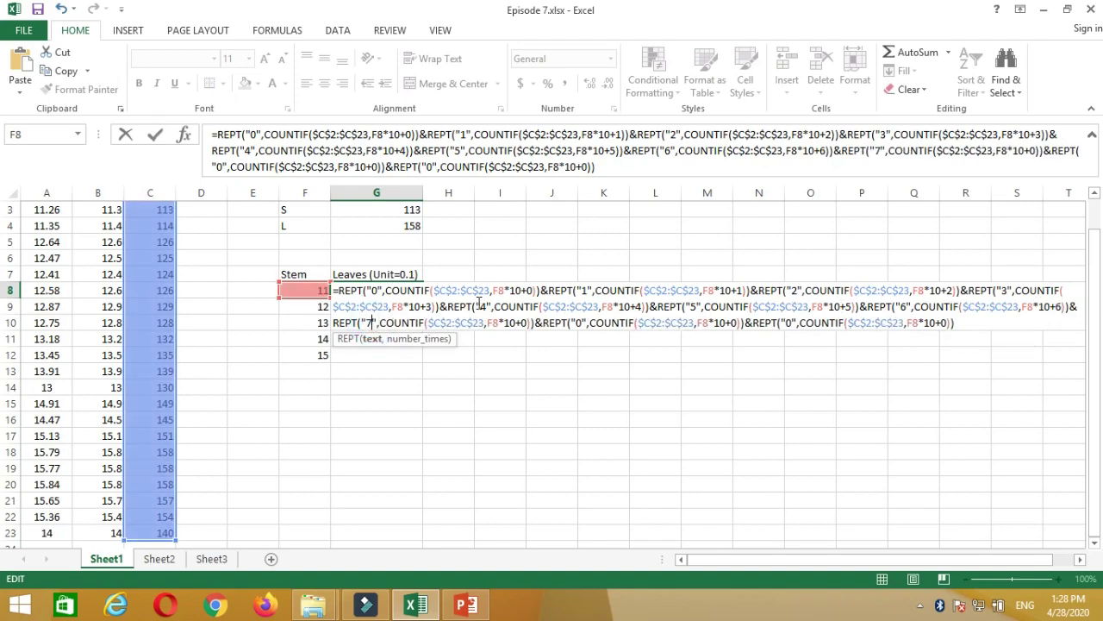
left_click(527, 323)
key("BackSpace")
type("7")
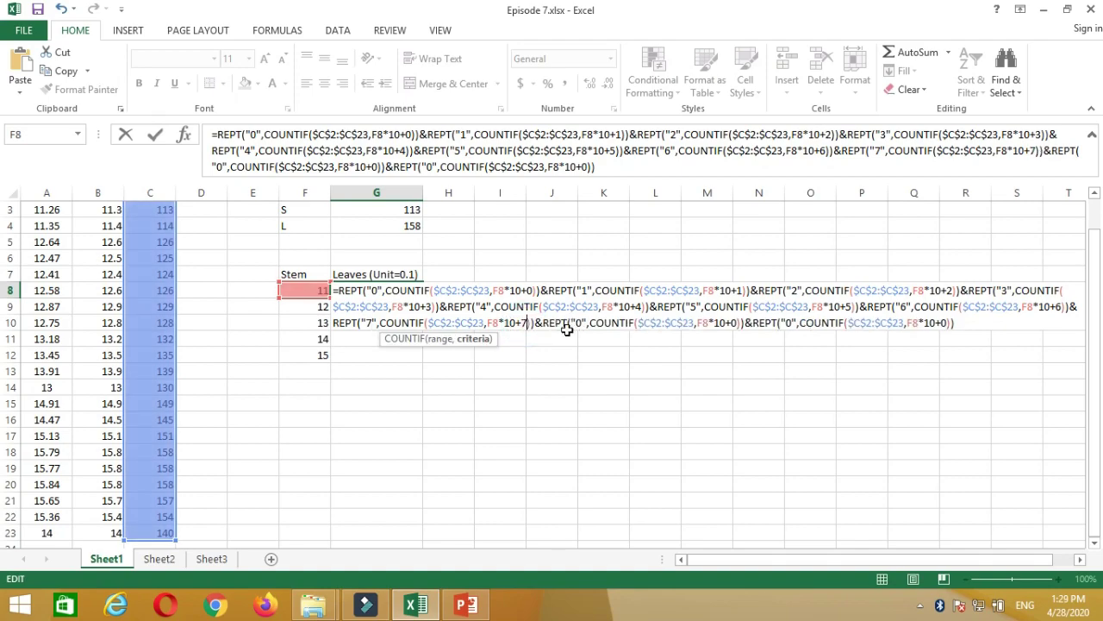
Step: Adapt the ninth REPT term in the G8 formula to leaf 8, with text "8" and criterion F8*10+8
left_click(580, 323)
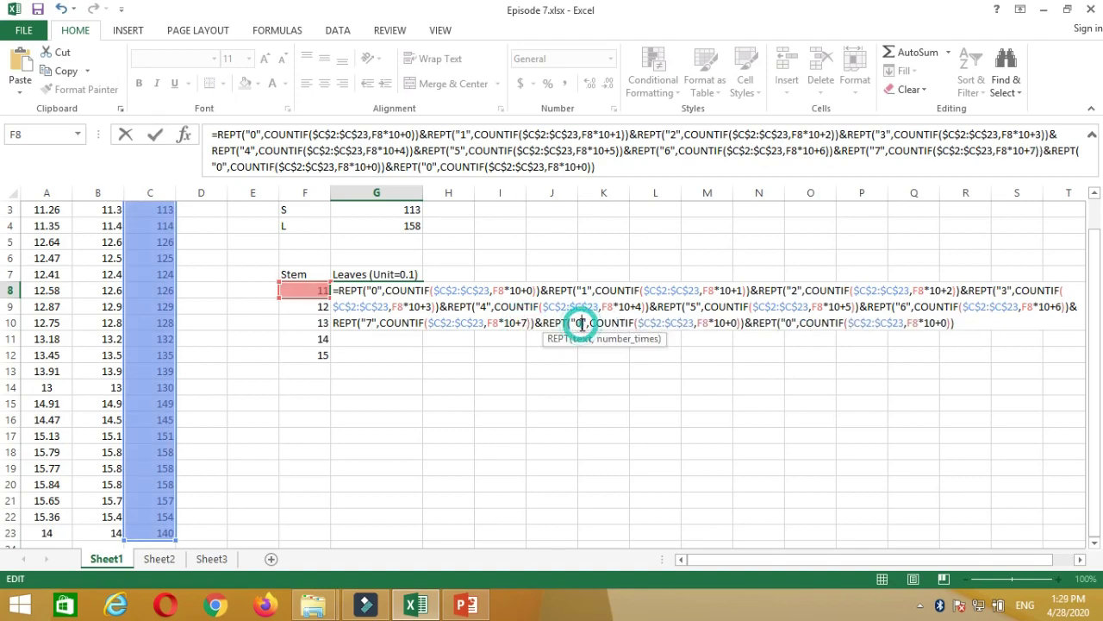
key("BackSpace")
type("8")
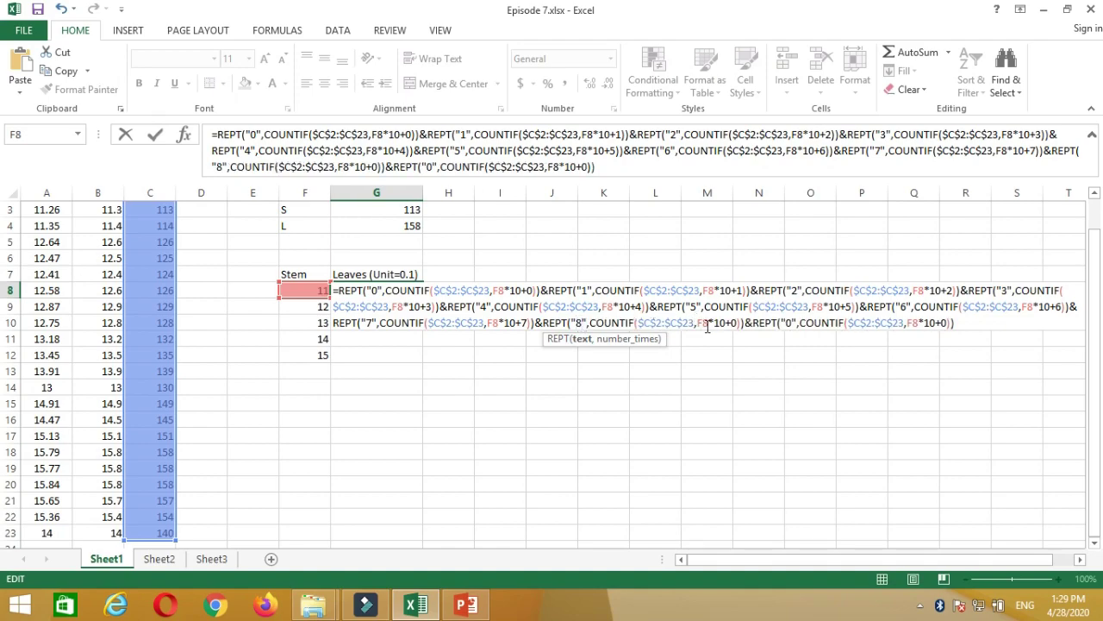
left_click(737, 323)
key("BackSpace")
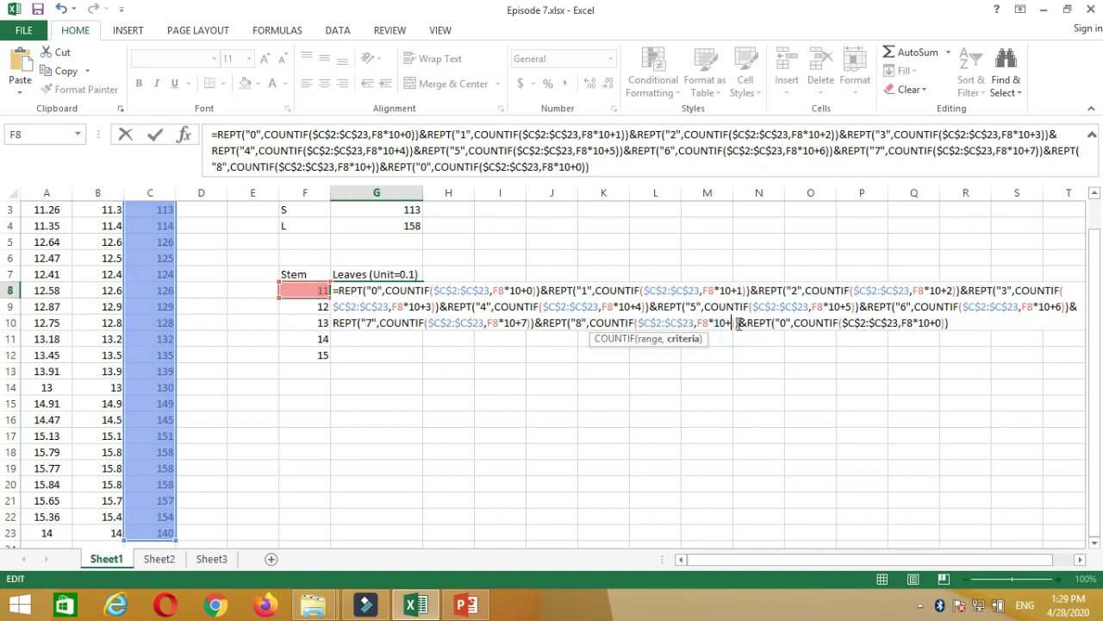
type("8")
Step: Adapt the last REPT term in the G8 formula to leaf 9, with text "9" and criterion F8*10+9
left_click(793, 323)
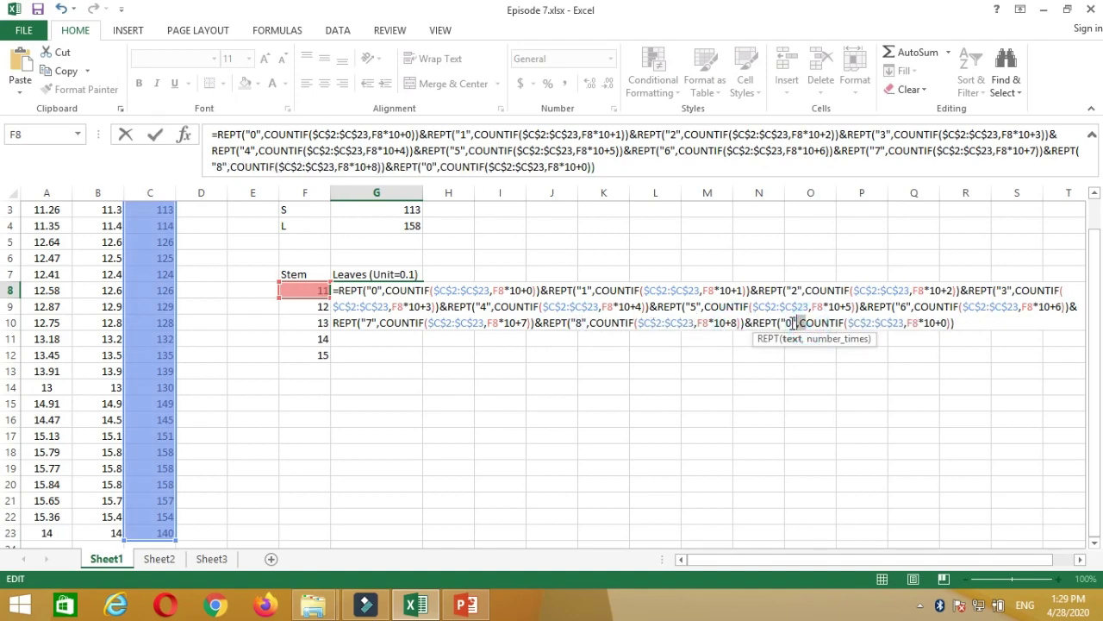
key("BackSpace")
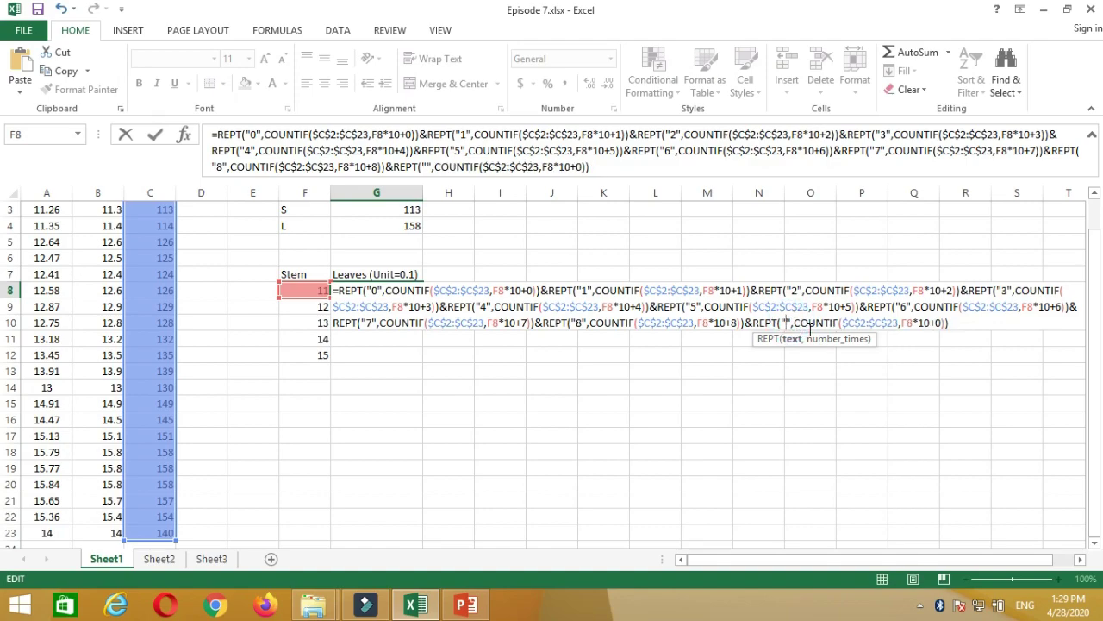
type("9")
left_click(948, 323)
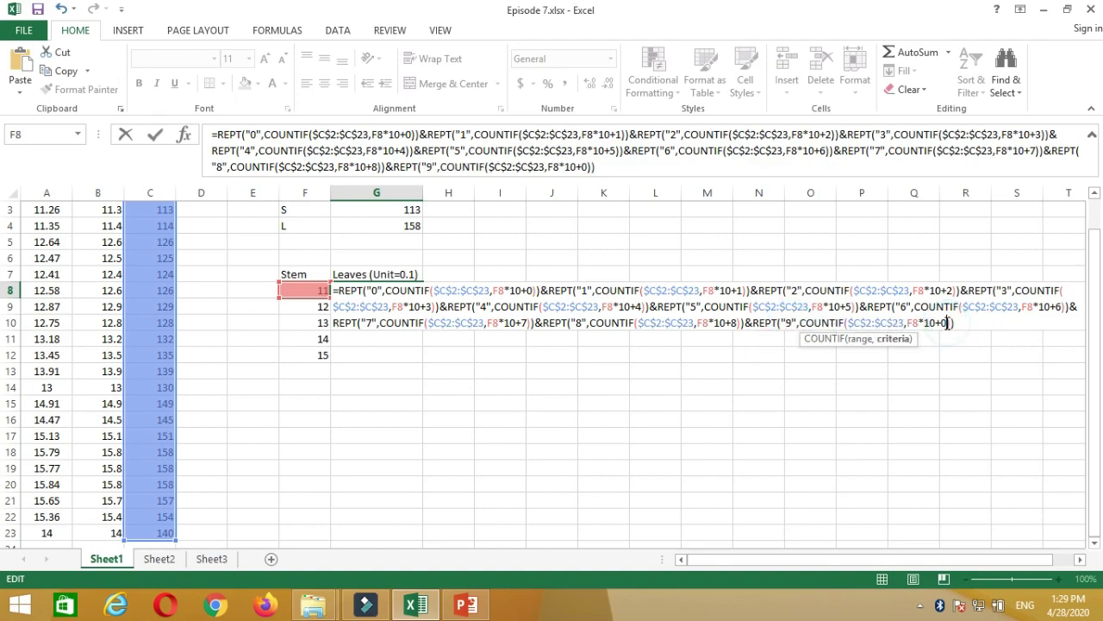
key("BackSpace")
type("9")
Step: Commit the leaves formula in G8 and fill it down to G12 for the remaining stems
left_click(962, 323)
key("Return")
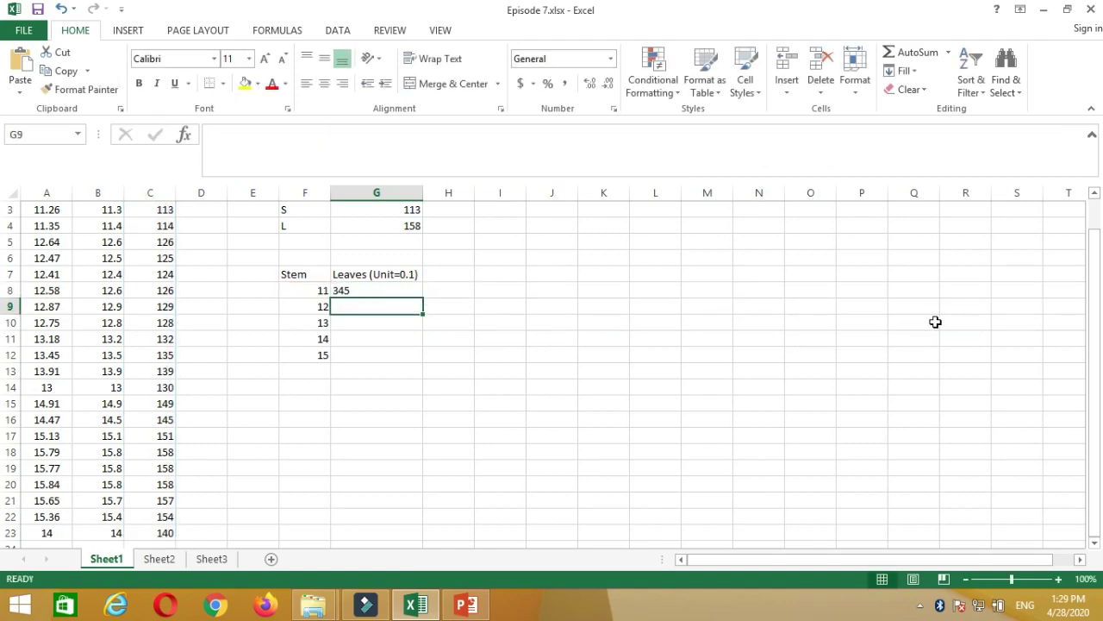
left_click(366, 291)
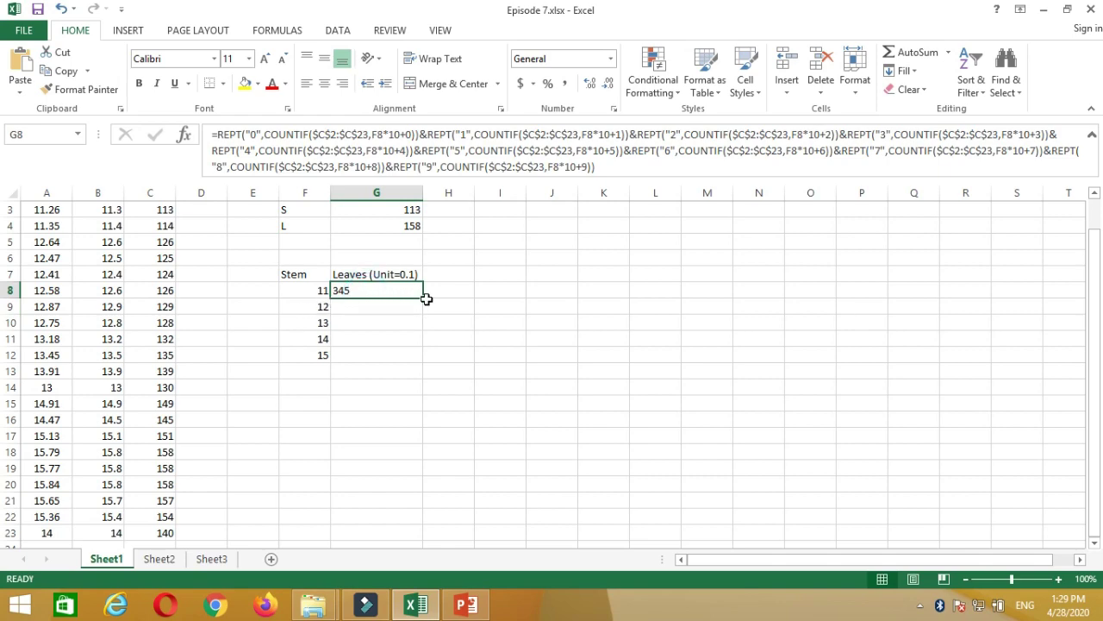
left_click_drag(423, 299, 423, 362)
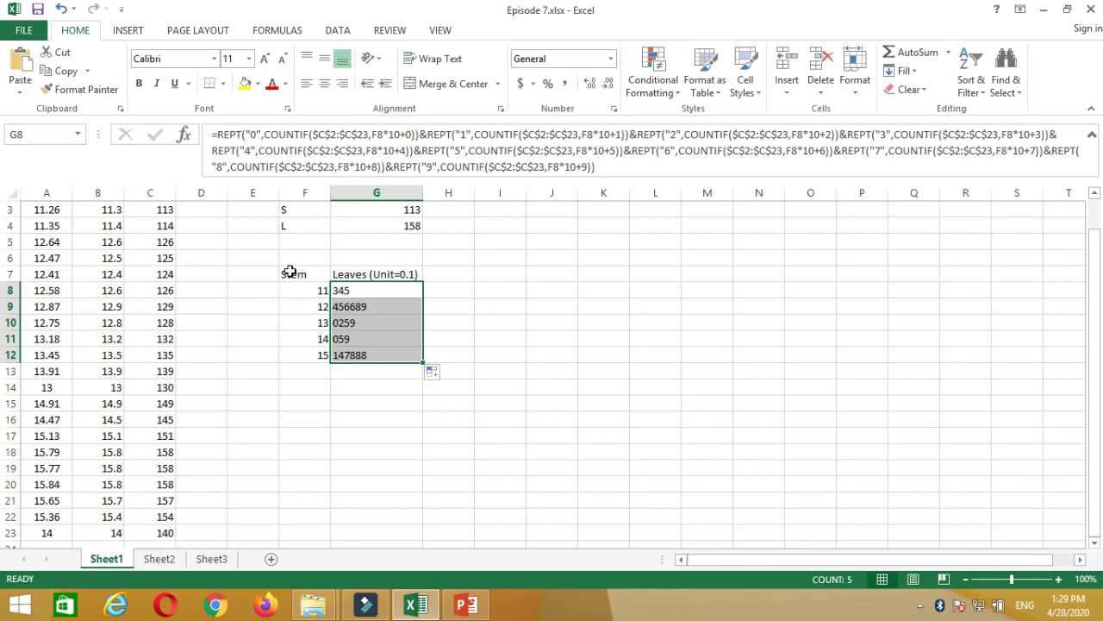
Step: Make the whole stem-and-leaf table F7:G12 bold and centre its contents horizontally
left_click_drag(291, 272, 377, 345)
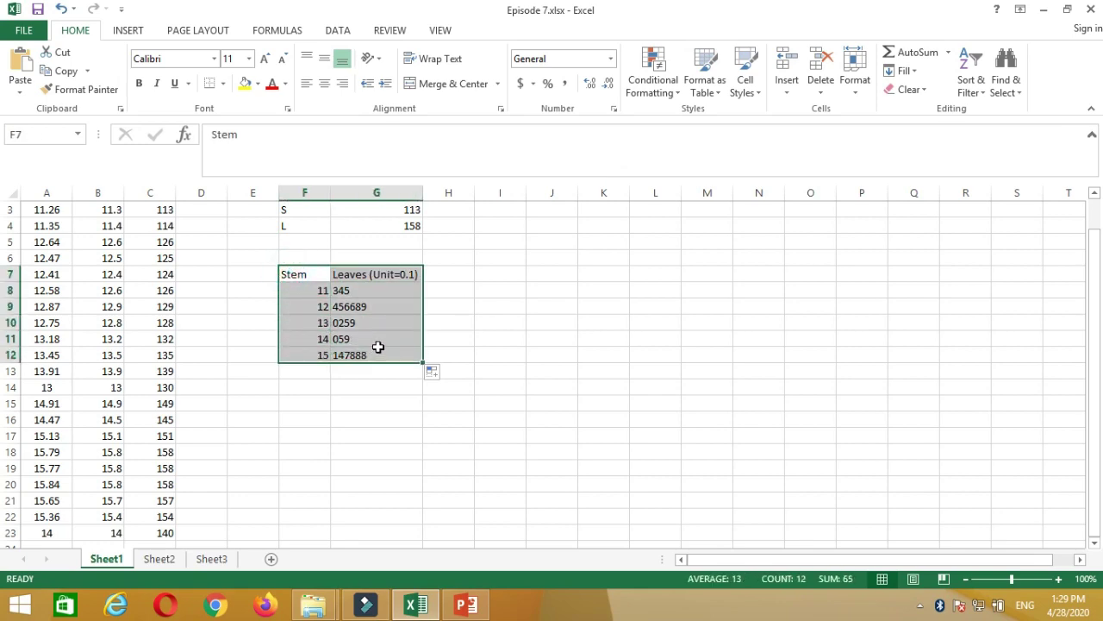
left_click(139, 83)
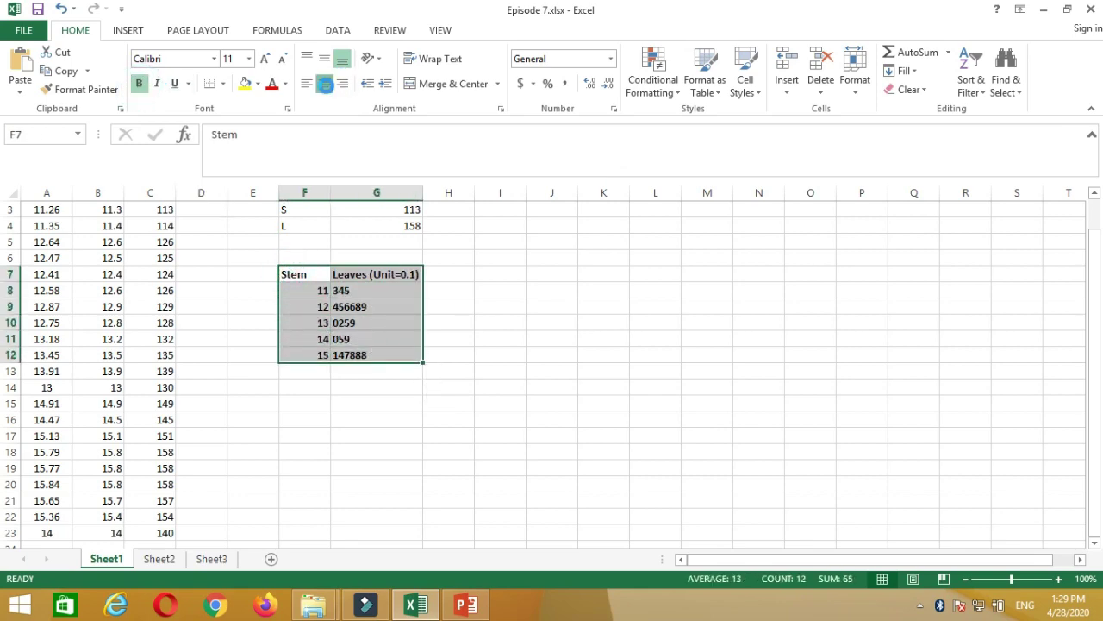
left_click(324, 84)
left_click(360, 373)
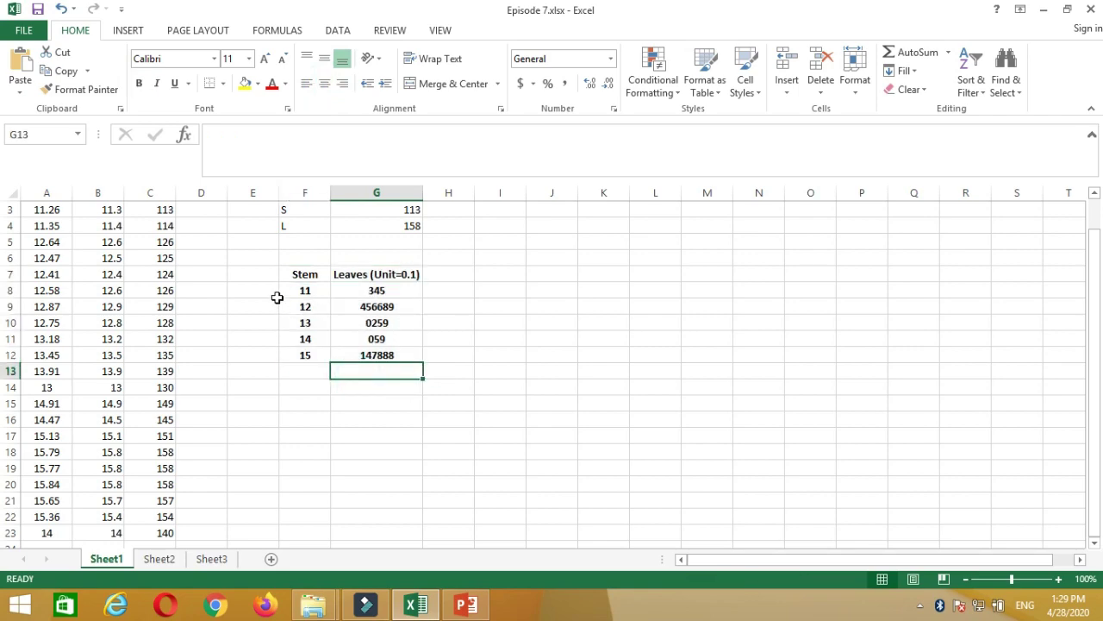
Step: Fill the header cells Stem and Leaves (Unit=0.1) in F7:G7 with yellow
left_click_drag(298, 274, 358, 280)
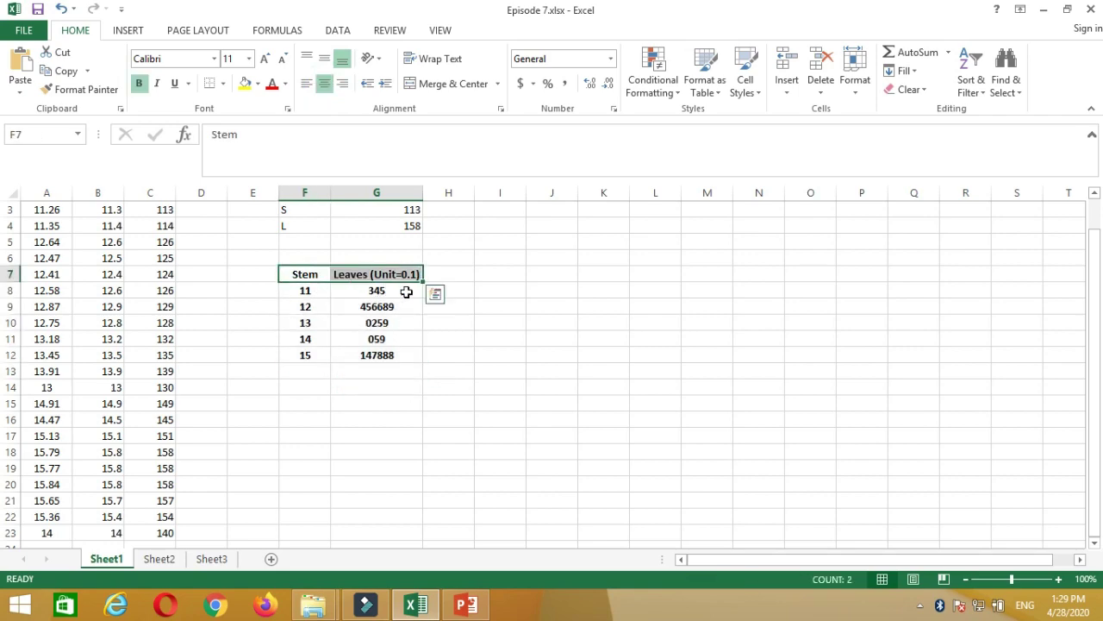
left_click(245, 83)
left_click(359, 389)
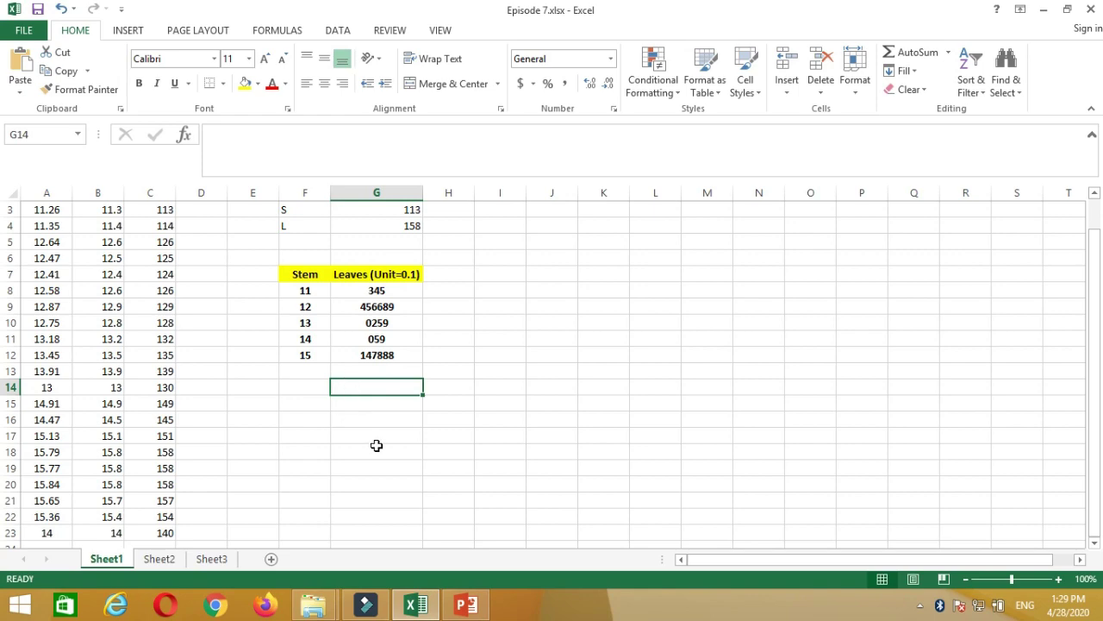
Step: Enter the label Key in F14 and the explanation 11 | 3 = 113*0.1= 11.3 in G14
left_click(321, 388)
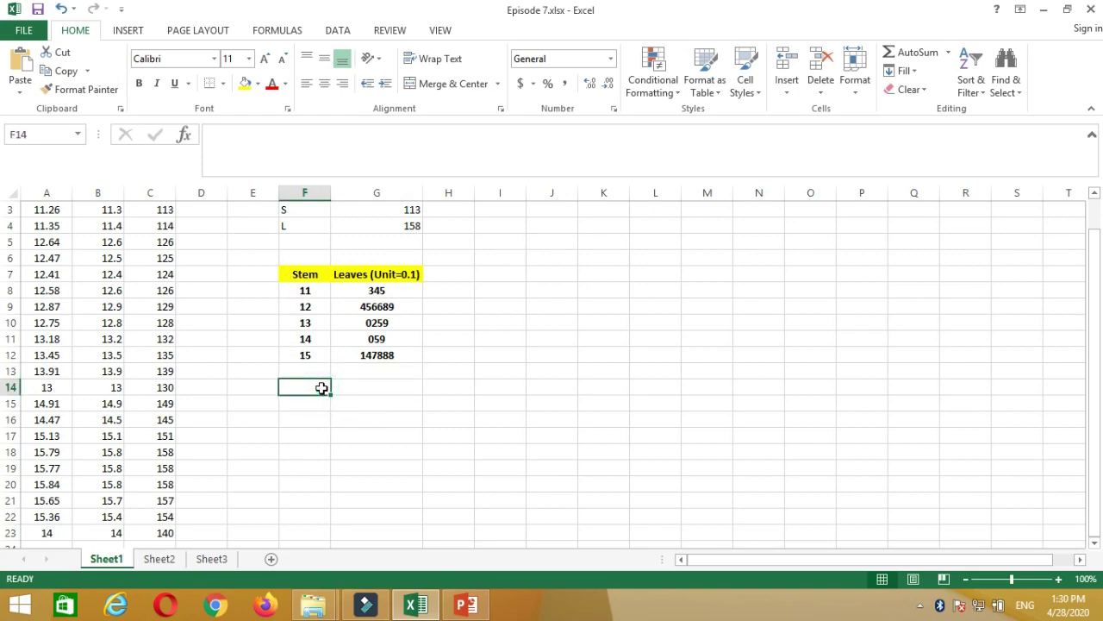
type("Key")
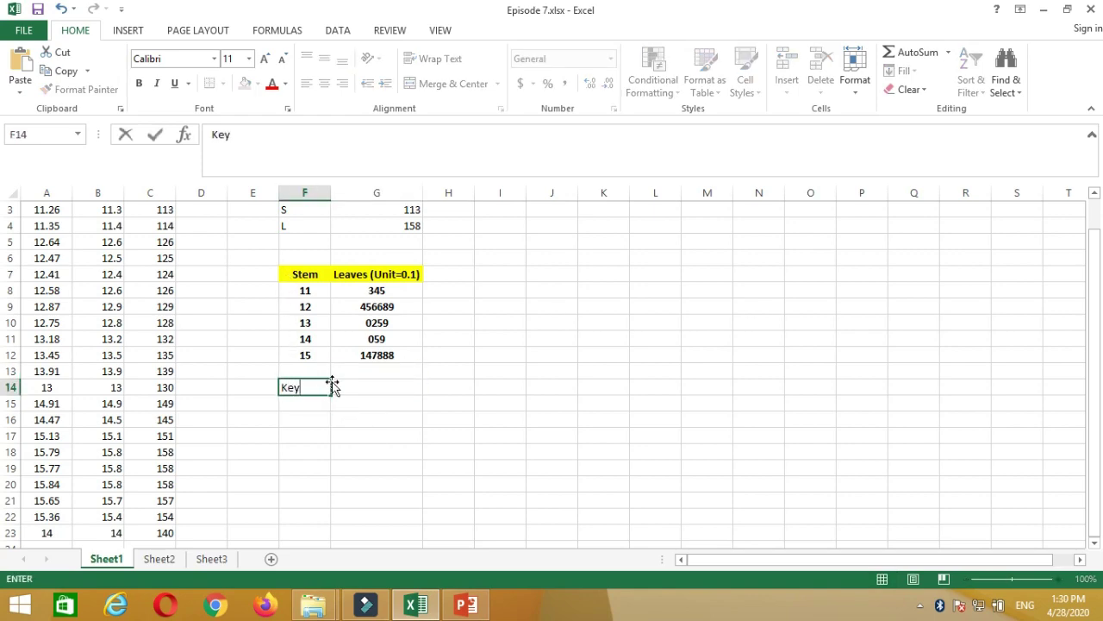
left_click(363, 387)
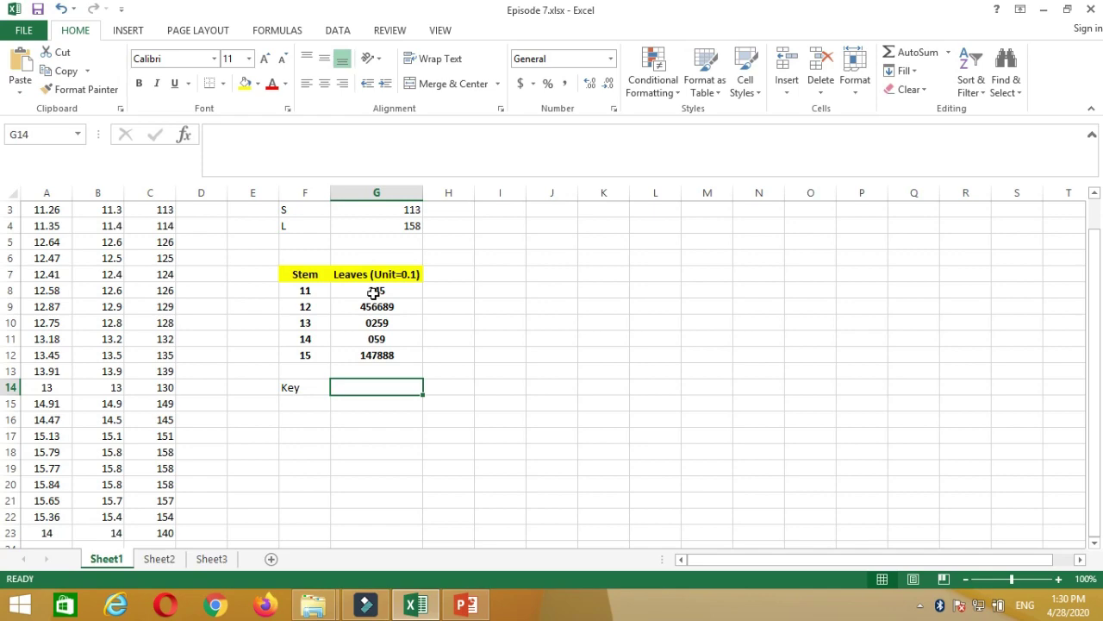
type("11")
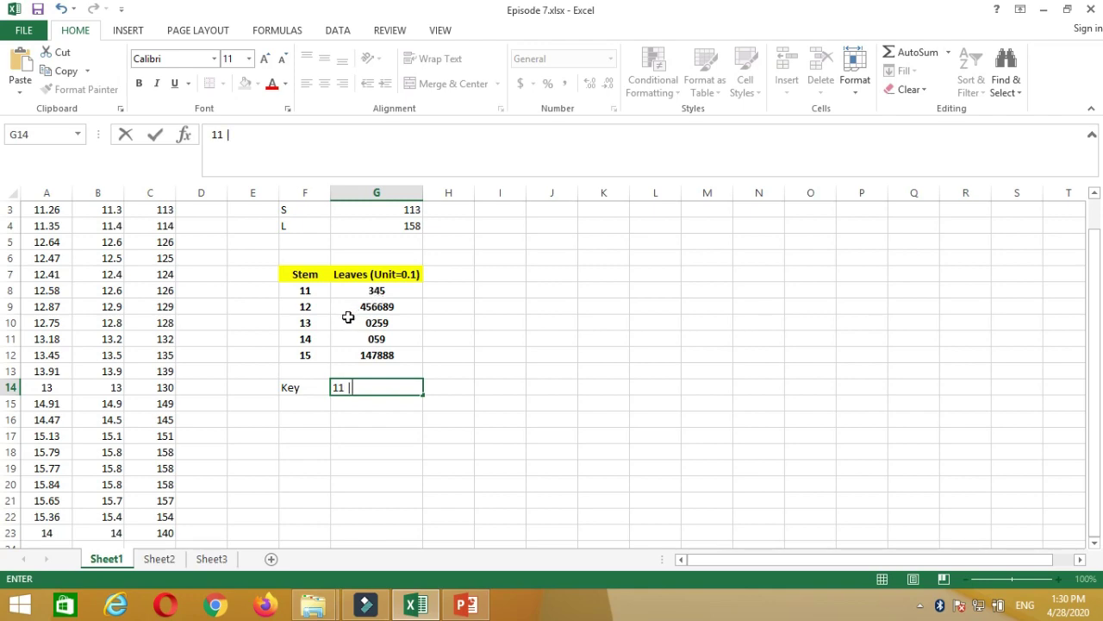
type(" | 3")
type("= 113*0")
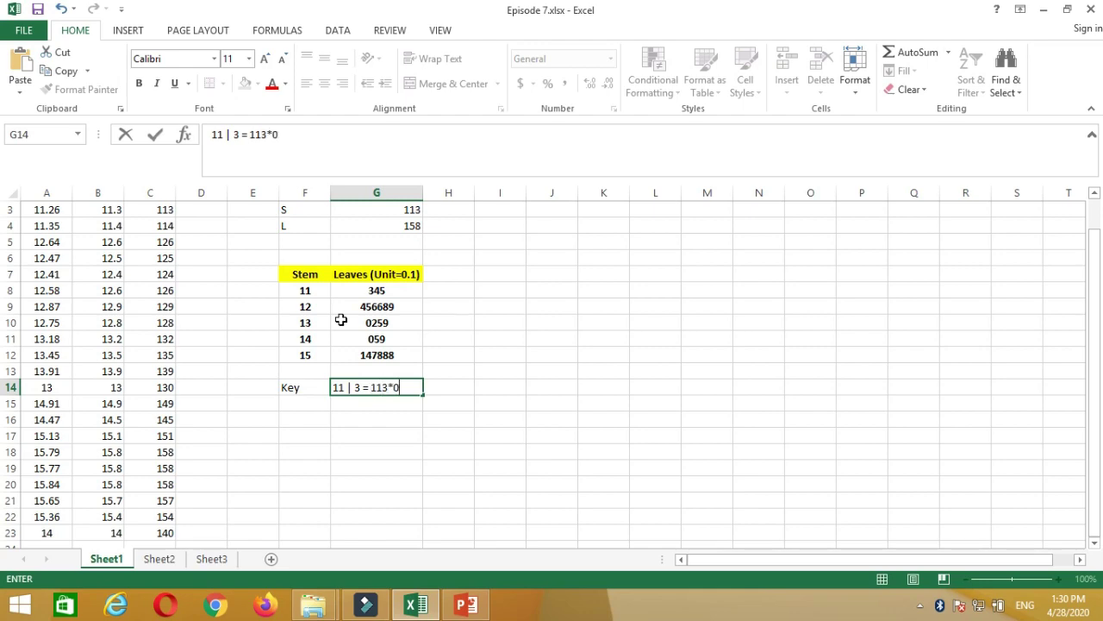
type(".1= 11.3")
Step: Auto-fit the width of column G to its contents and make the key row F14:G14 bold
left_click(419, 191)
double_click(423, 191)
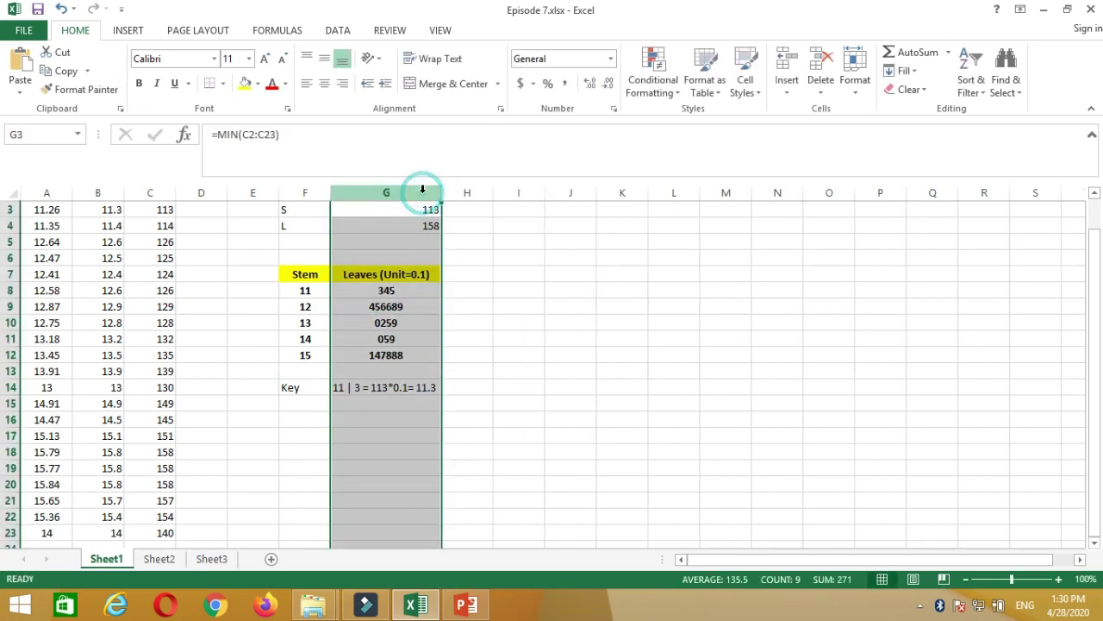
left_click(459, 402)
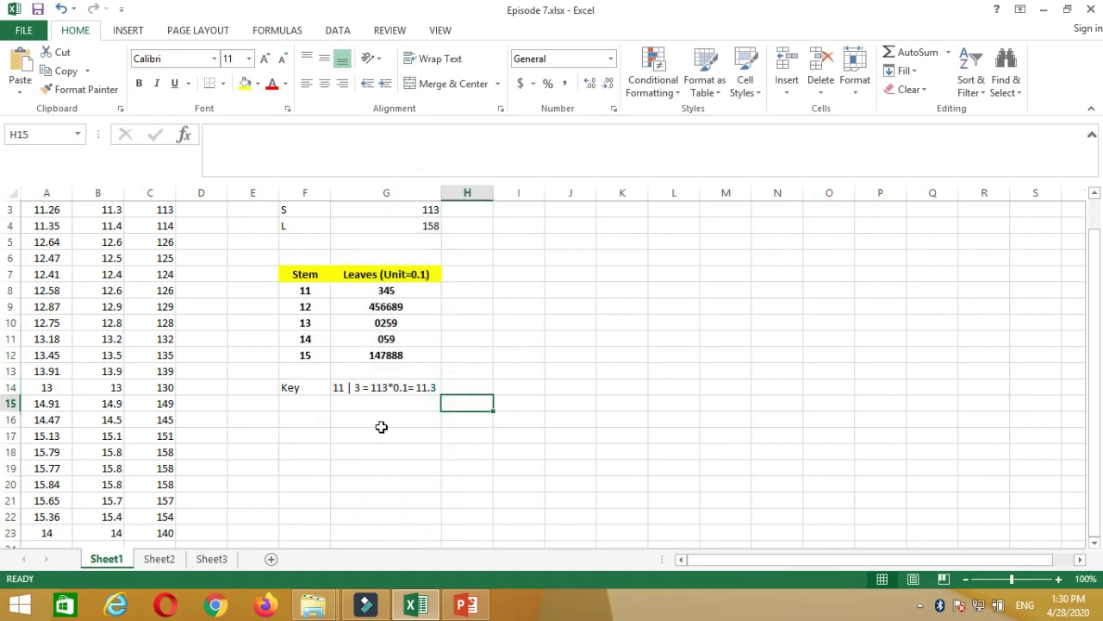
left_click_drag(293, 387, 374, 387)
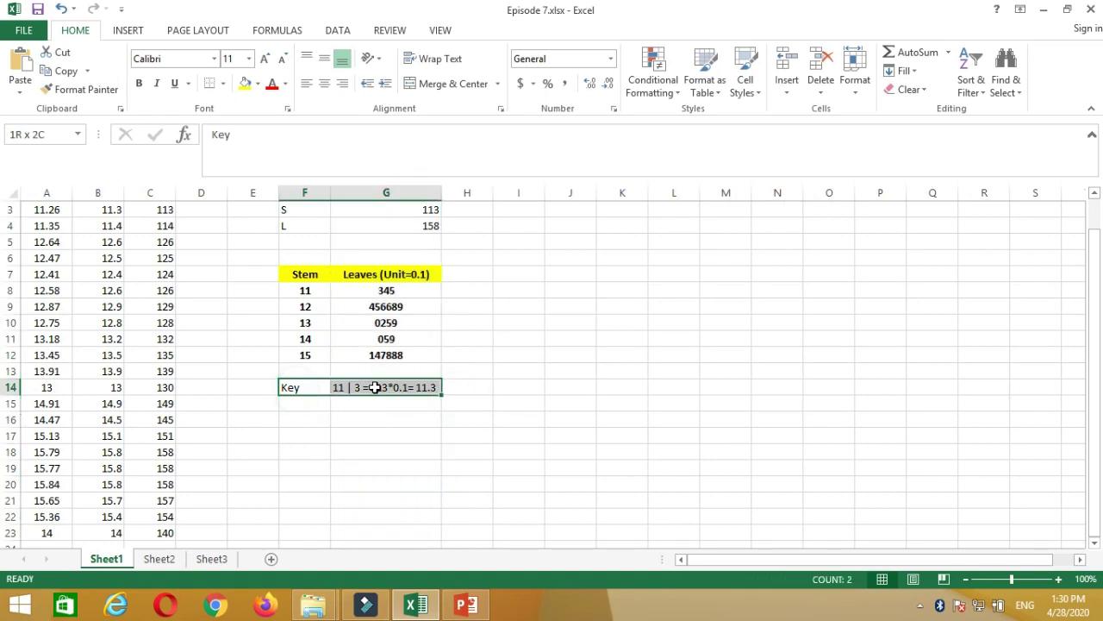
left_click(139, 83)
left_click(435, 414)
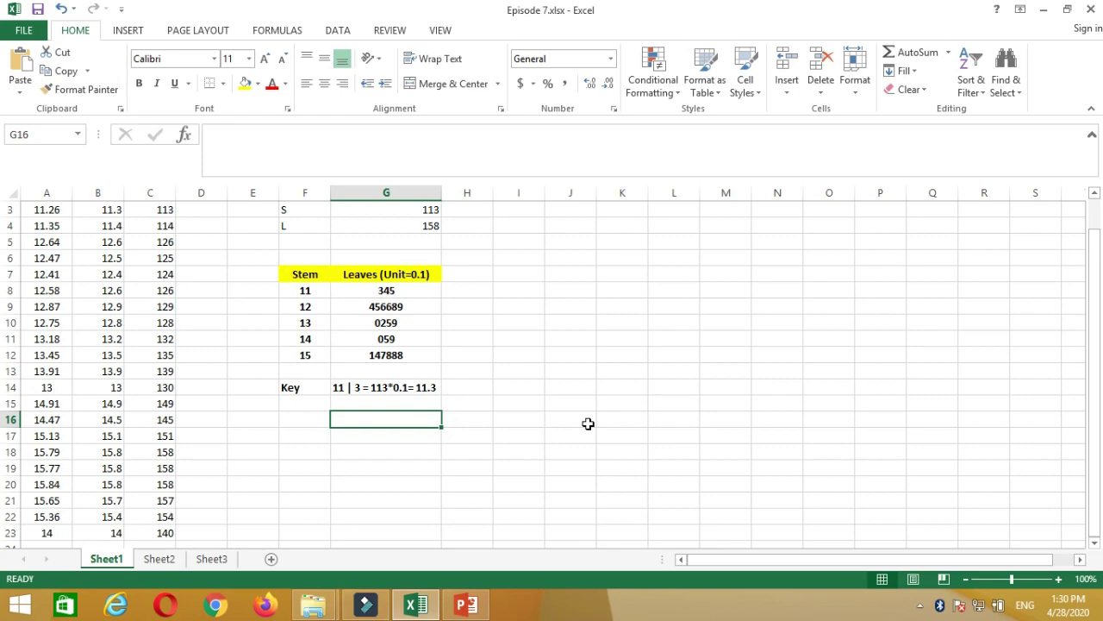
Step: Enter the frequency table headers x in J8 and f in K8
left_click(570, 290)
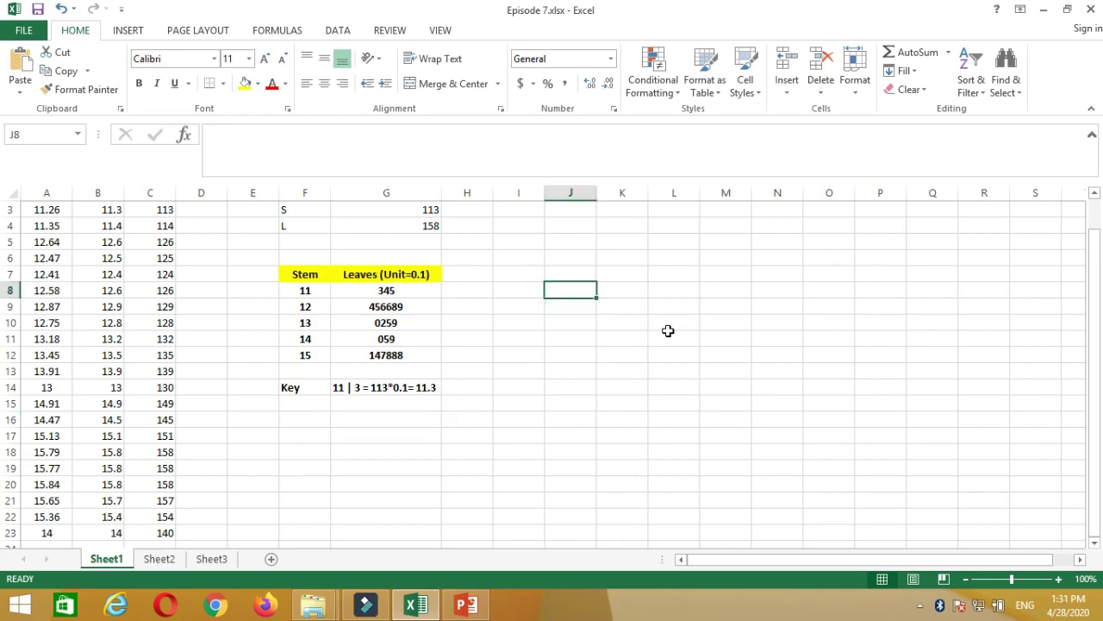
type("x")
left_click(631, 291)
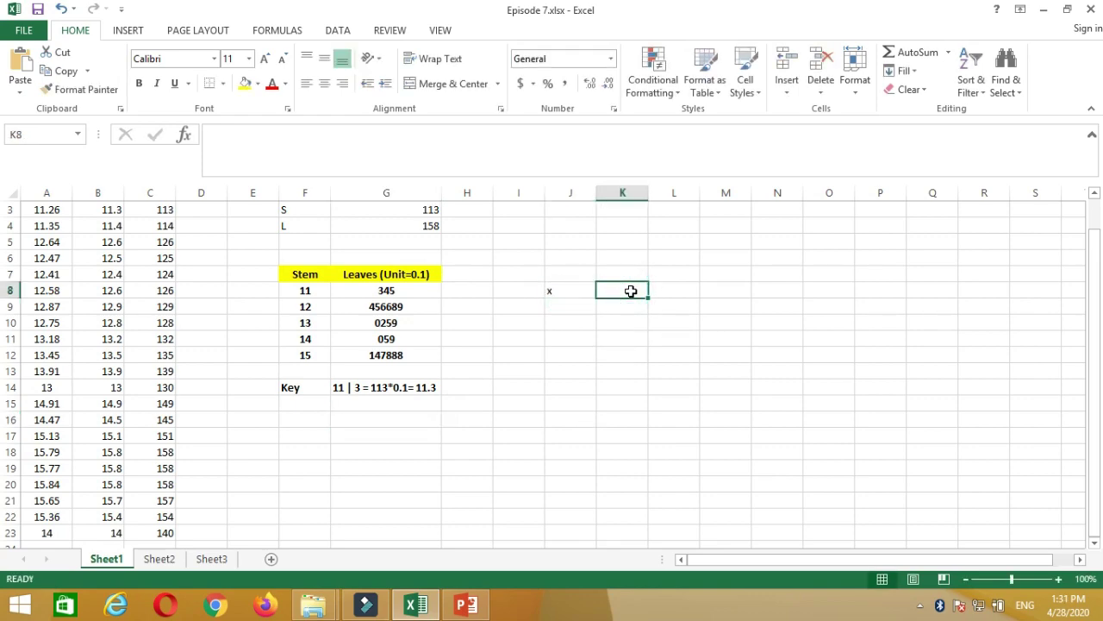
type("f")
Step: Try to enter the class interval 11-12 in J9 with the default number format
left_click(562, 306)
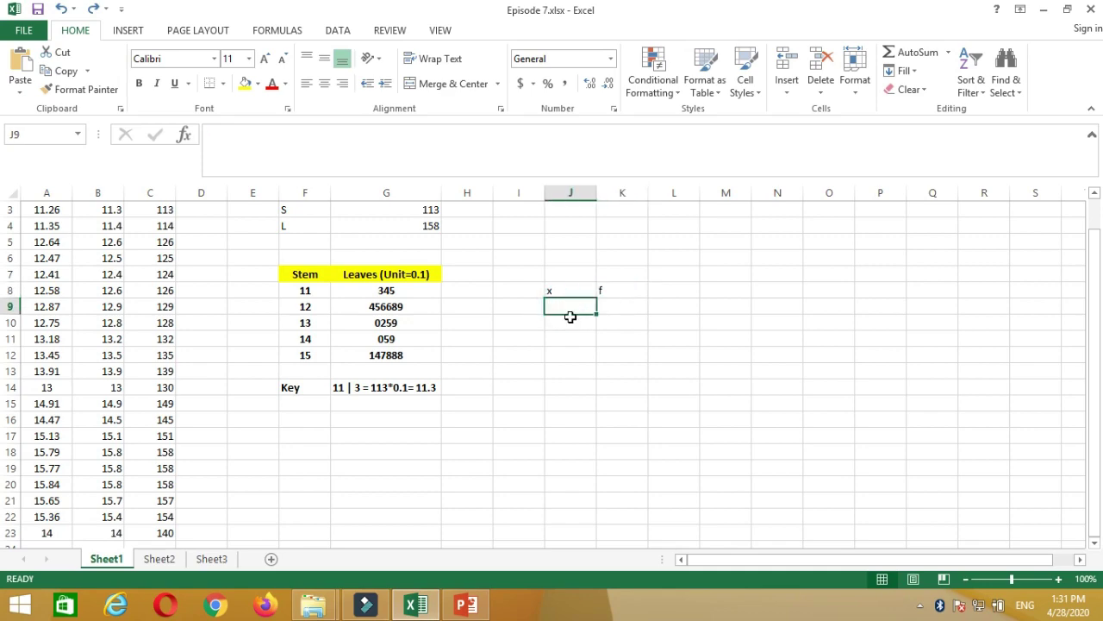
type("11-12")
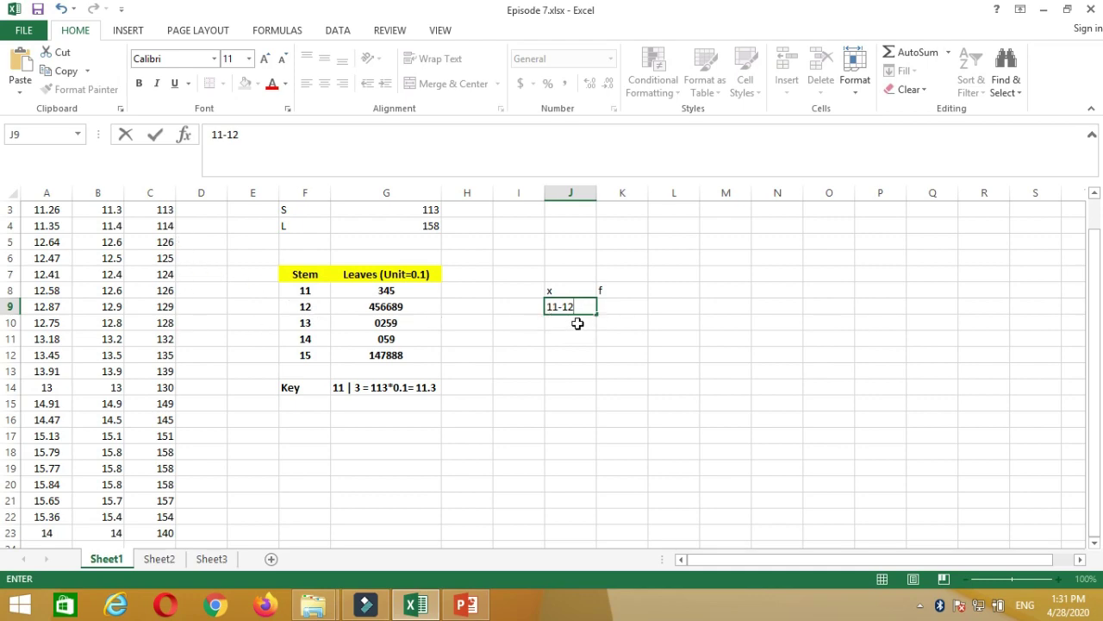
key("Return")
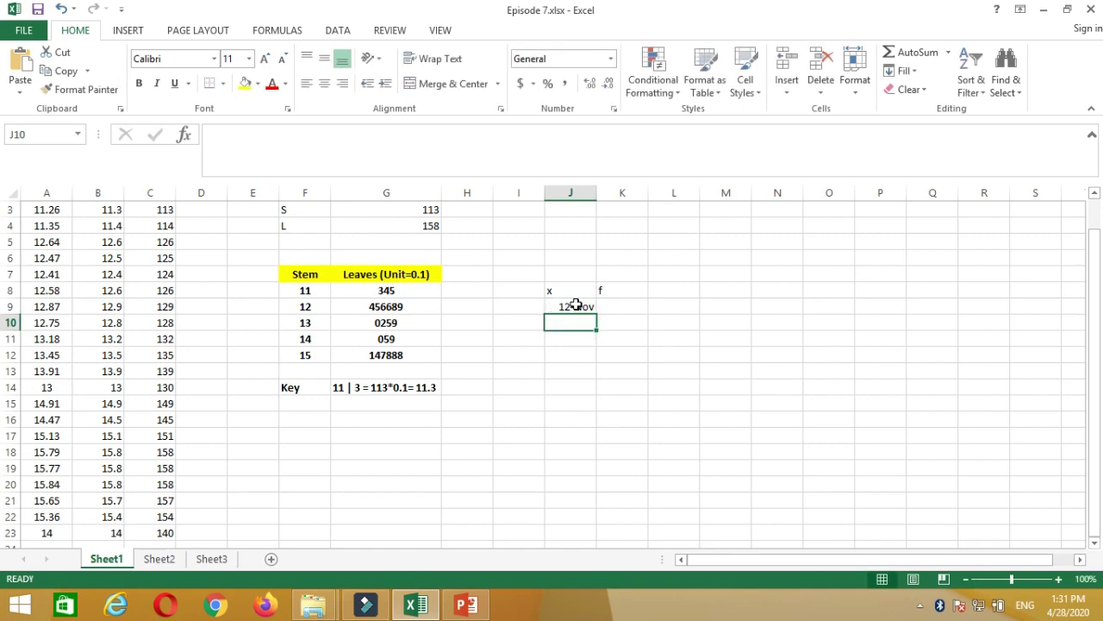
Step: Format cell J9 as Text and enter the class interval 11-12 in it
left_click(572, 307)
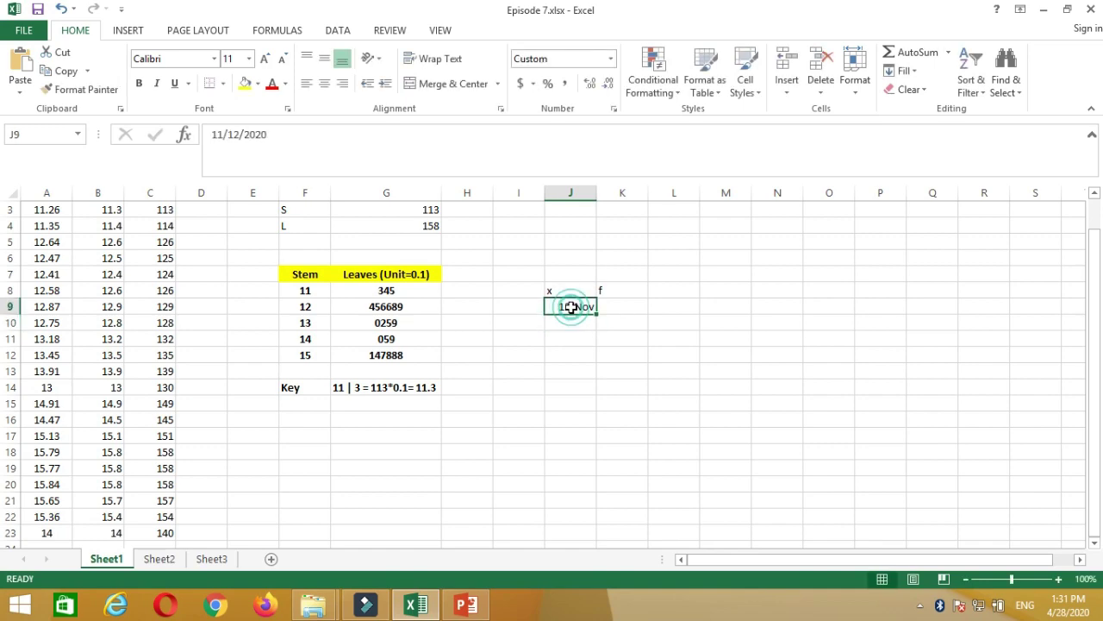
right_click(572, 308)
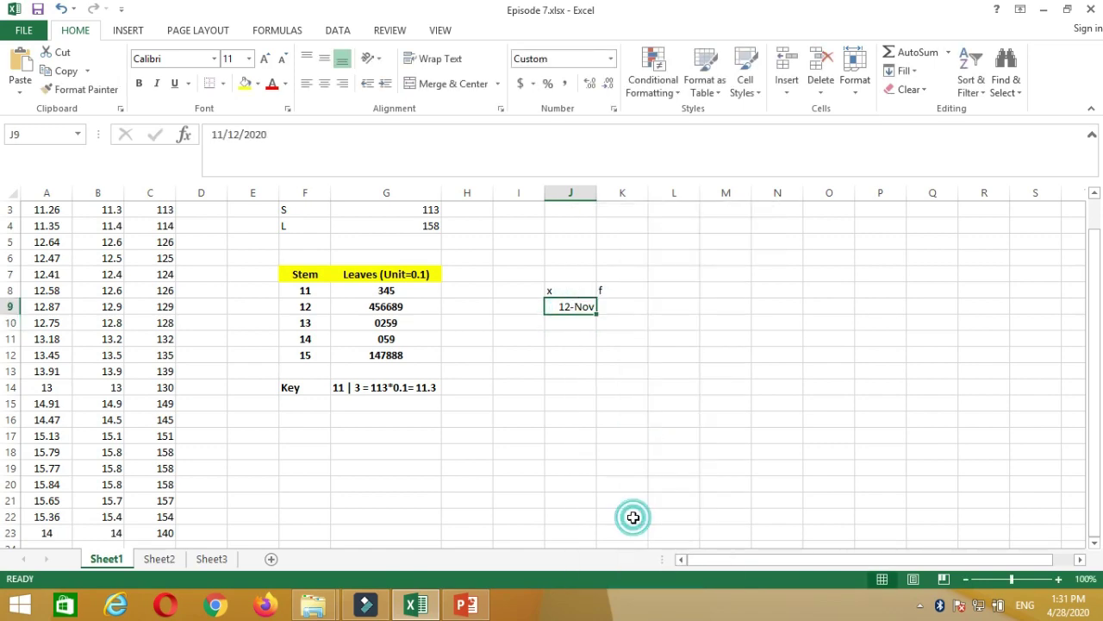
left_click(636, 515)
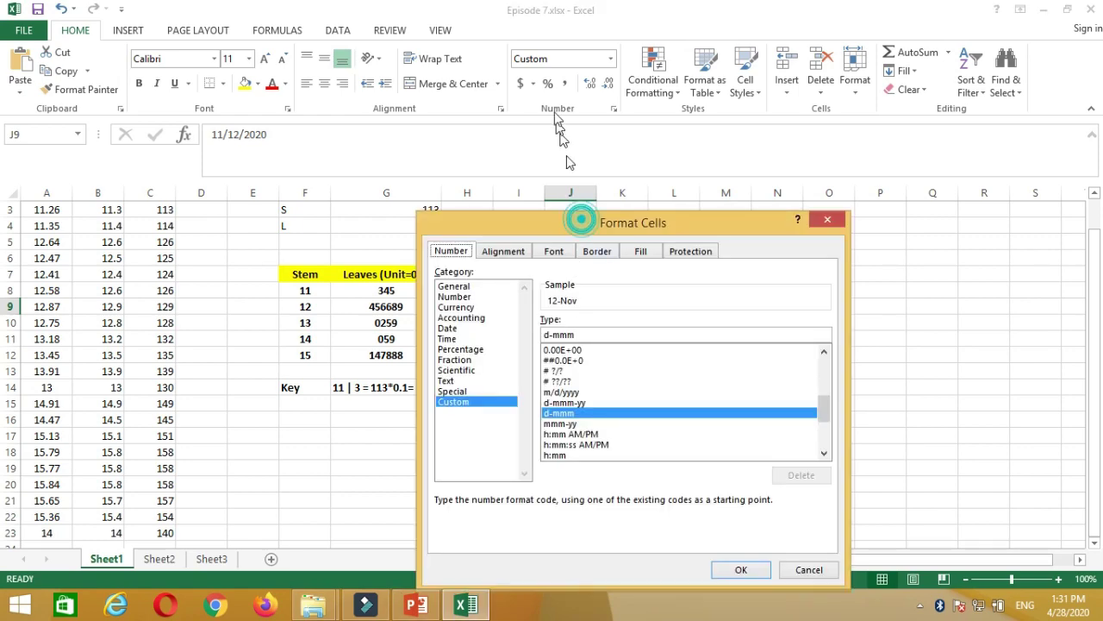
left_click_drag(574, 214, 539, 170)
left_click(415, 249)
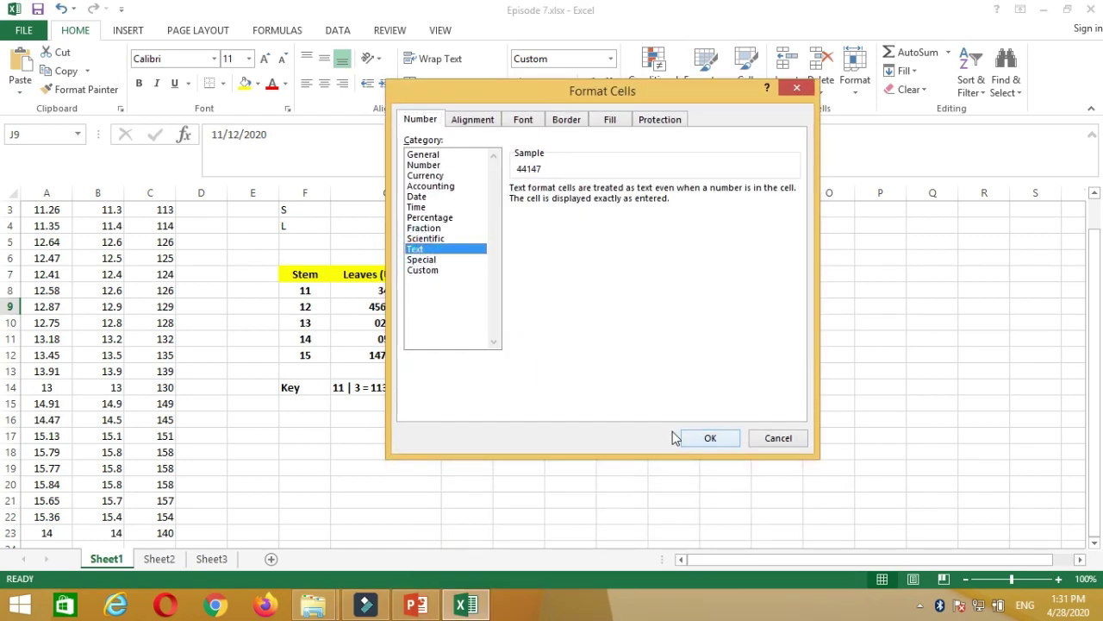
left_click(708, 438)
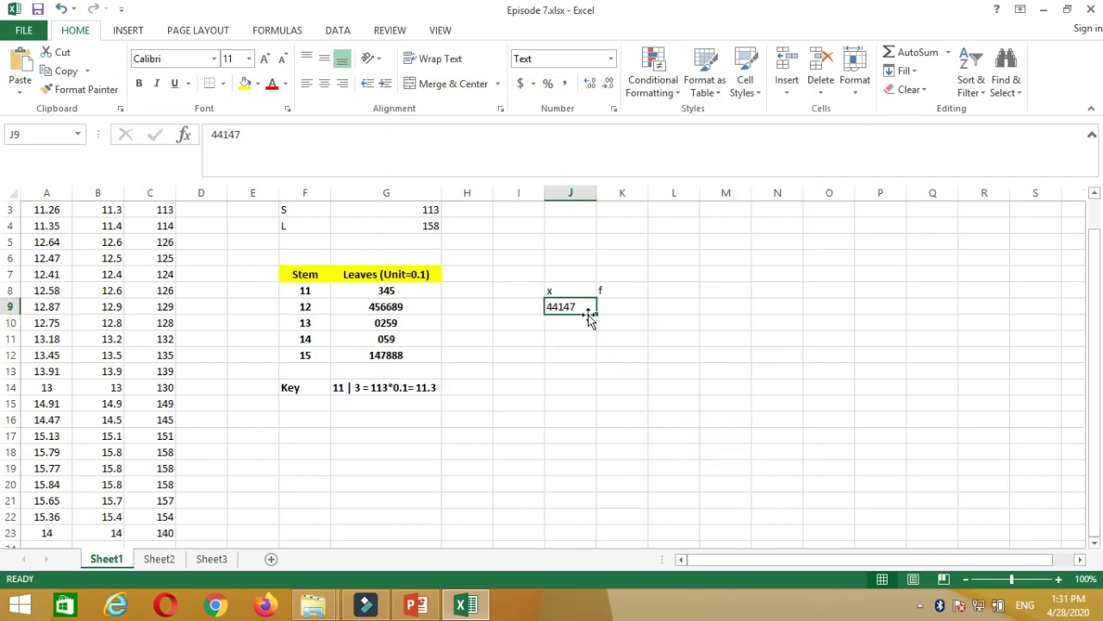
type("11")
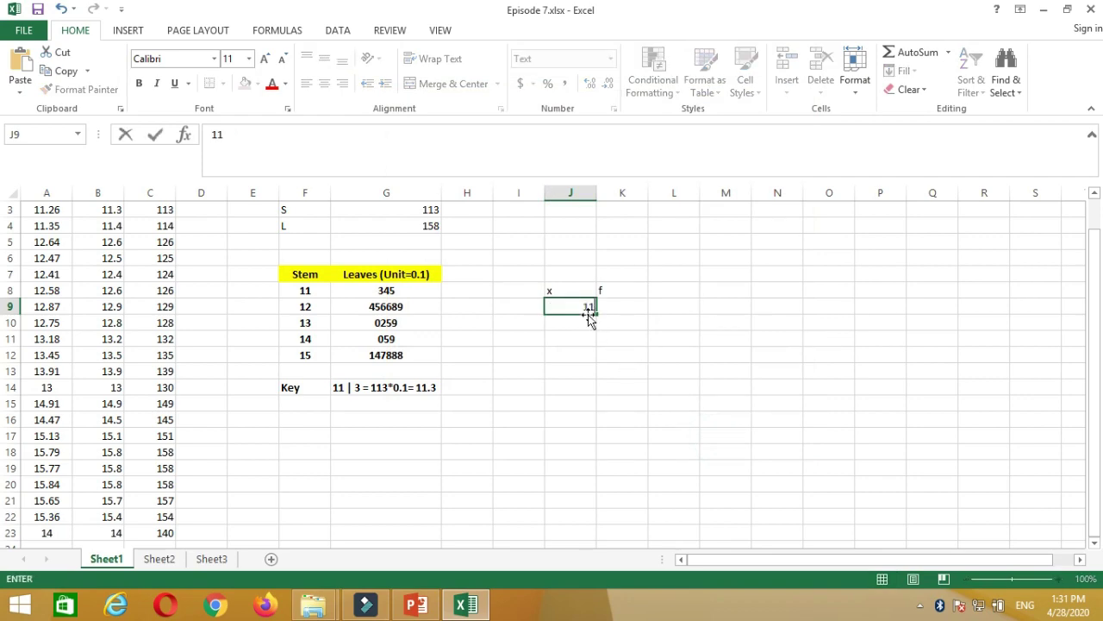
type("-12")
Step: Try to enter the class interval 12-13 in J10 without changing its number format
left_click(579, 328)
type("12-13")
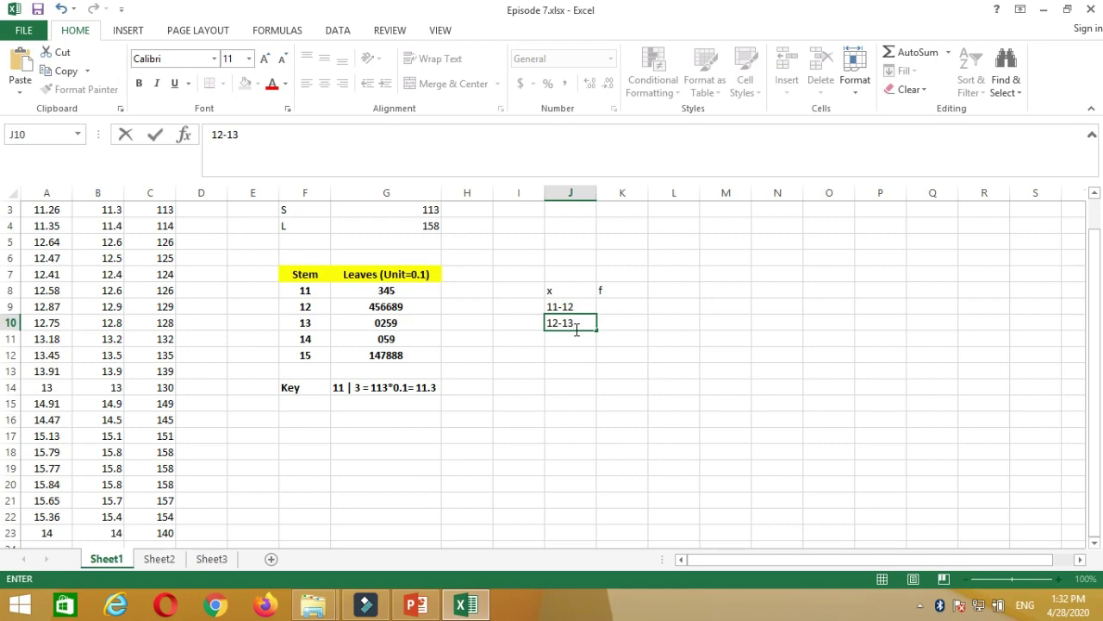
left_click(574, 338)
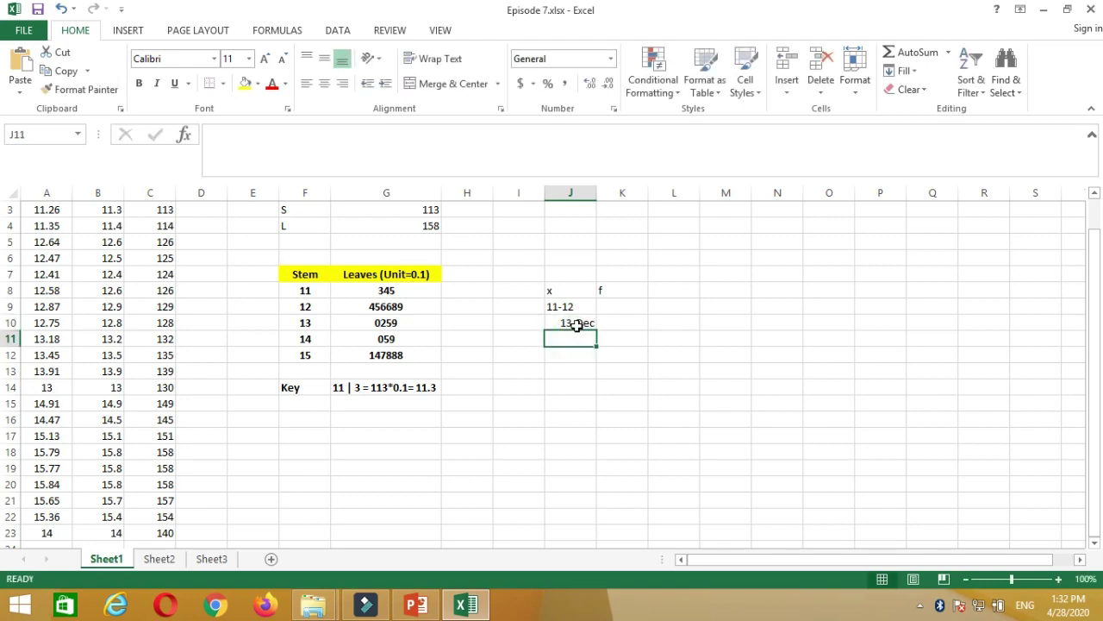
Step: Format cell J10 as Text and enter the class interval 12-13 in it
left_click(574, 324)
right_click(578, 329)
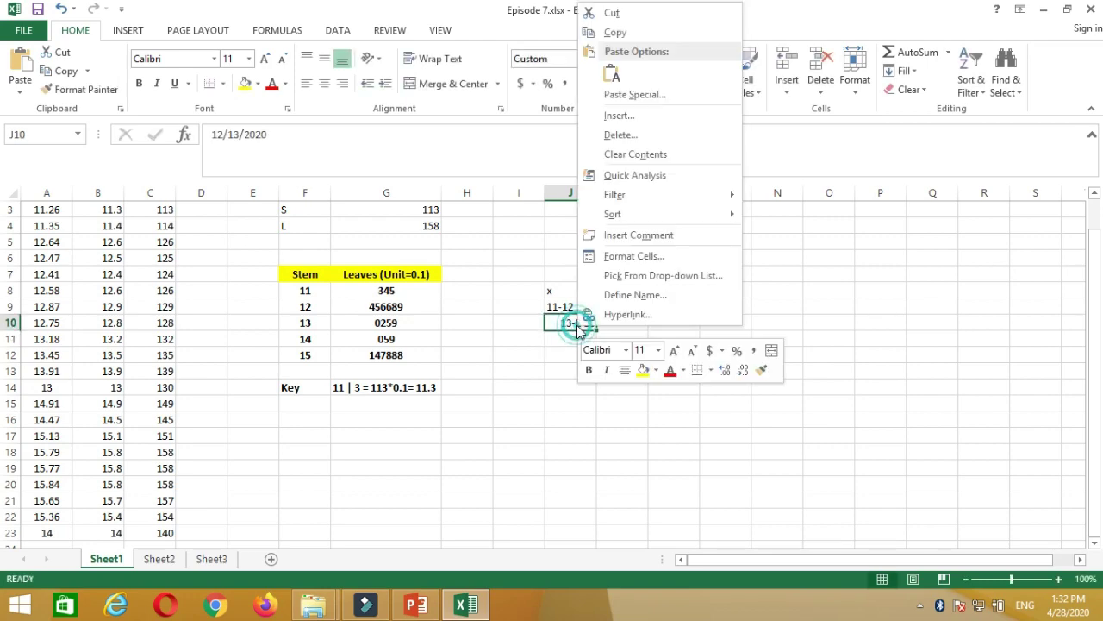
left_click(632, 260)
left_click(455, 218)
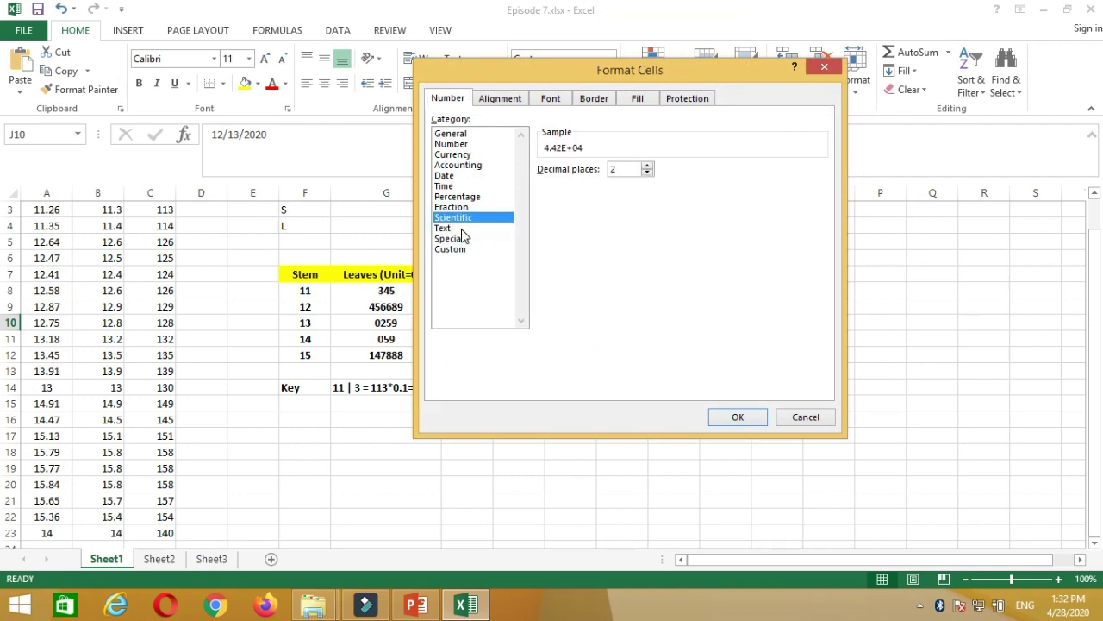
left_click(462, 229)
left_click(735, 418)
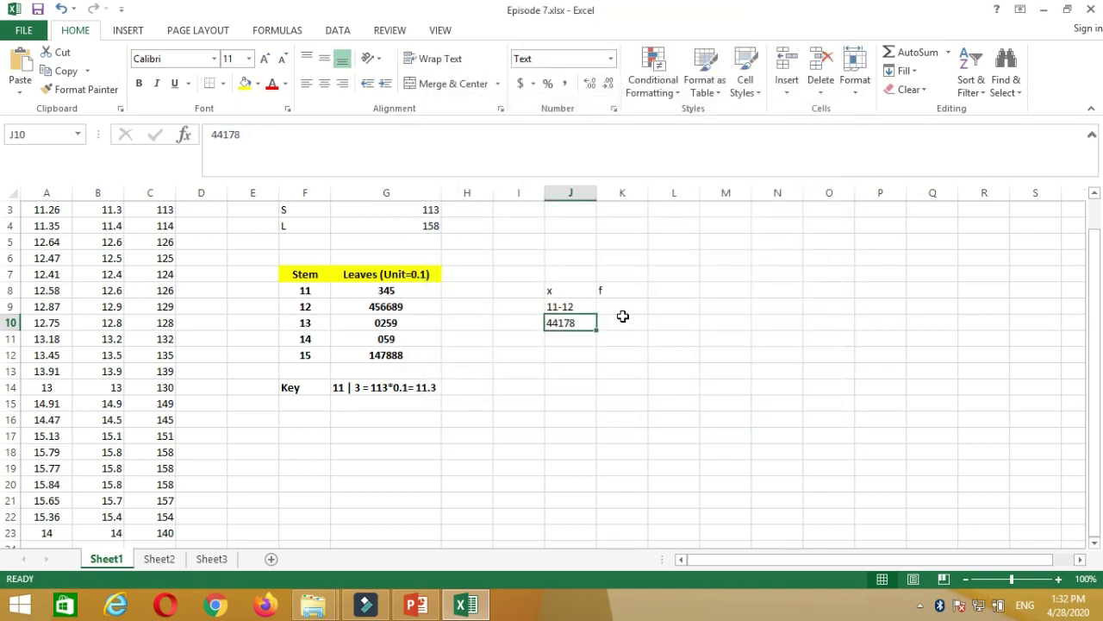
type("12")
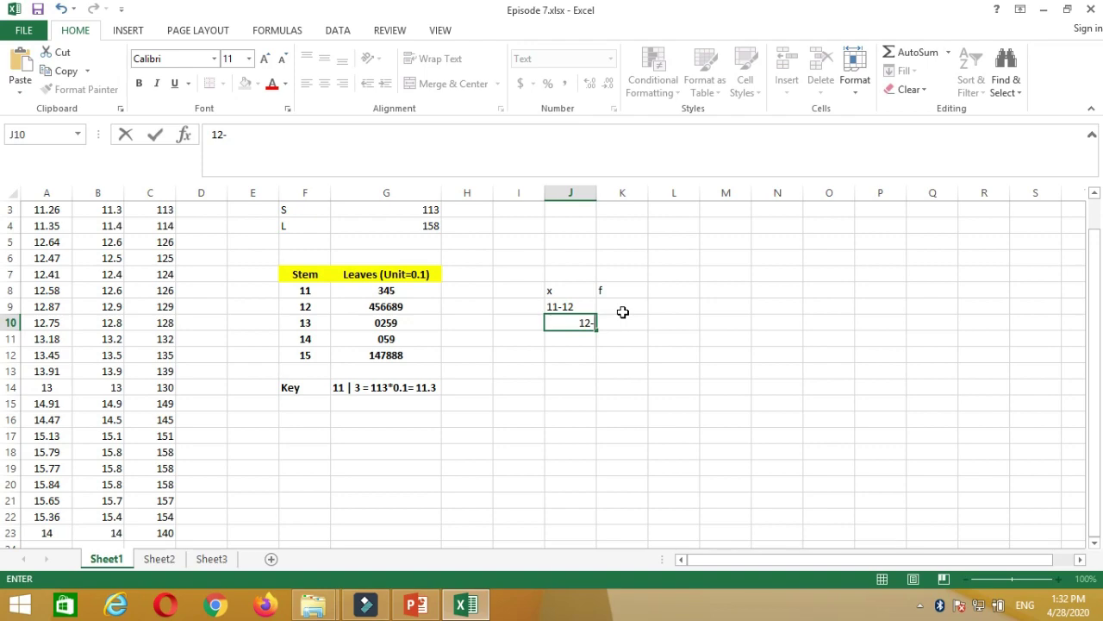
type("-13")
Step: Enter the remaining class intervals 13-14, 14-15 and 15-16 in J11:J13
left_click(575, 338)
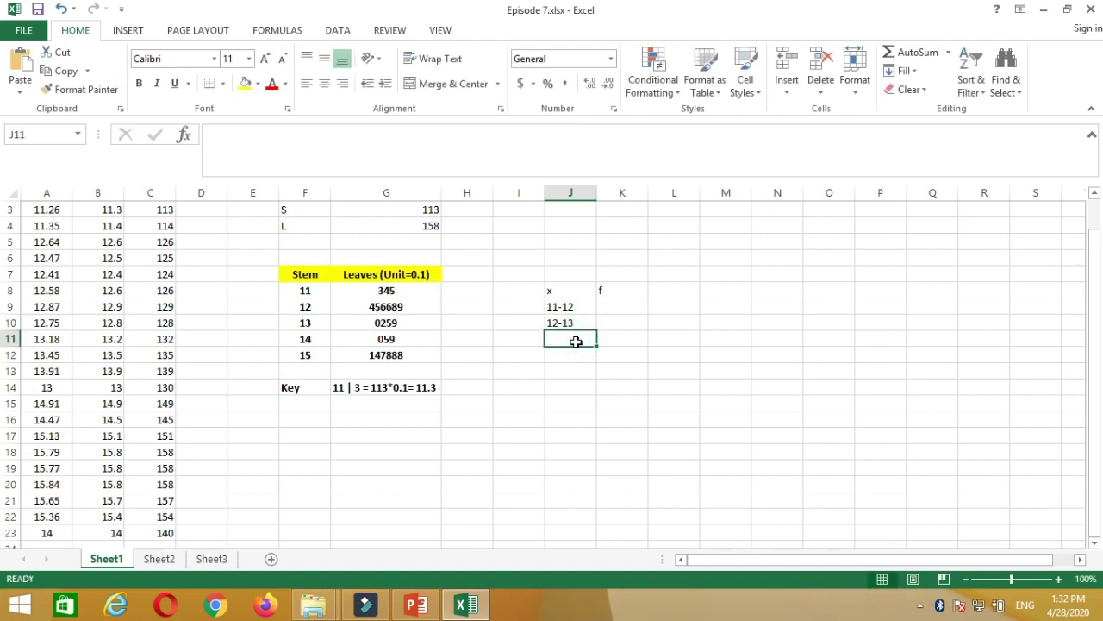
type("13-14")
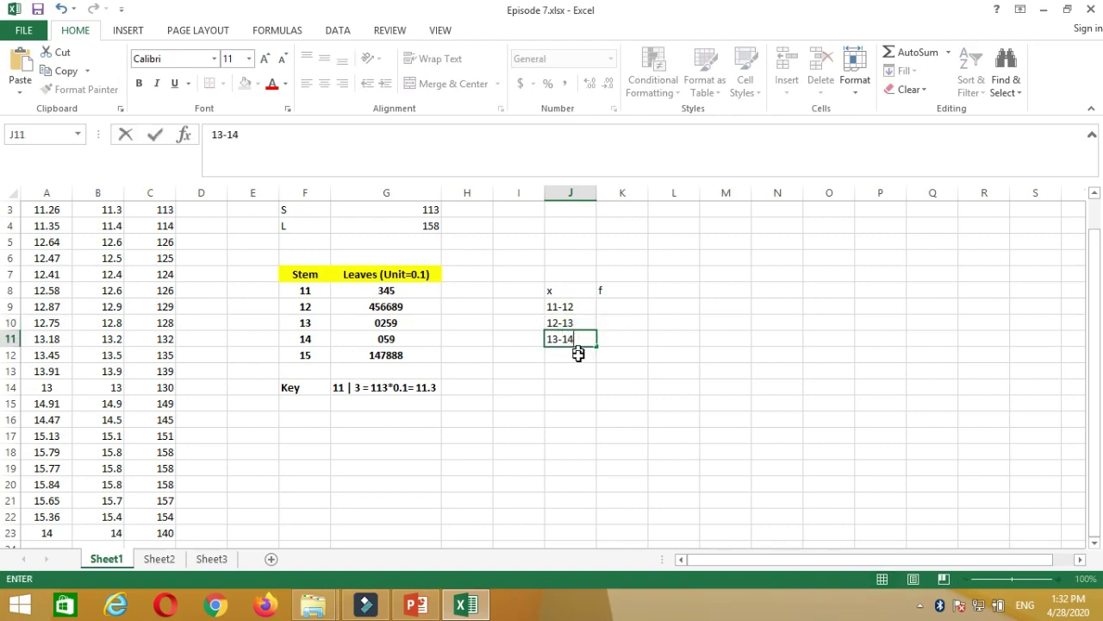
left_click(574, 356)
type("14")
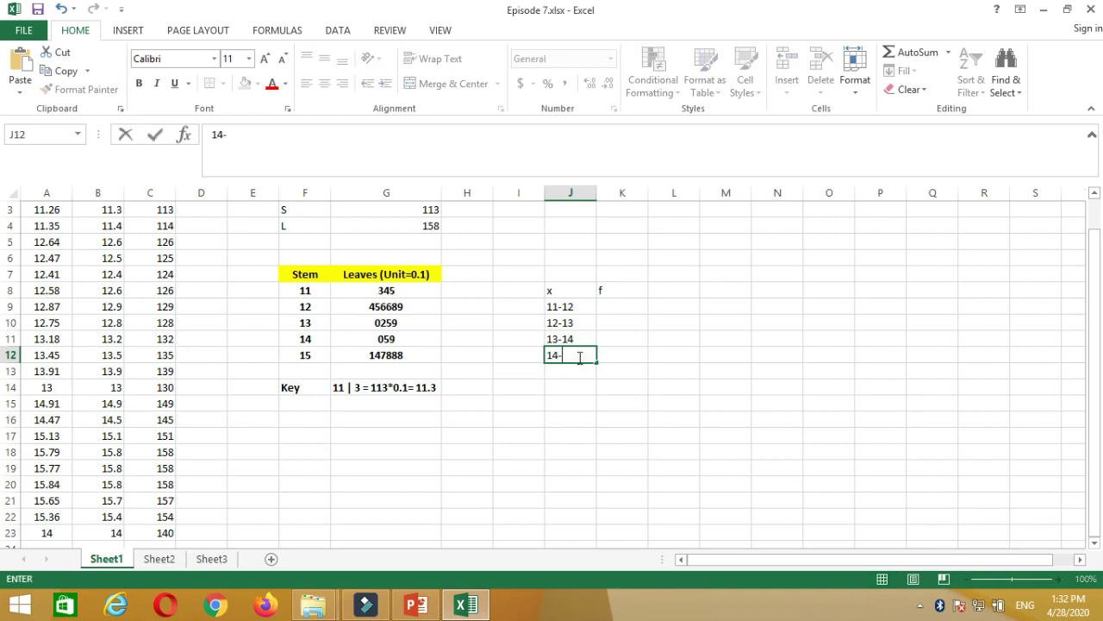
type("-15")
left_click(574, 371)
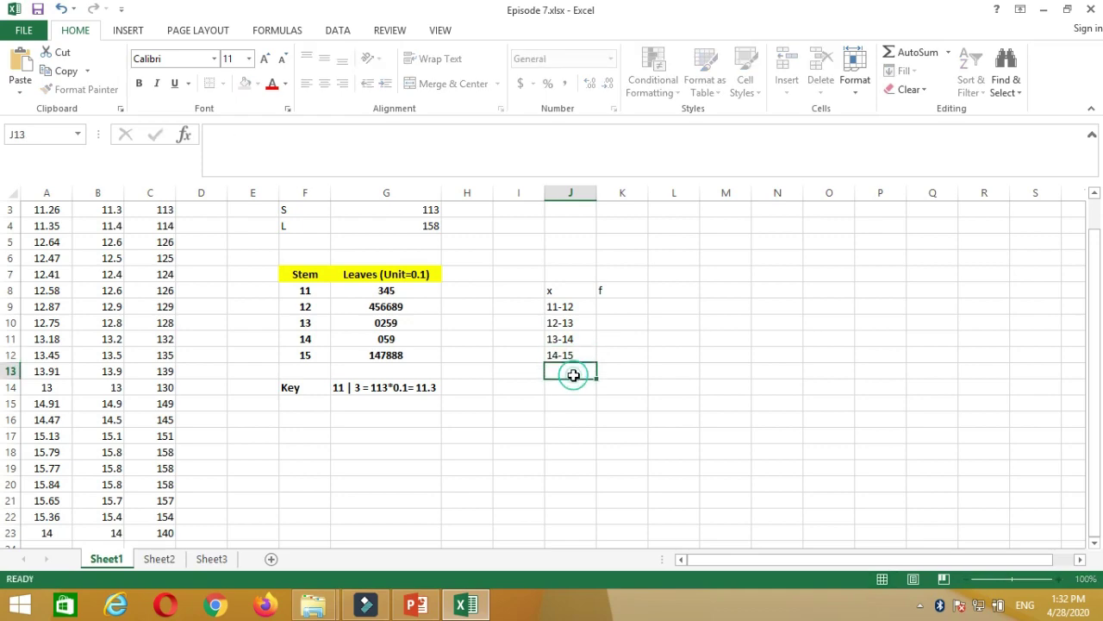
type("15")
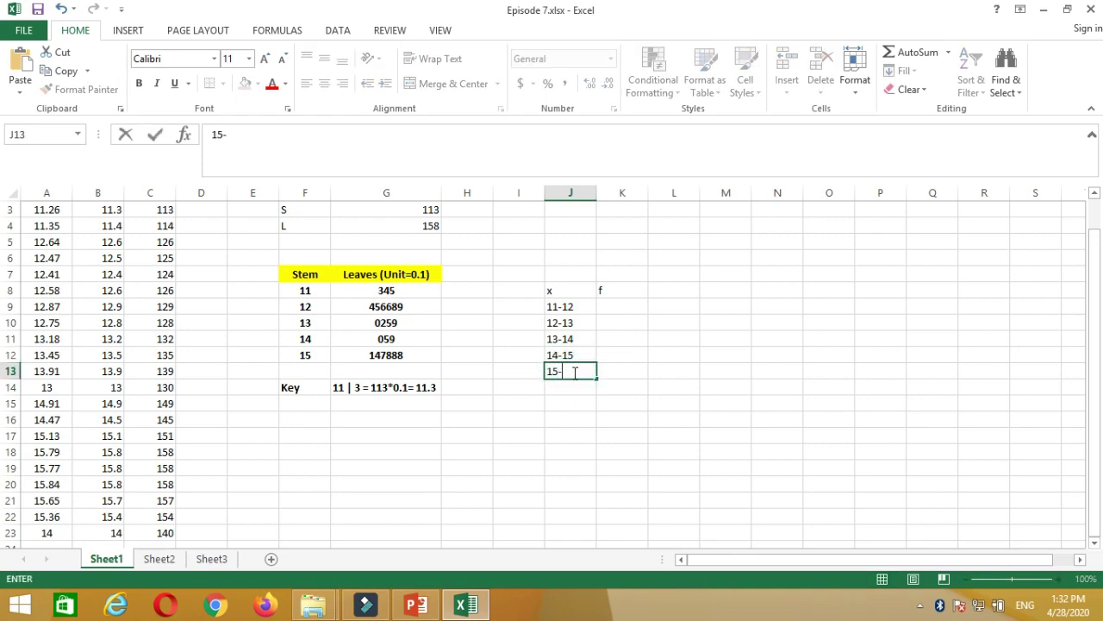
type("-16")
left_click(607, 373)
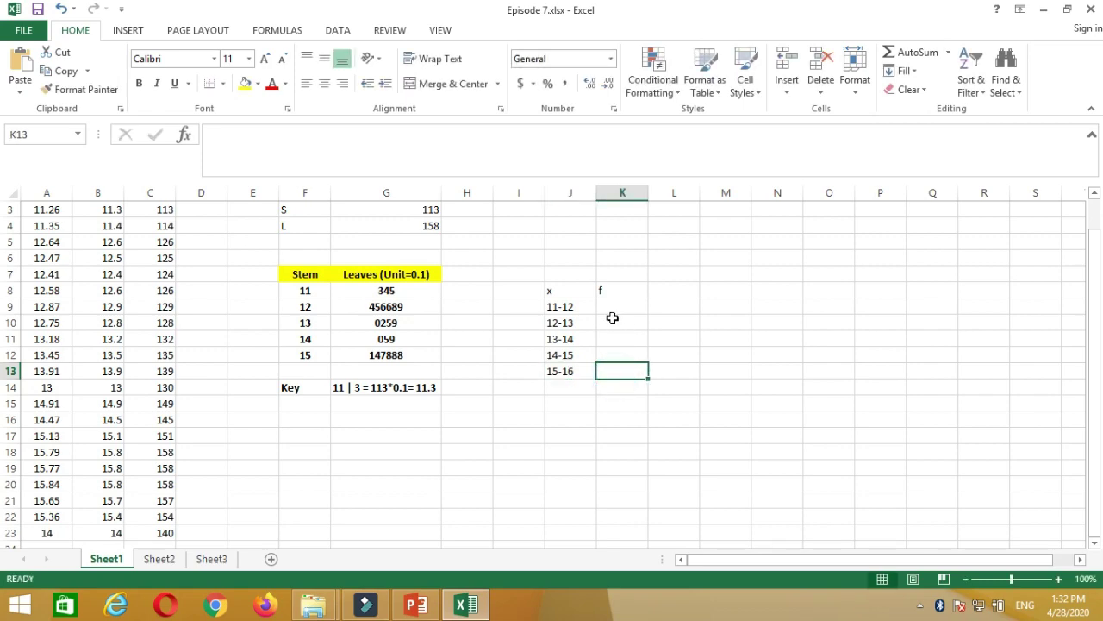
Step: Enter =LEN(G8) in K9 to count the leaves and fill the formula down to K13
left_click(608, 306)
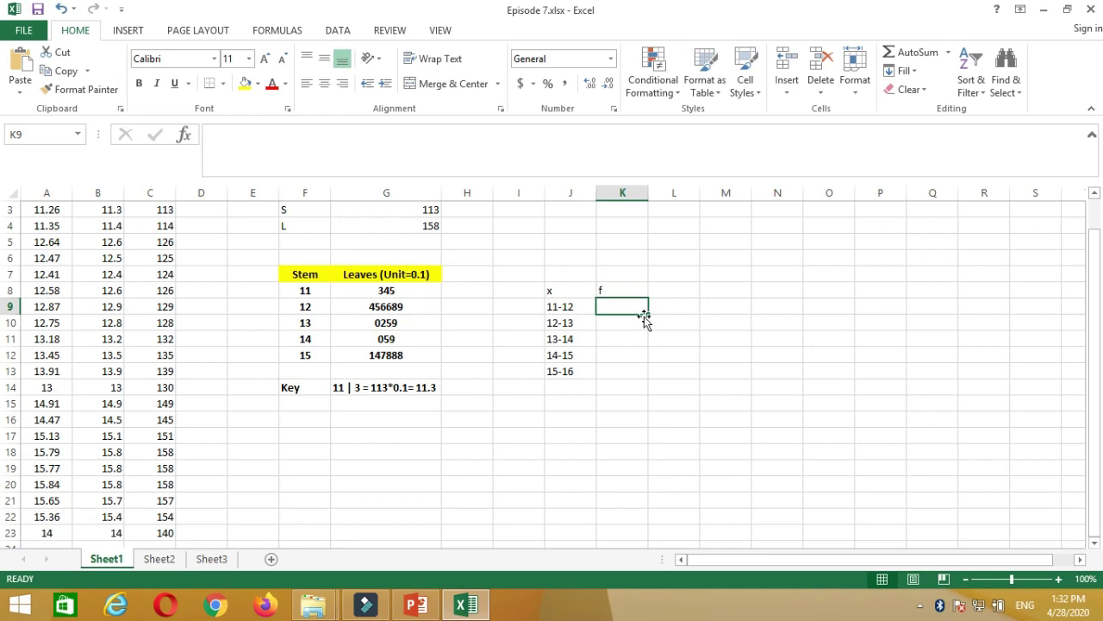
type("=len")
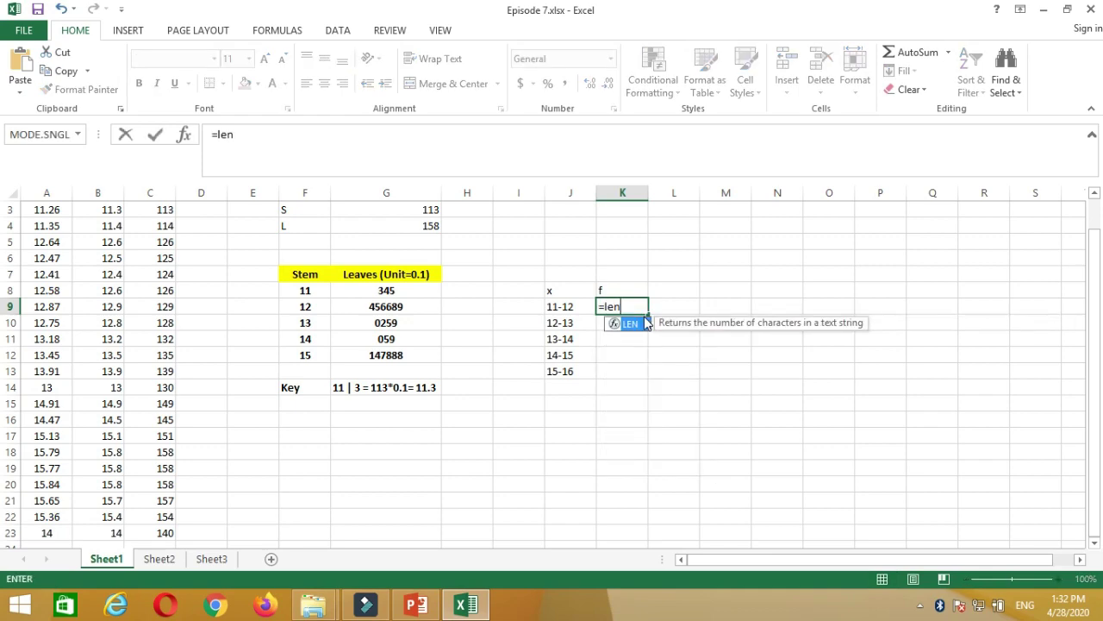
double_click(638, 323)
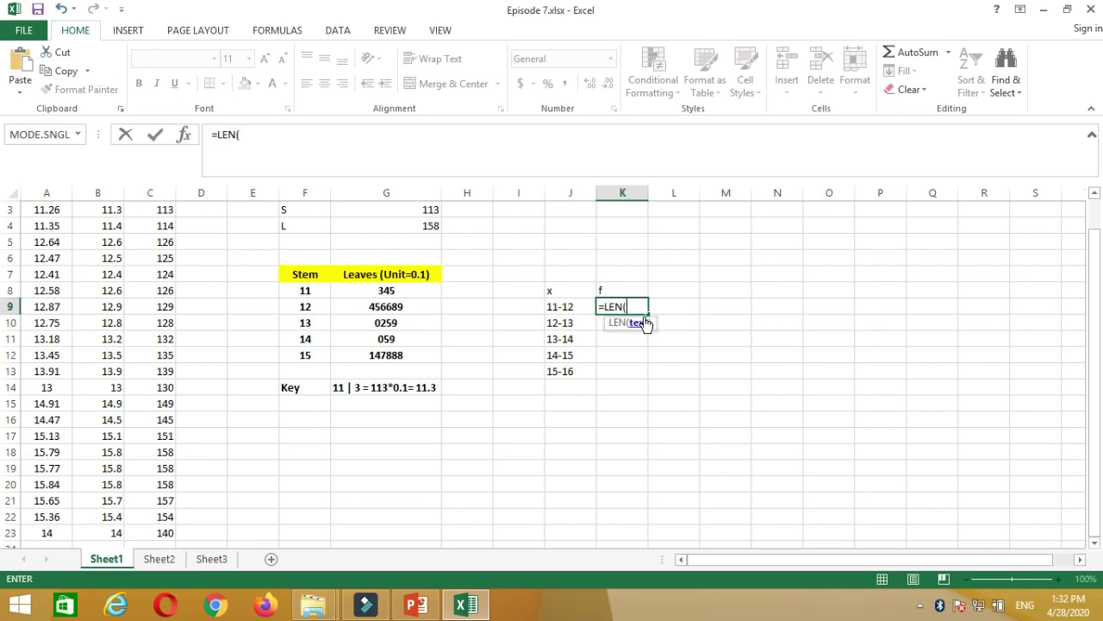
left_click(392, 293)
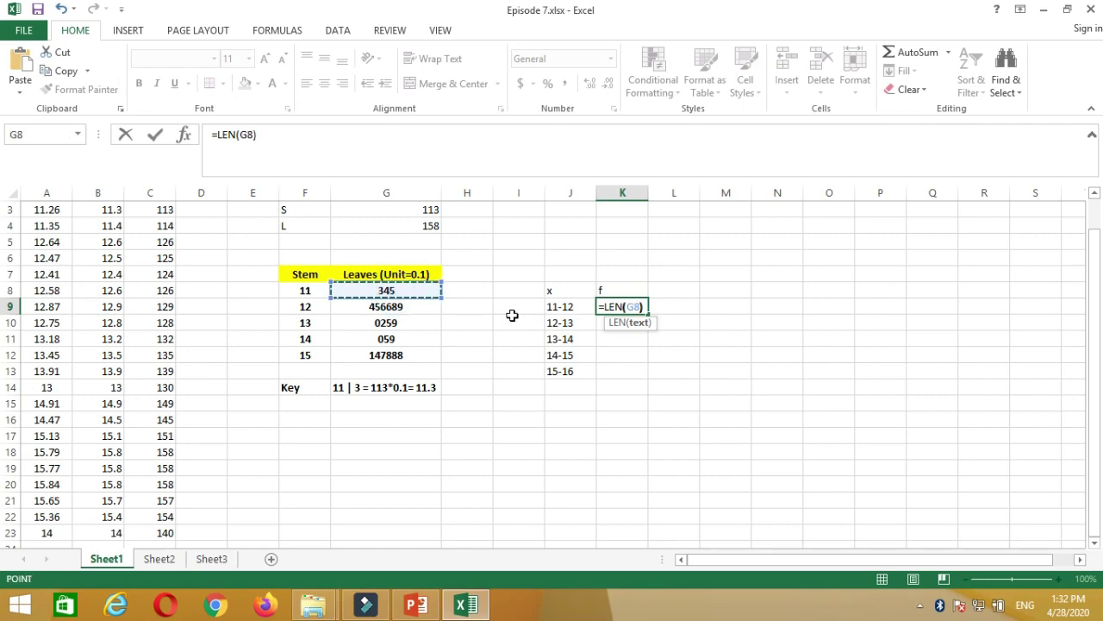
key("Return")
left_click(629, 308)
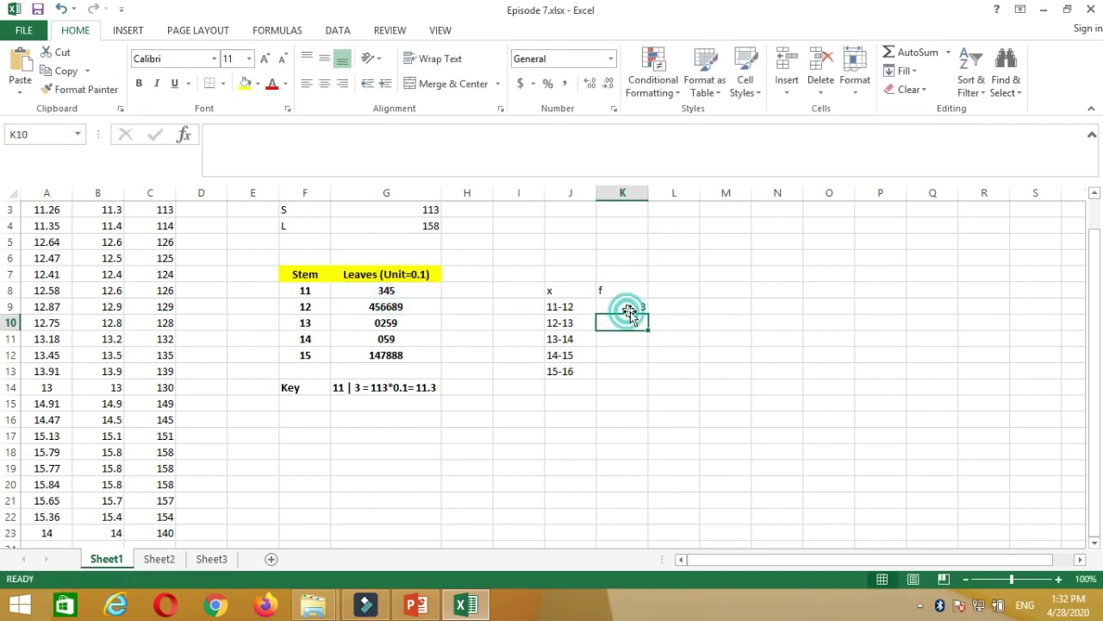
left_click_drag(648, 315, 643, 376)
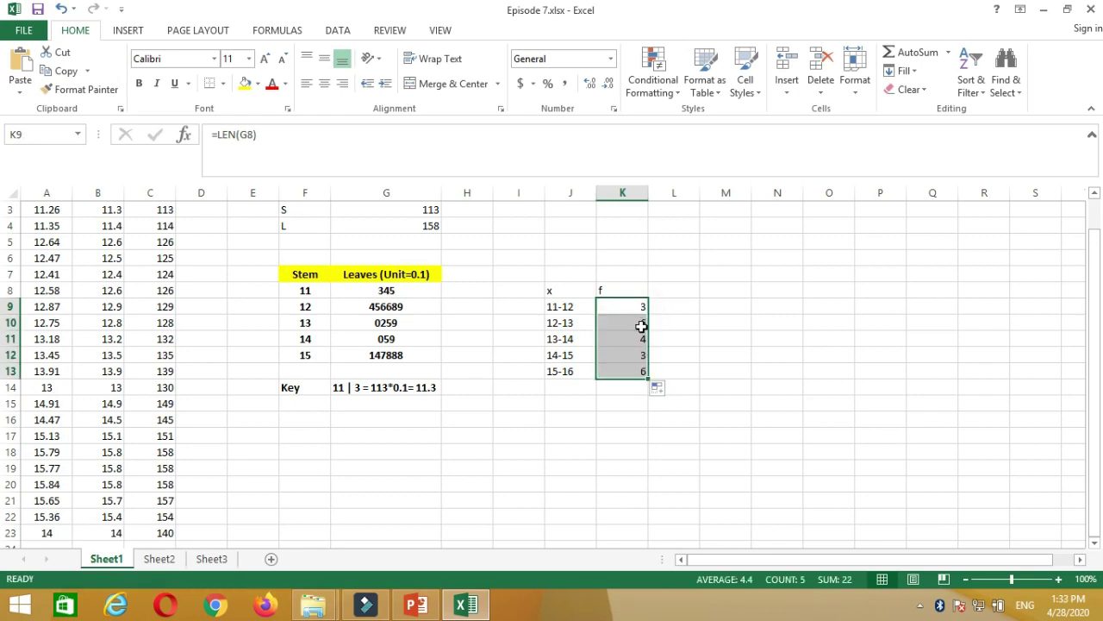
Step: Label J14 Total and sum the f column's frequencies with AutoSum in K14
left_click(561, 389)
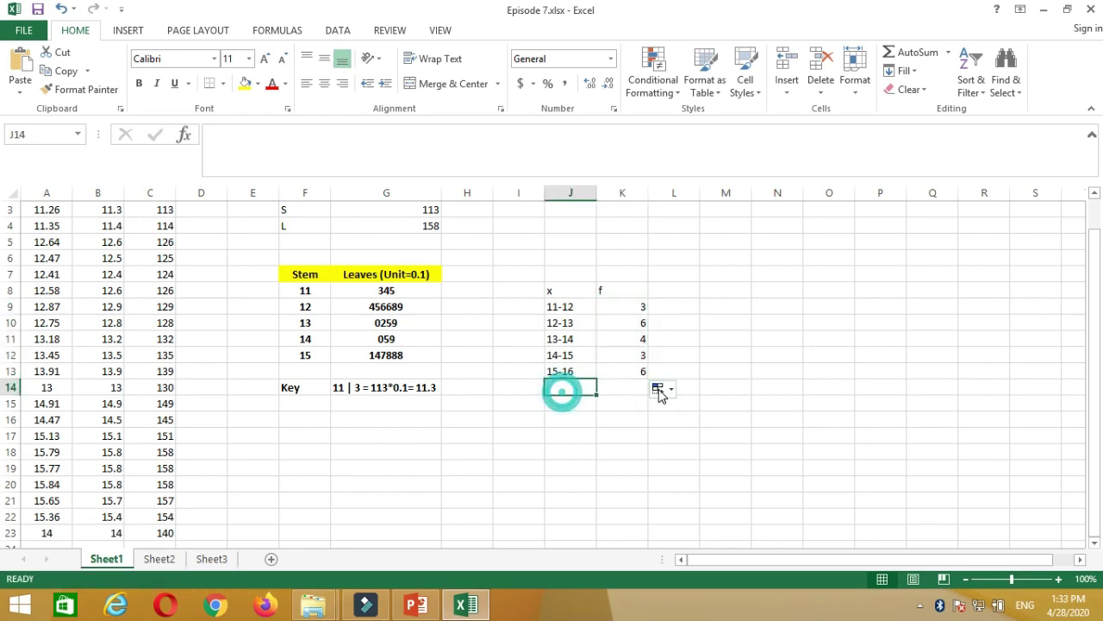
type("Total")
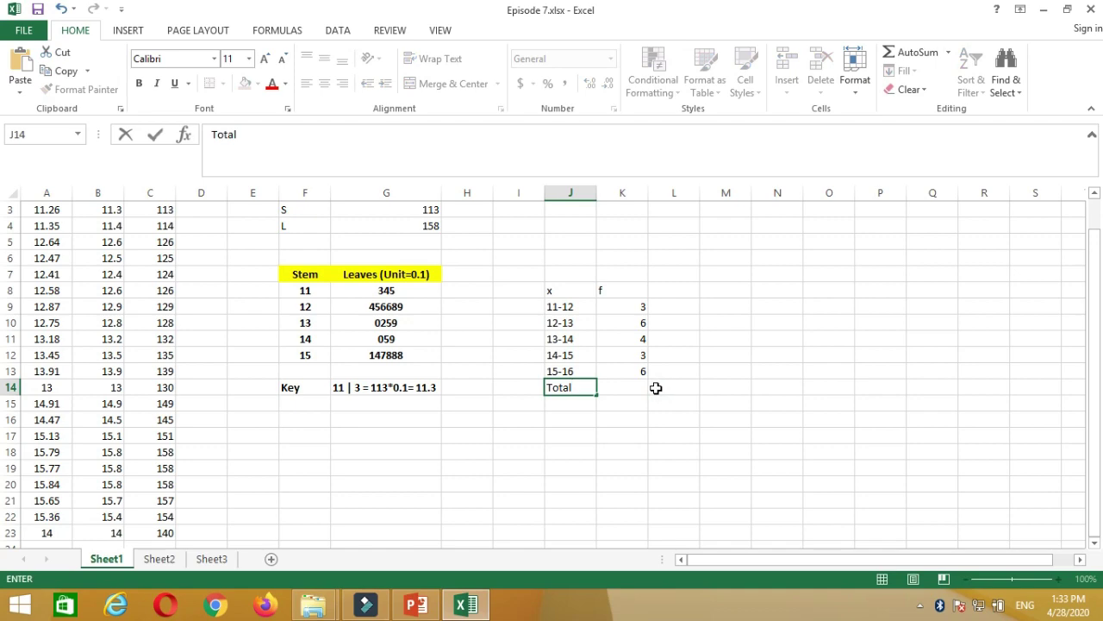
left_click(630, 385)
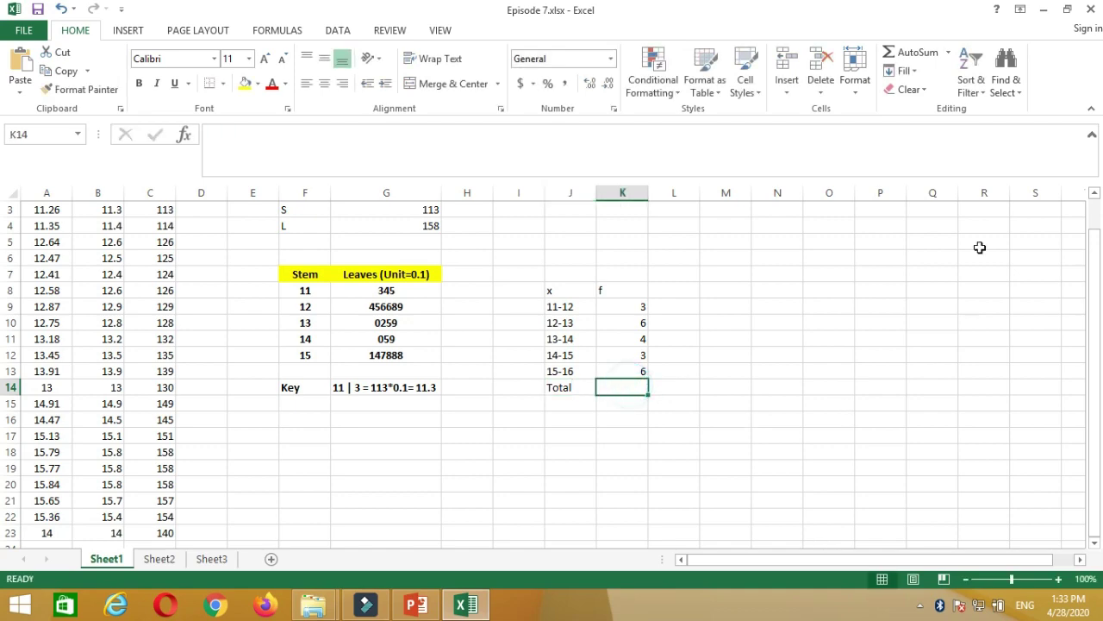
left_click(912, 52)
key("Return")
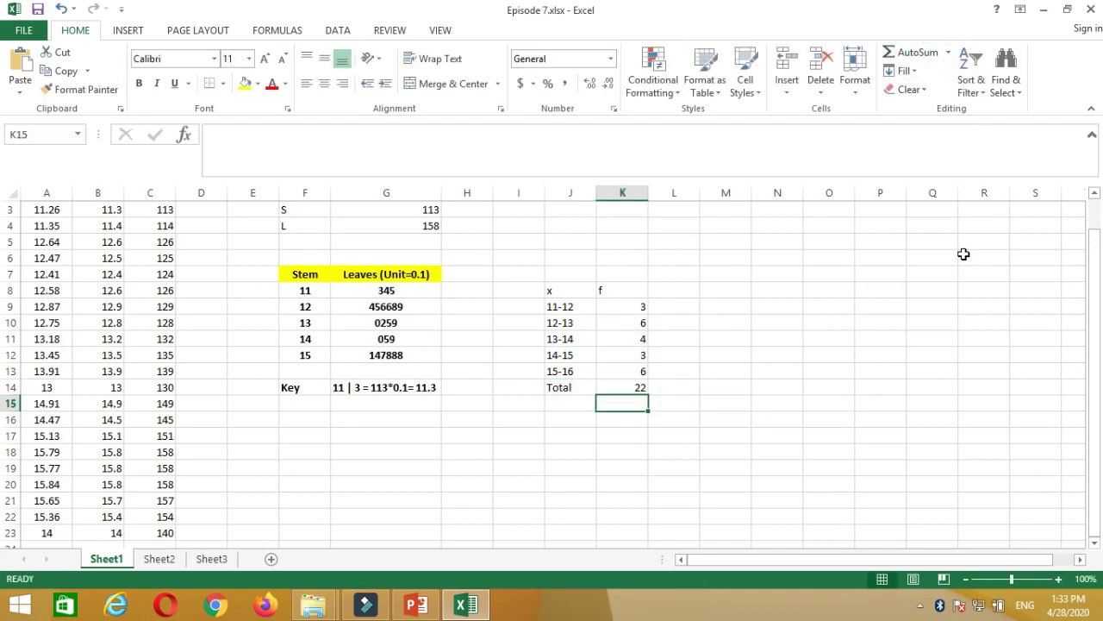
Step: Centre the frequency table J8:K14 and make its x and f headers bold
left_click_drag(556, 293, 618, 387)
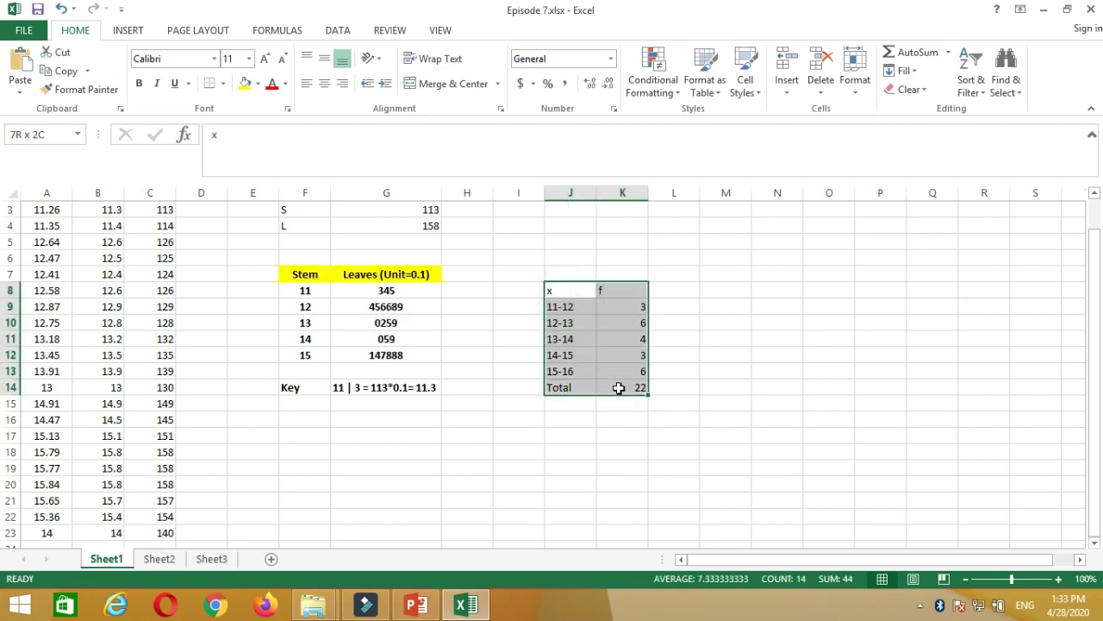
left_click(324, 82)
left_click(582, 433)
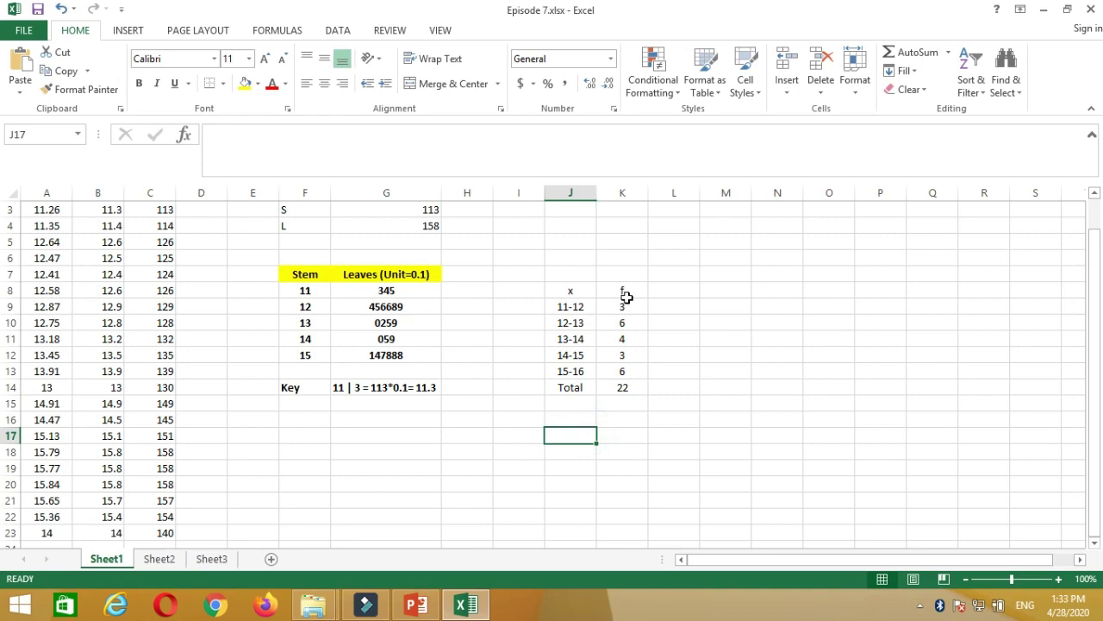
left_click_drag(627, 297, 574, 292)
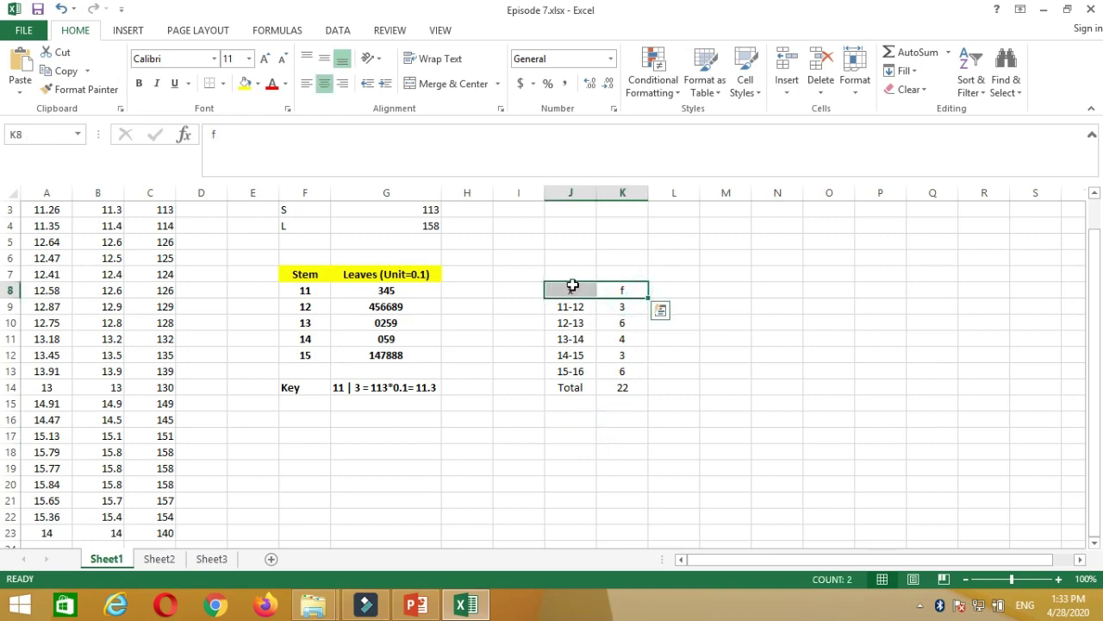
left_click(139, 84)
left_click(685, 411)
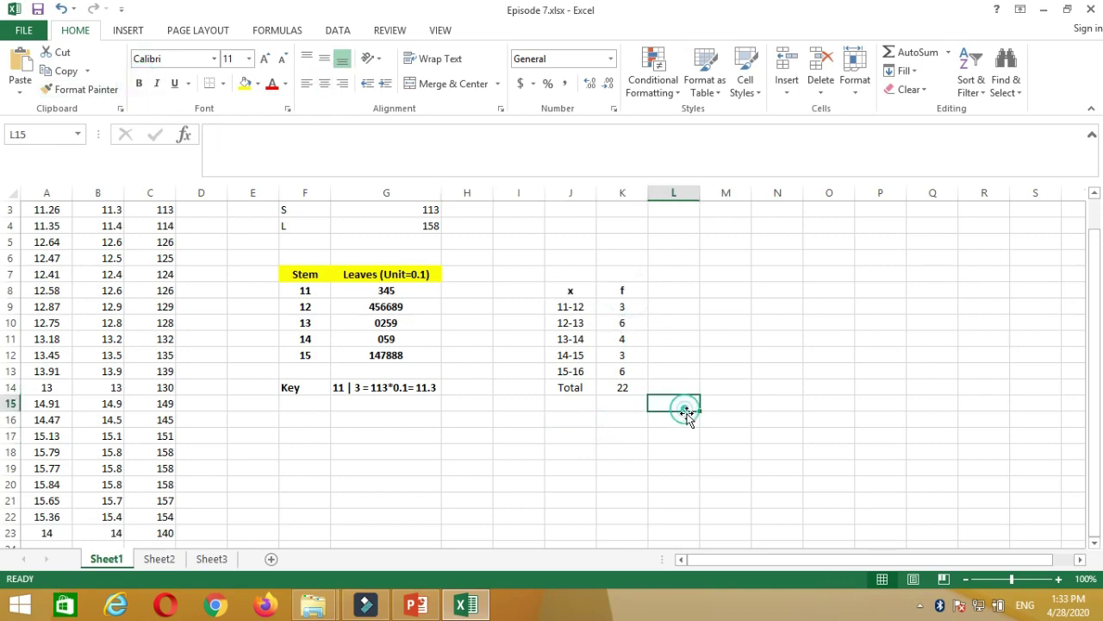